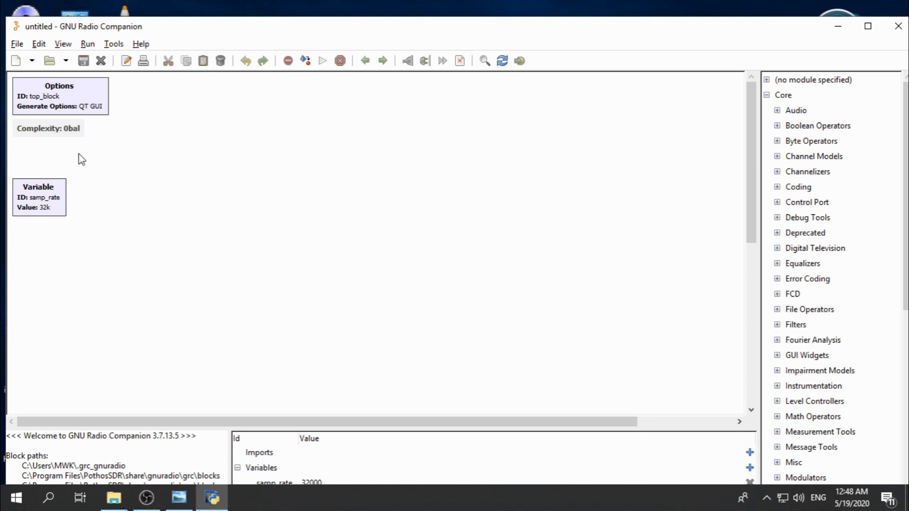
drag(56, 95, 68, 114)
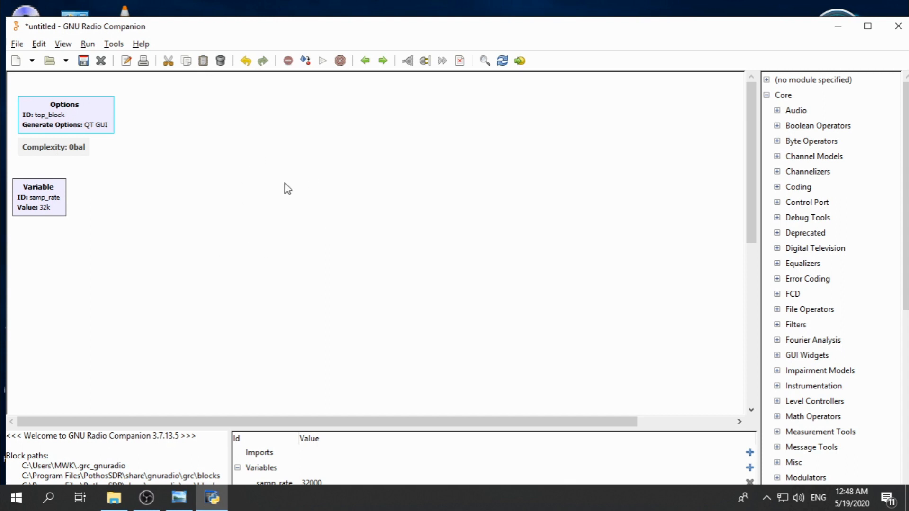
drag(249, 155, 397, 247)
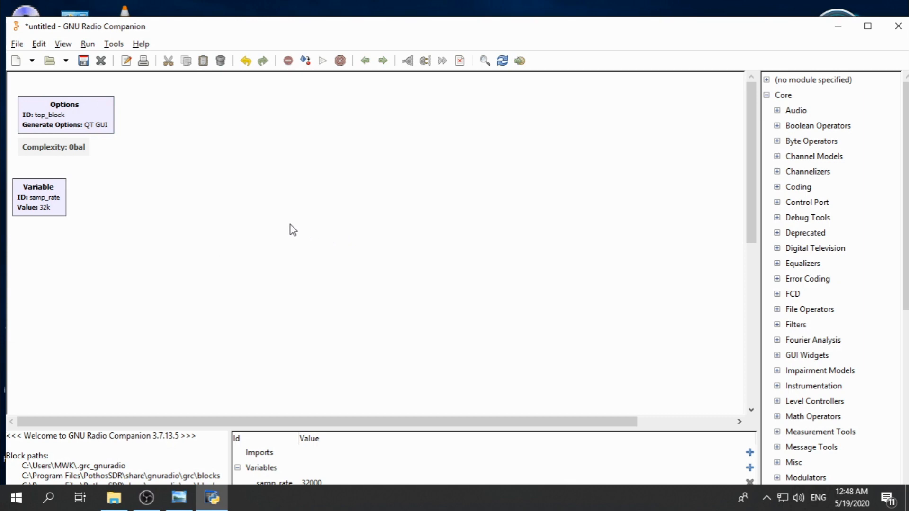
drag(241, 205, 346, 274)
drag(276, 256, 331, 298)
mouse_move(72, 114)
mouse_down()
mouse_move(89, 107)
mouse_move(78, 108)
mouse_up()
drag(53, 202, 74, 204)
click(74, 122)
drag(74, 122, 74, 117)
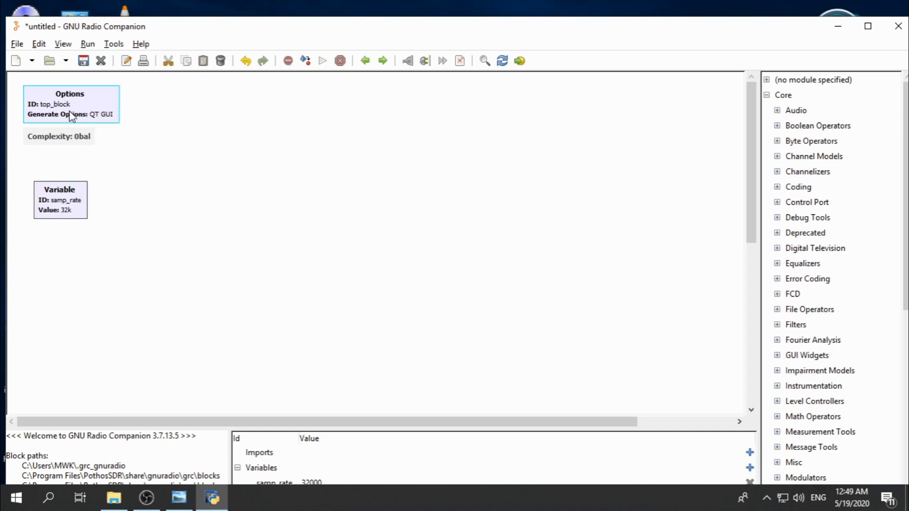
drag(67, 207, 62, 191)
click(80, 118)
drag(80, 118, 75, 127)
mouse_move(62, 197)
mouse_down()
mouse_move(78, 197)
mouse_move(61, 192)
mouse_up()
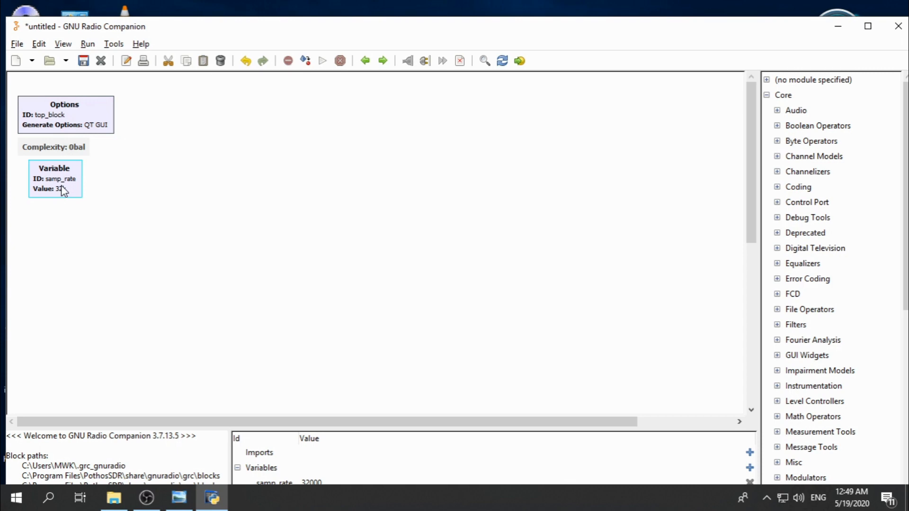
drag(70, 115, 70, 105)
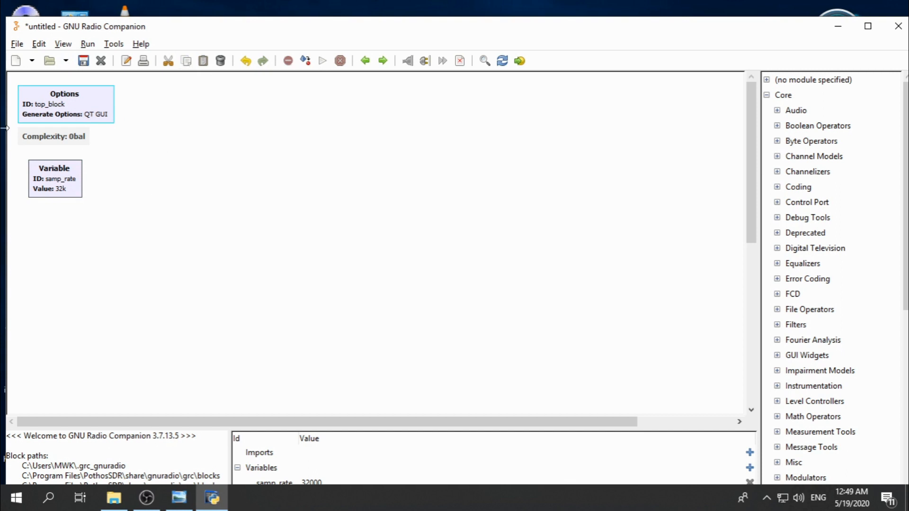
- Create a new QT GUI flowgraph and close the original untitled flowgraph without saving its changes
click(16, 43)
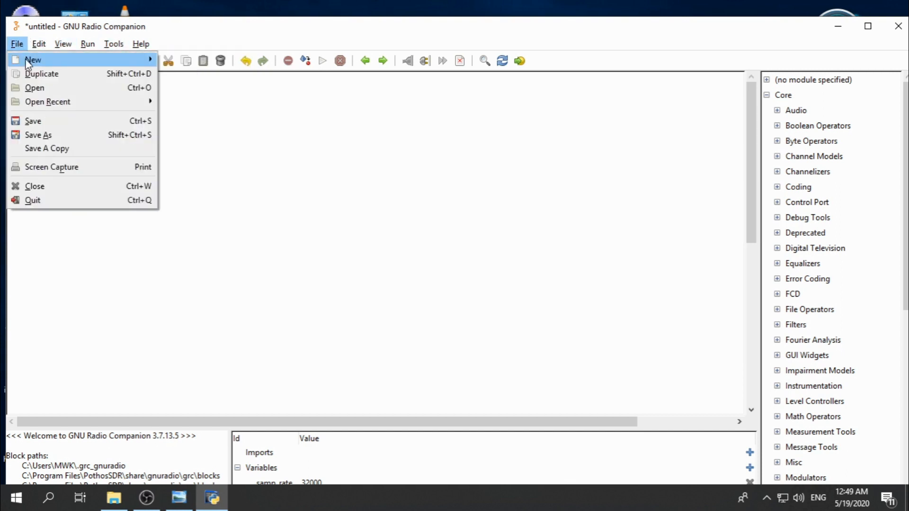
mouse_move(27, 62)
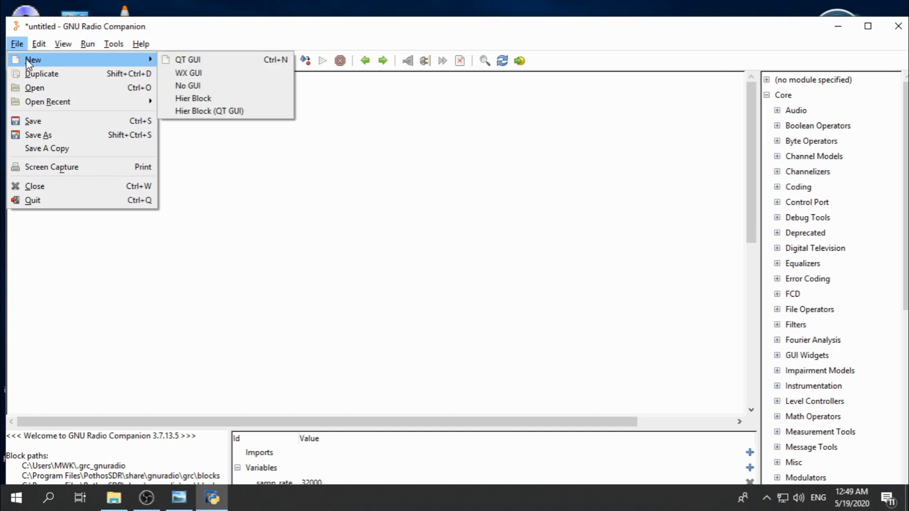
click(187, 61)
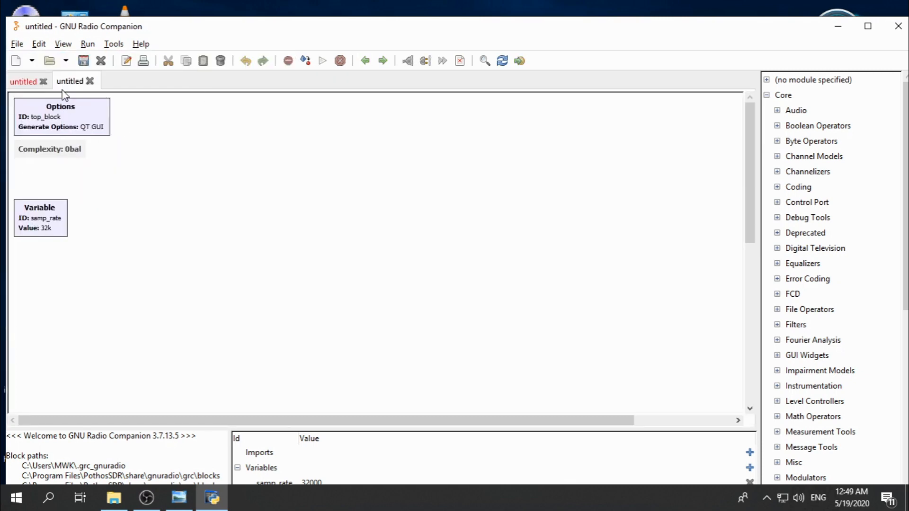
click(43, 81)
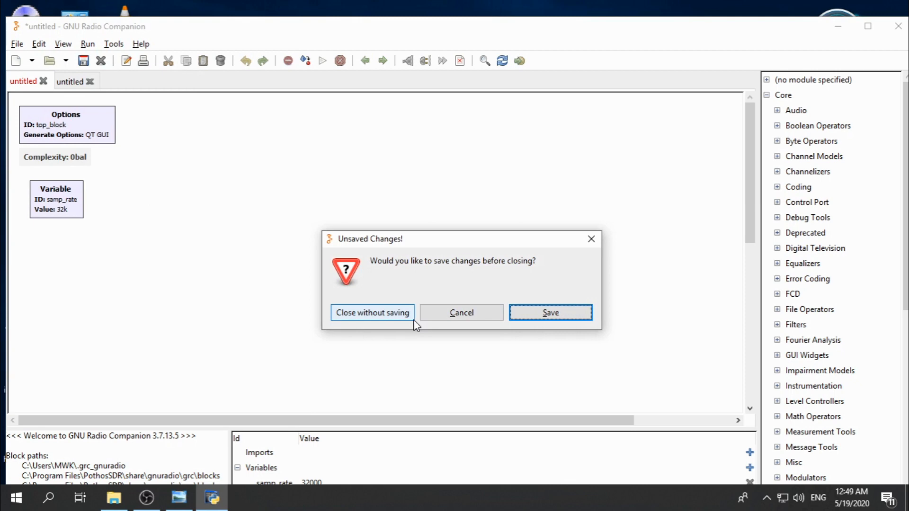
click(392, 315)
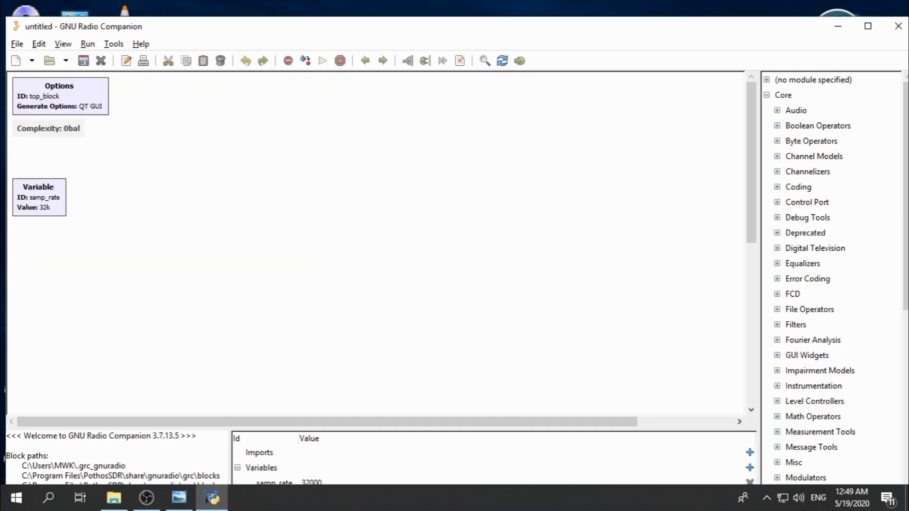
- Set the Options block's ID to amnfm in its properties
key(alt+Tab)
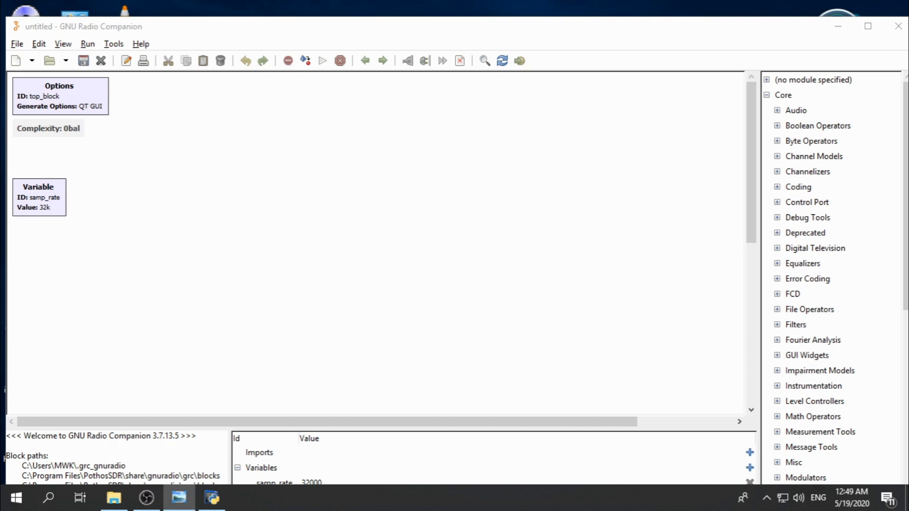
double_click(88, 105)
drag(462, 119, 365, 98)
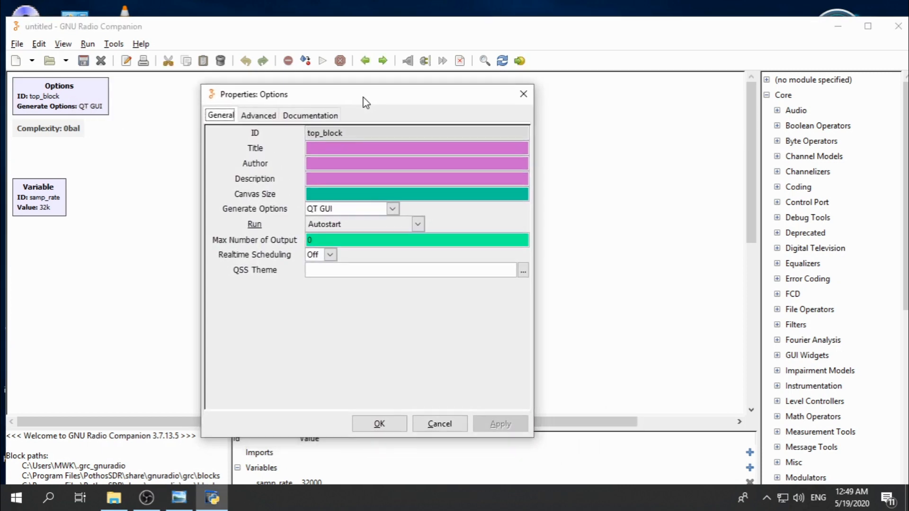
double_click(360, 136)
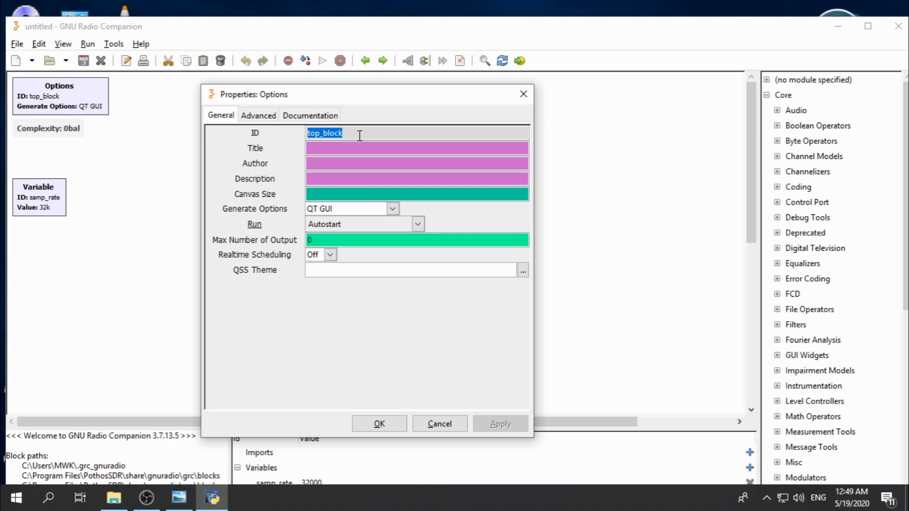
text(am-n)
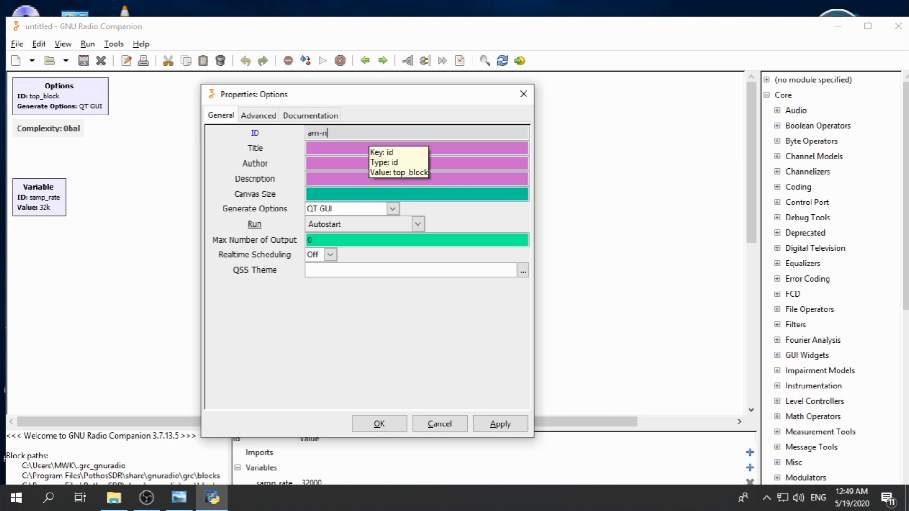
text(fm)
click(344, 148)
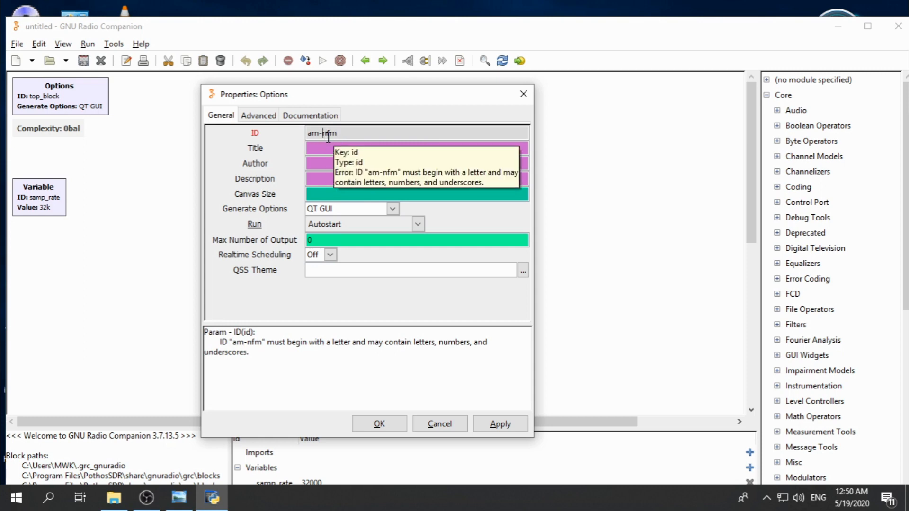
click(326, 133)
key(BackSpace)
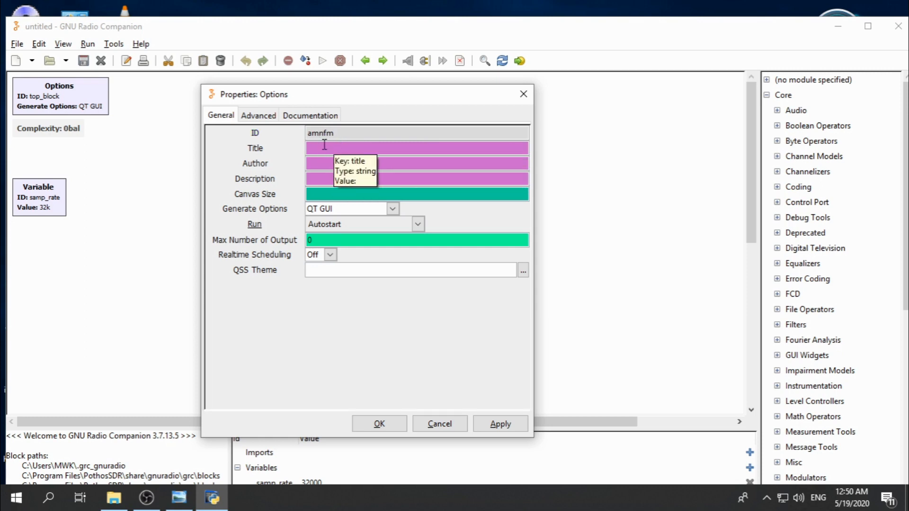
- Set the Options block's Title, Author and Description to mwk and apply the properties
text(mwk)
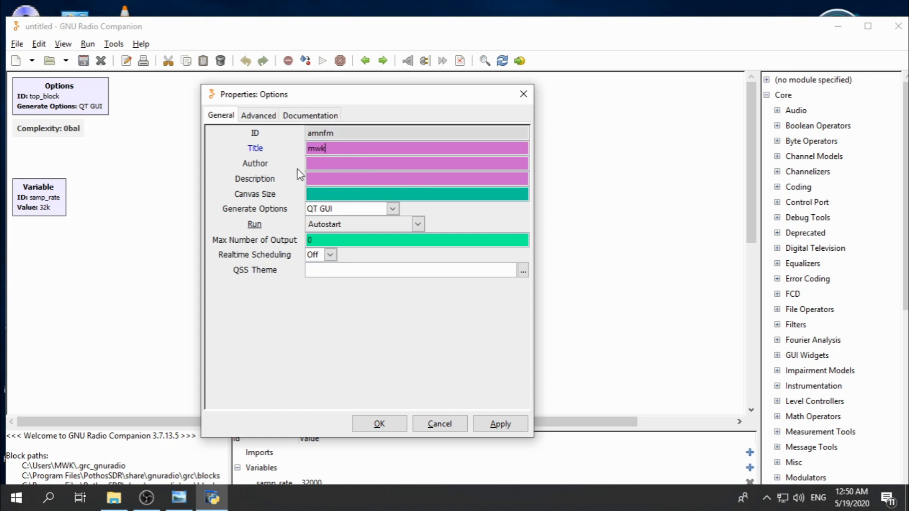
click(320, 164)
text(mwk)
click(322, 182)
text(mwk)
click(381, 424)
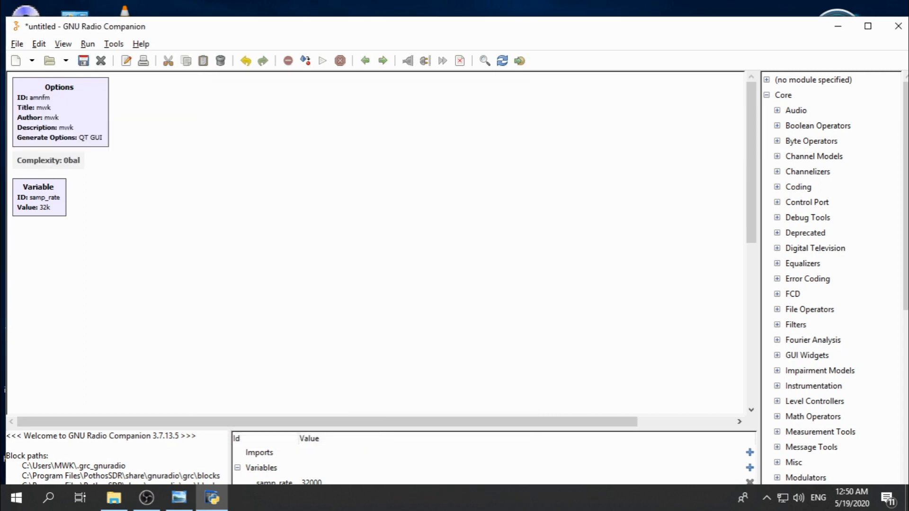
- Move the samp_rate Variable block to just right of the Options block and set its value to 1152000
key(alt+Tab)
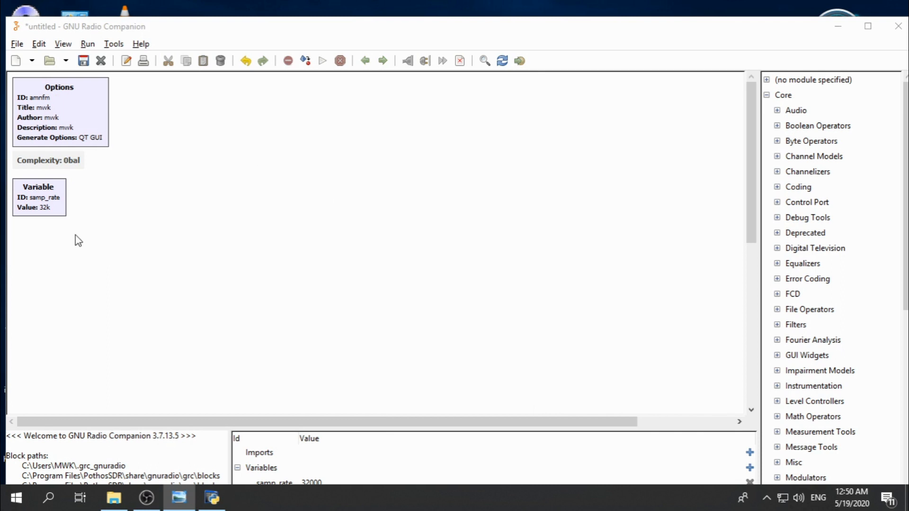
drag(37, 200, 153, 96)
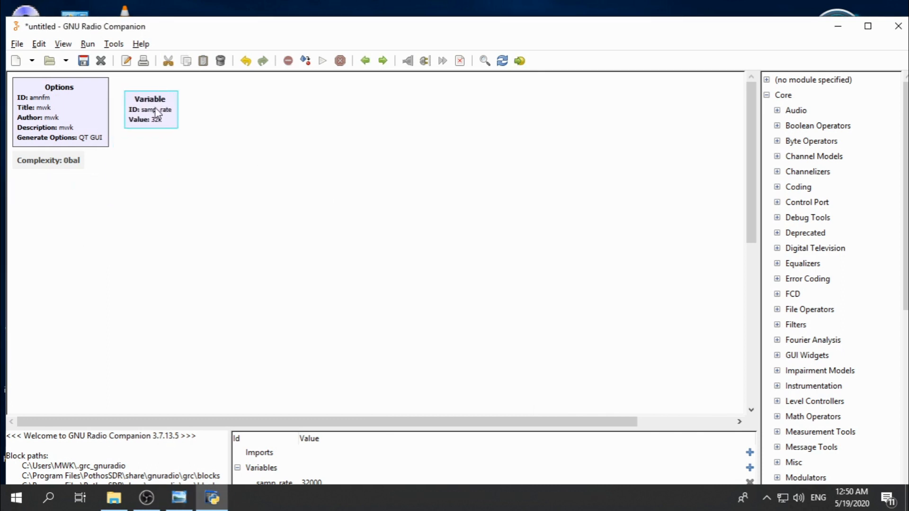
double_click(152, 96)
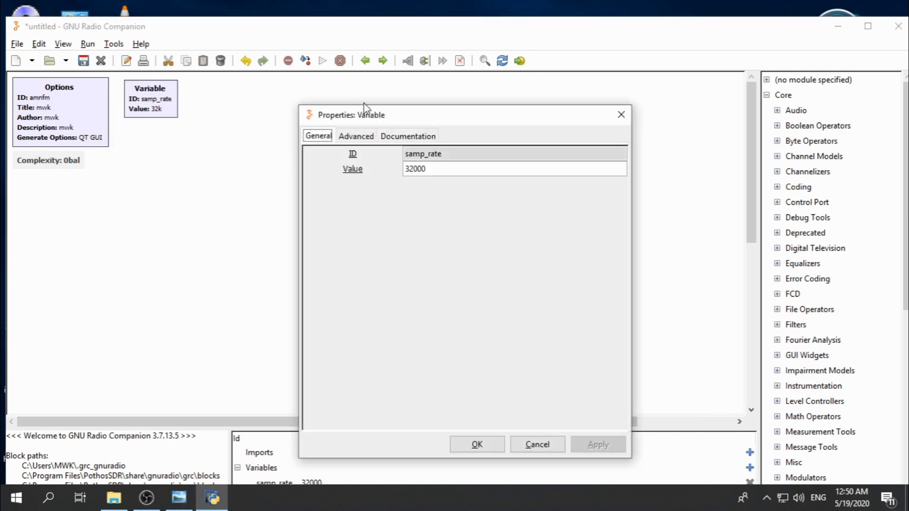
drag(368, 117, 287, 97)
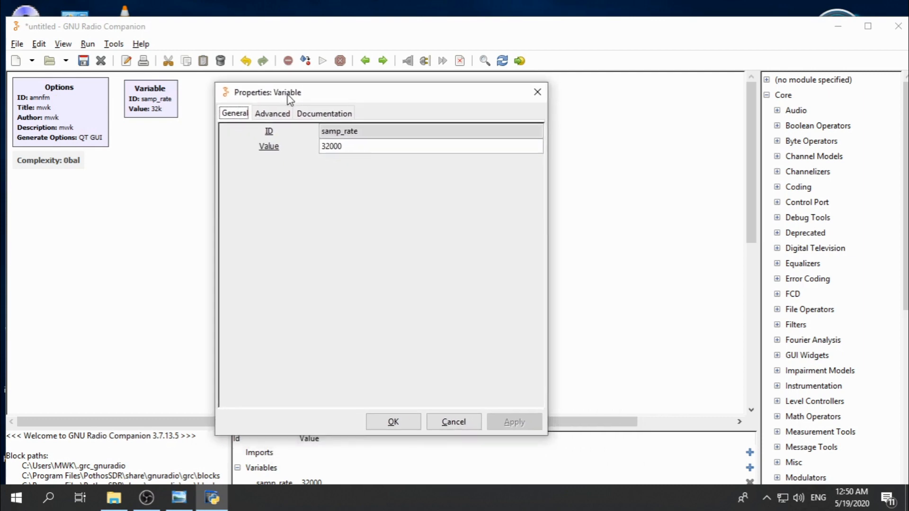
double_click(365, 147)
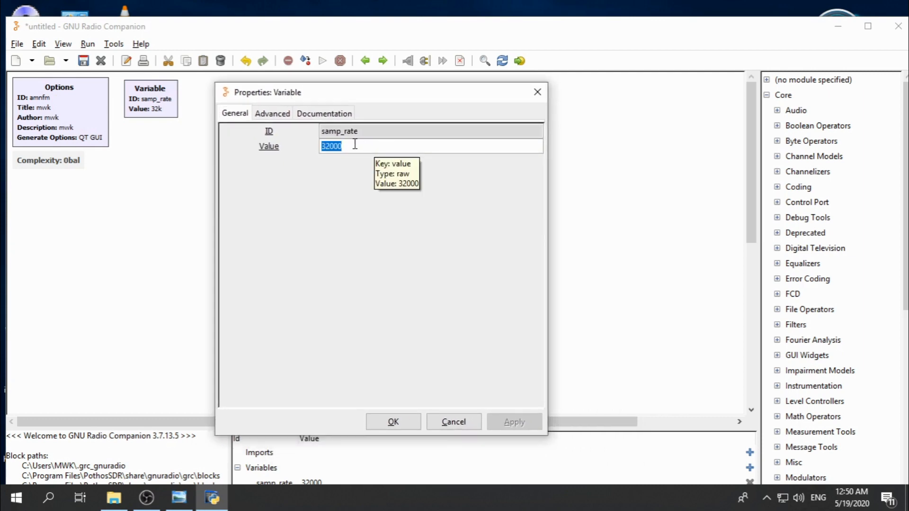
text(1152000)
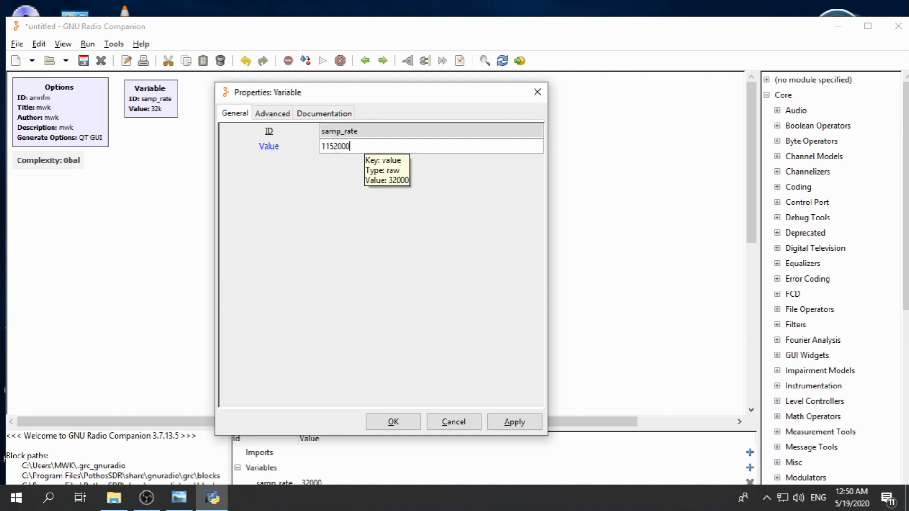
key(Return)
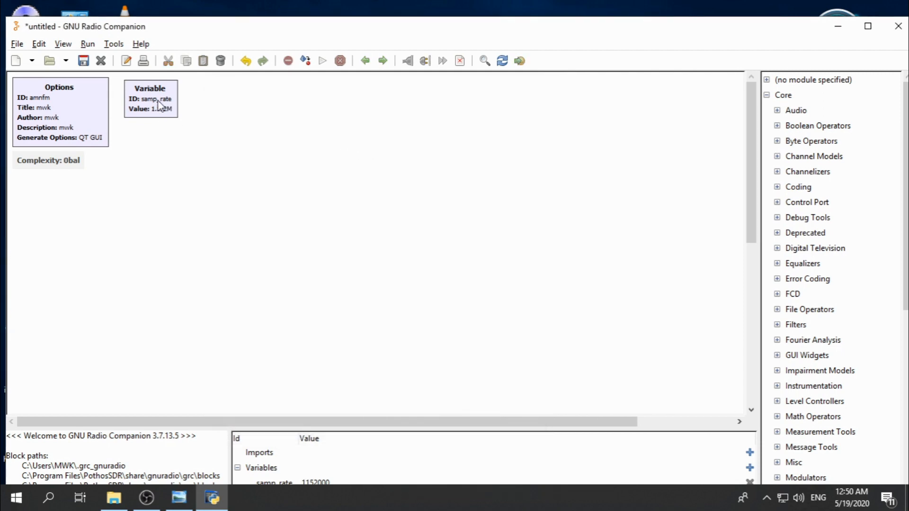
drag(156, 107, 150, 106)
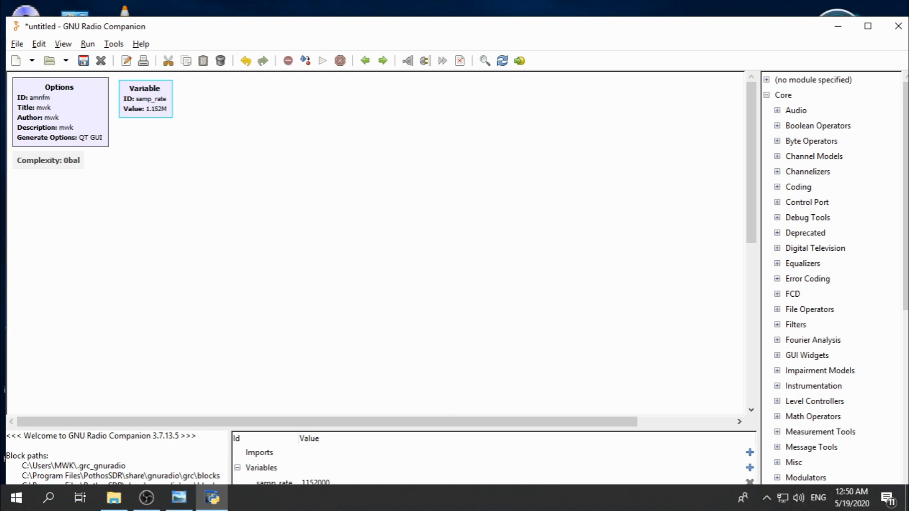
click(179, 497)
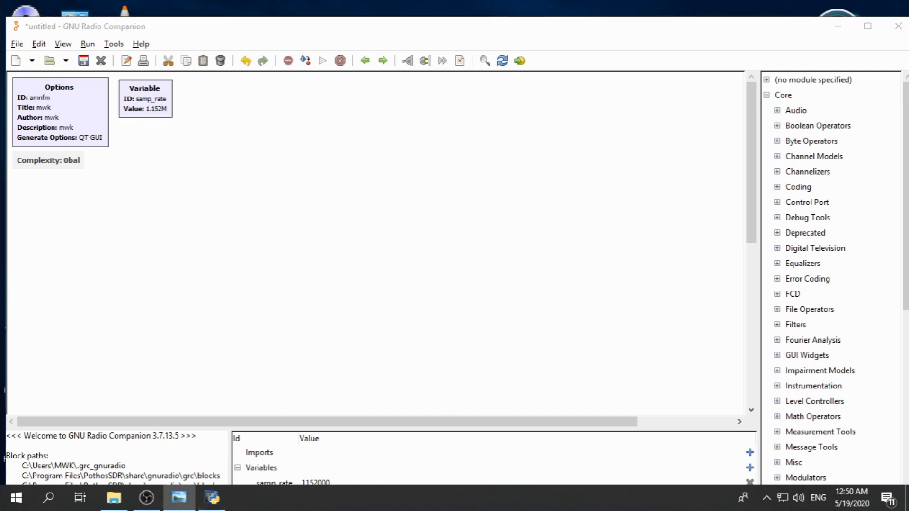
key(alt+Tab)
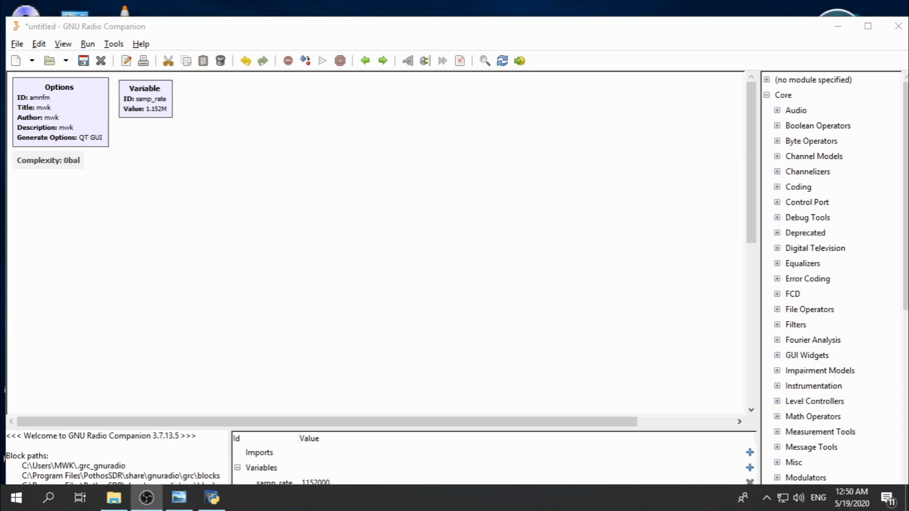
key(alt+Tab)
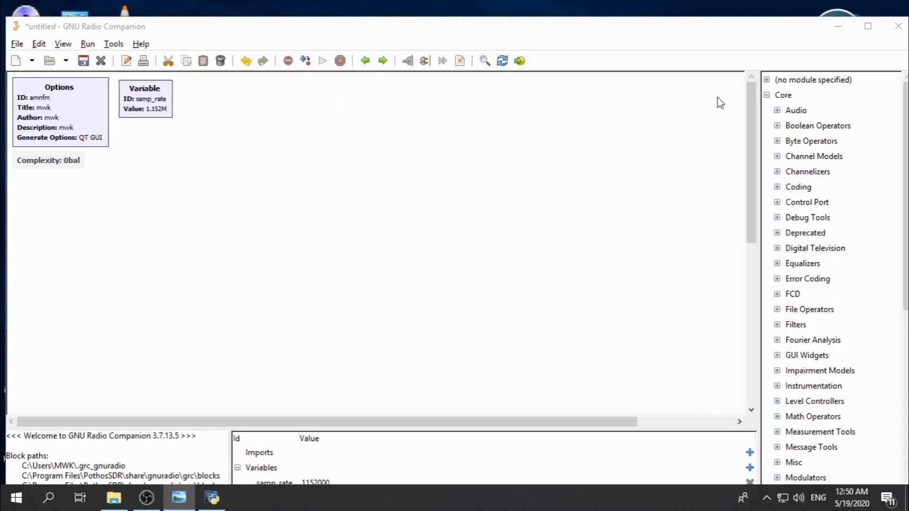
- Search the block library for "var" and place a new Variable block below the Options block
click(485, 61)
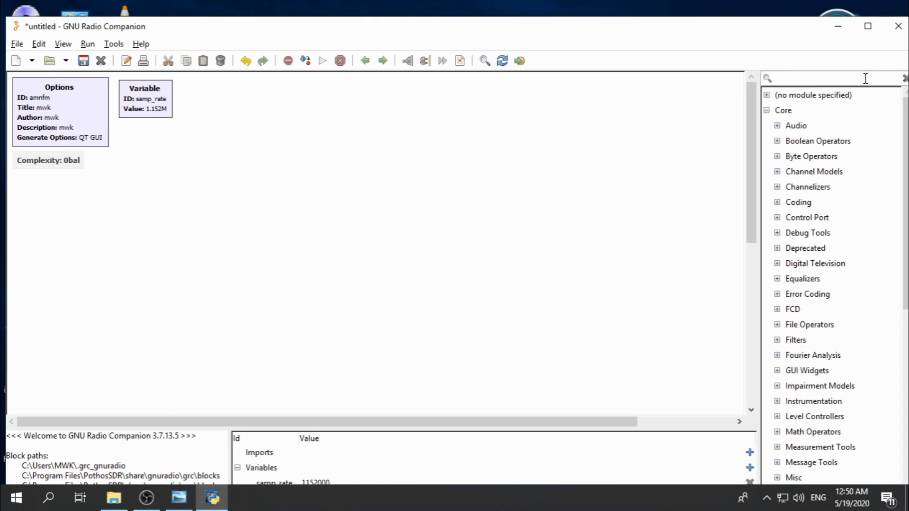
text(var)
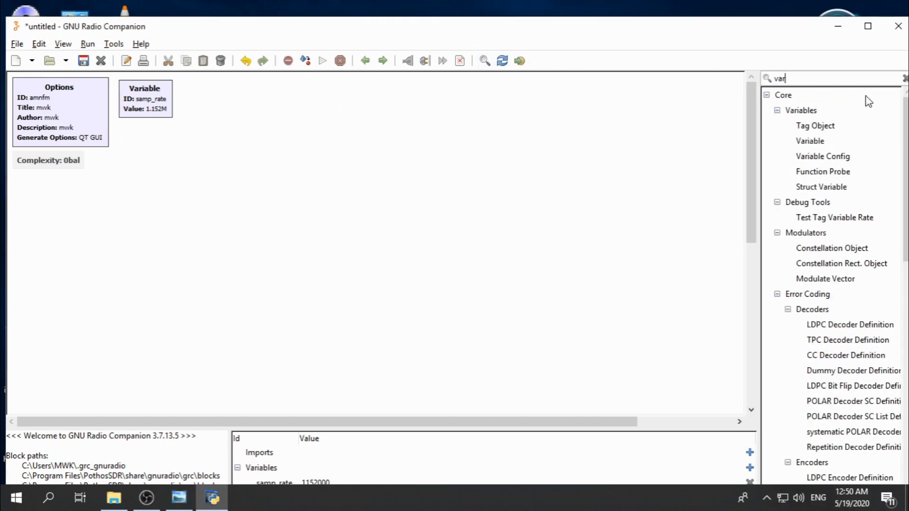
double_click(834, 140)
drag(602, 277, 50, 195)
- Set the ID of the new Variable block below the Options block to channel_width
double_click(49, 195)
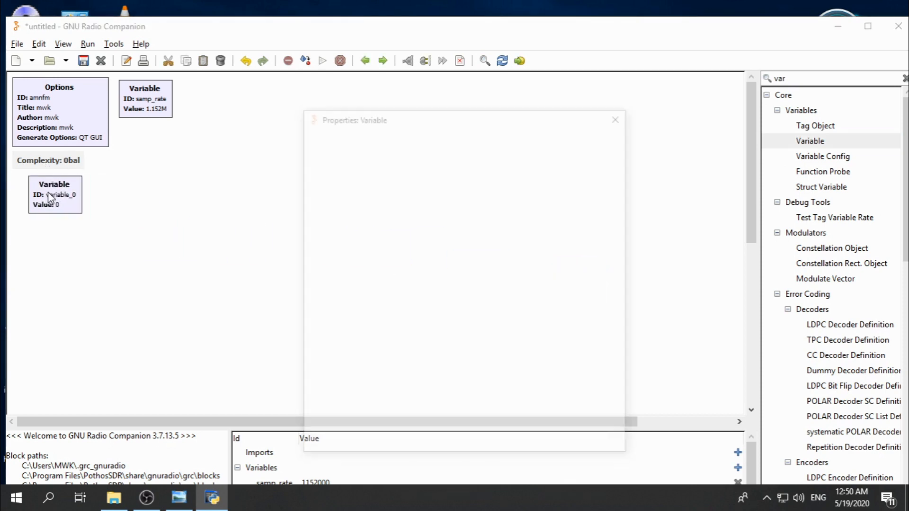
drag(430, 120, 350, 122)
double_click(376, 156)
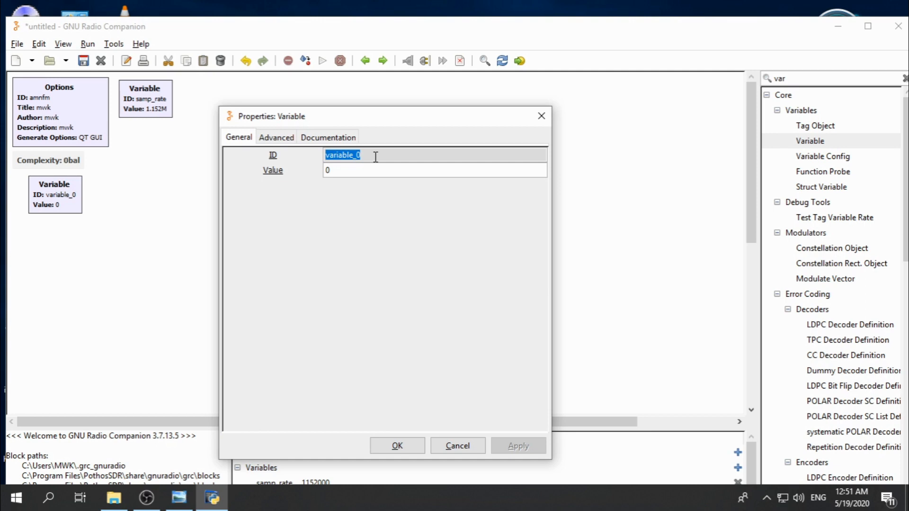
text(chan)
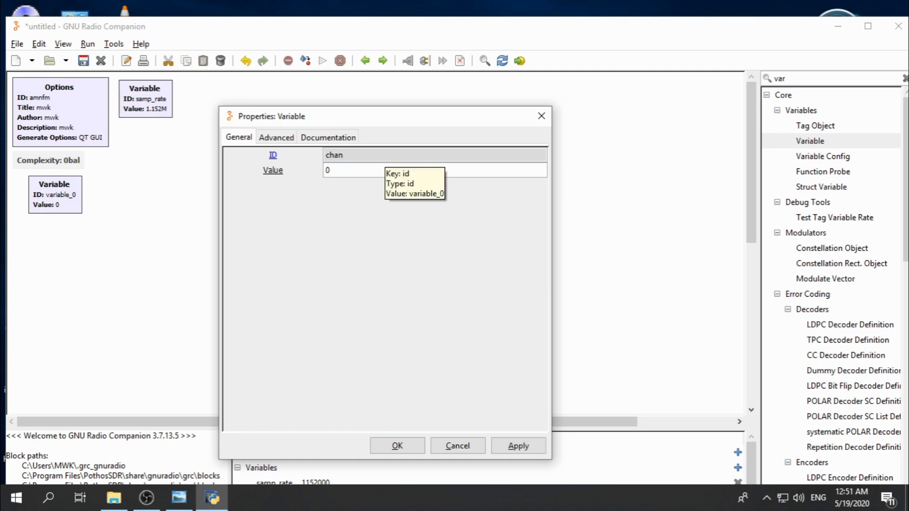
text(nel_width)
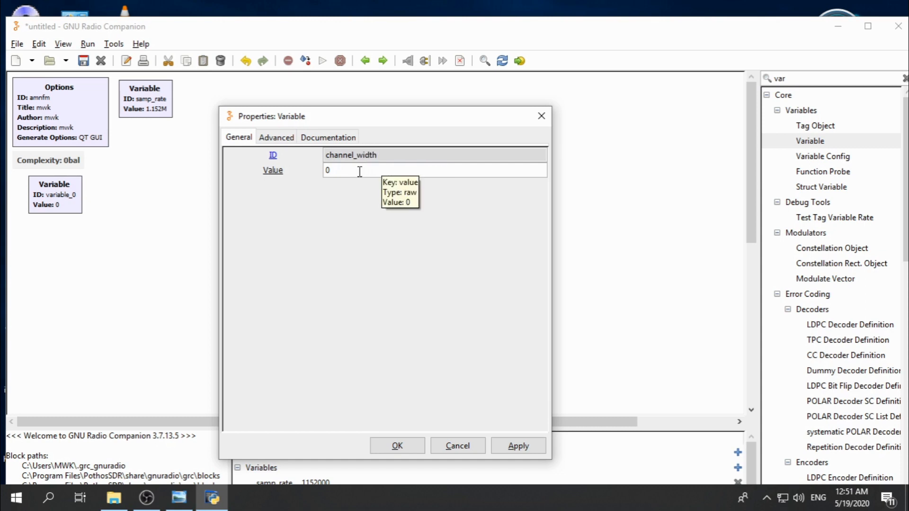
- Set the channel_width variable's value to int(samp_rate/decimation) and confirm its properties
key(Tab)
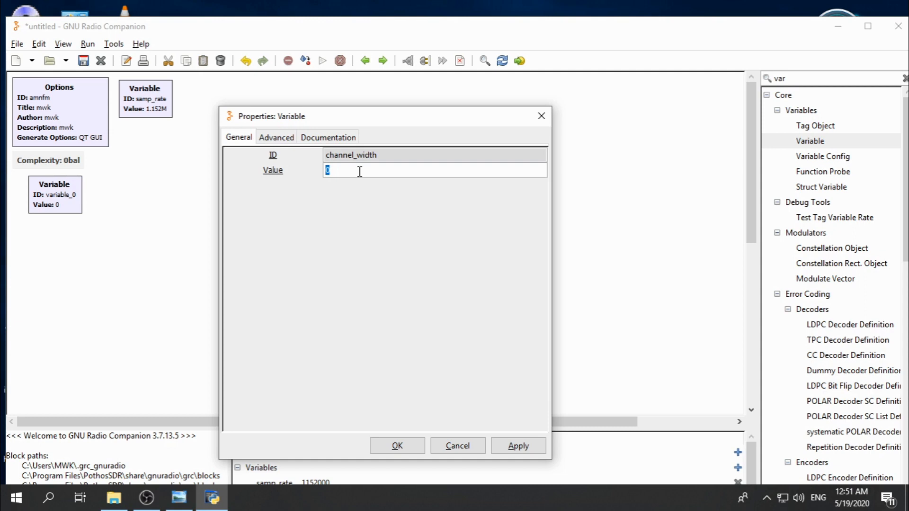
text(nt)
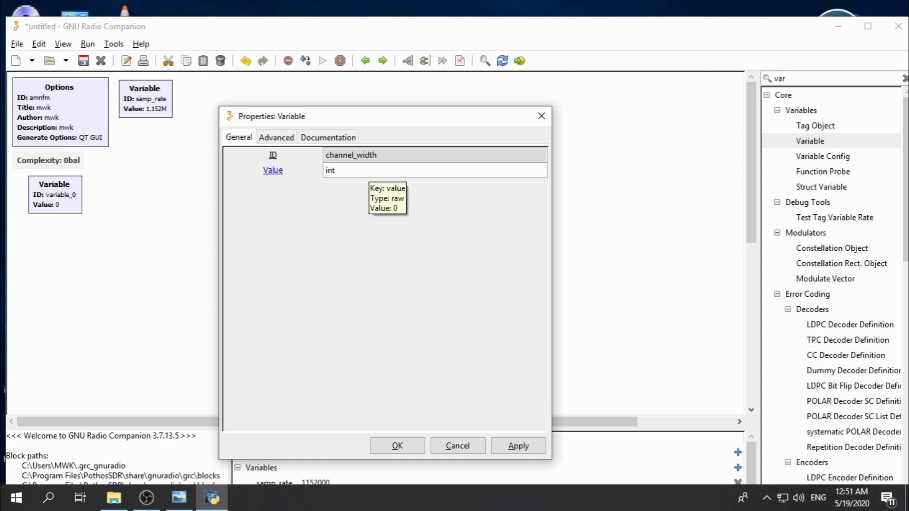
text((s)
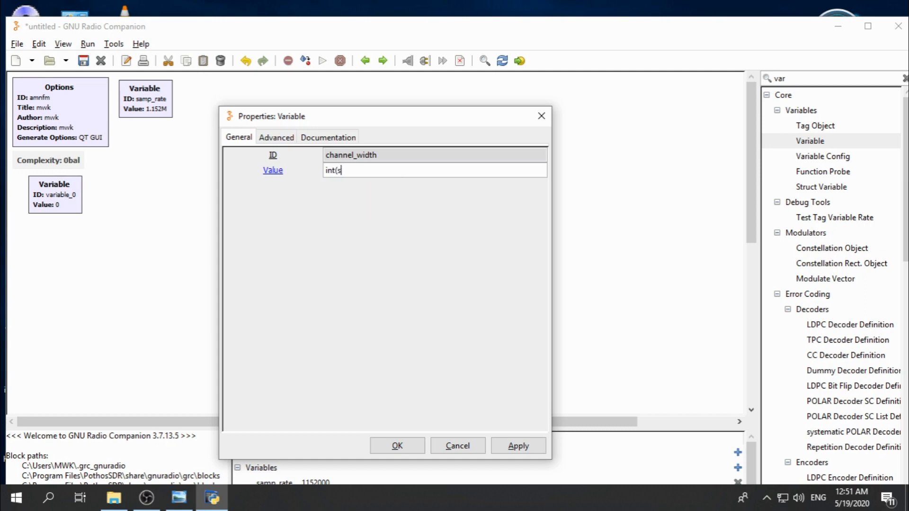
text(amp)
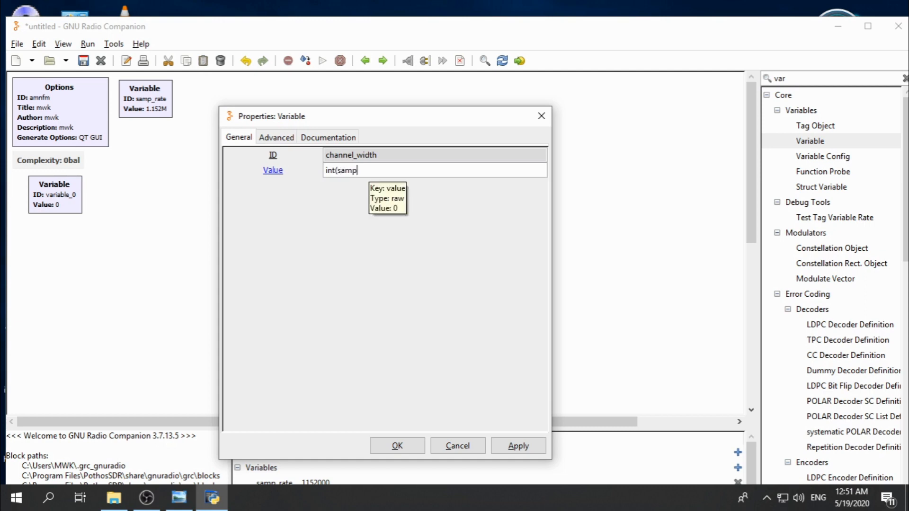
text(_rate/decimation))
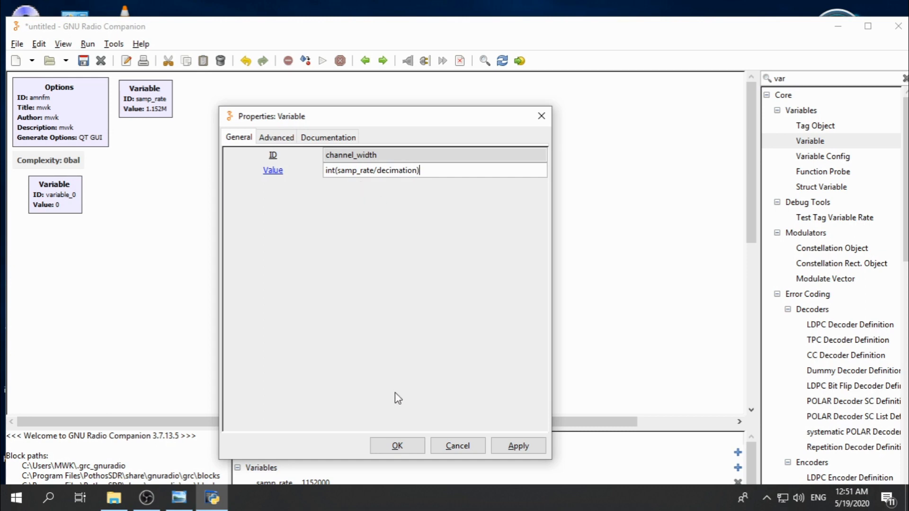
click(398, 447)
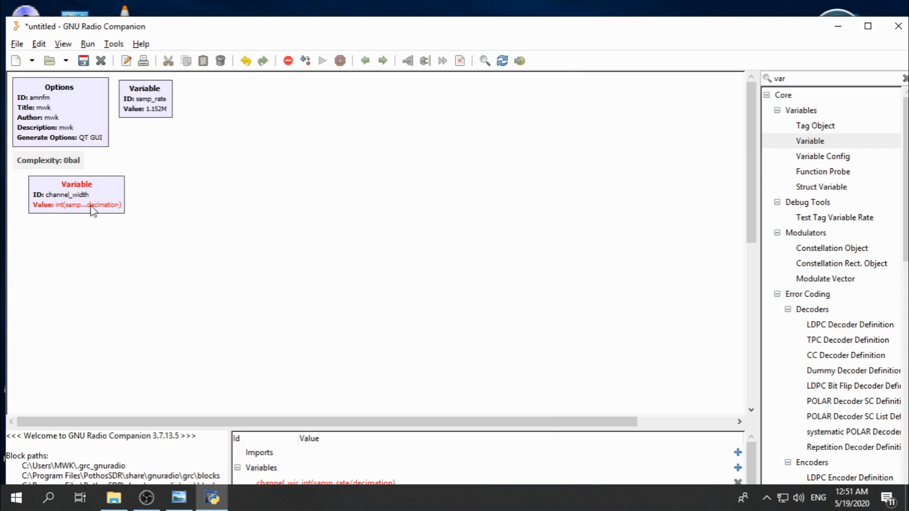
- Examine the evaluation error shown in the channel_width variable's properties and close them
double_click(66, 214)
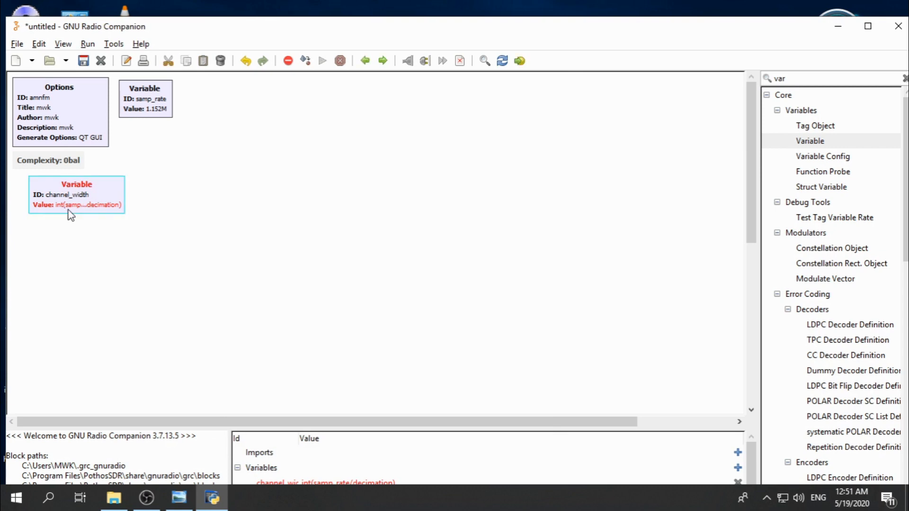
drag(317, 363, 524, 363)
drag(319, 374, 473, 381)
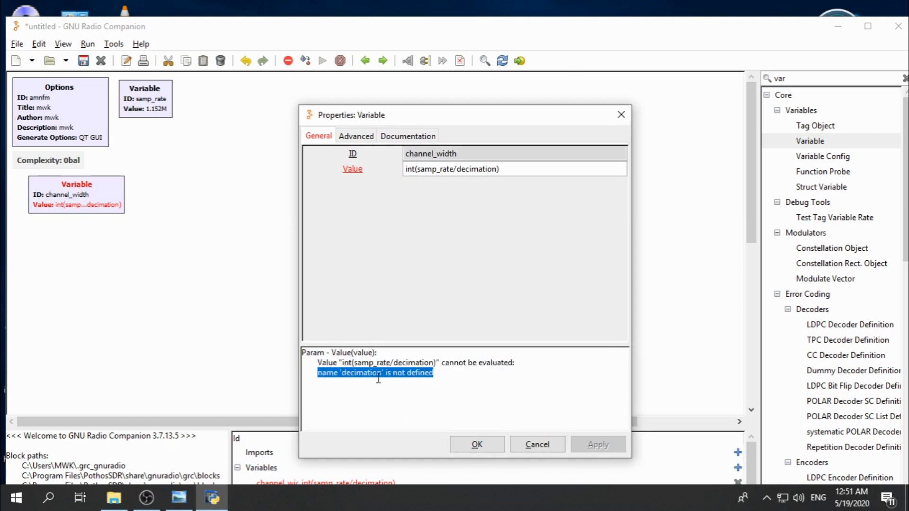
drag(378, 374, 346, 375)
click(477, 444)
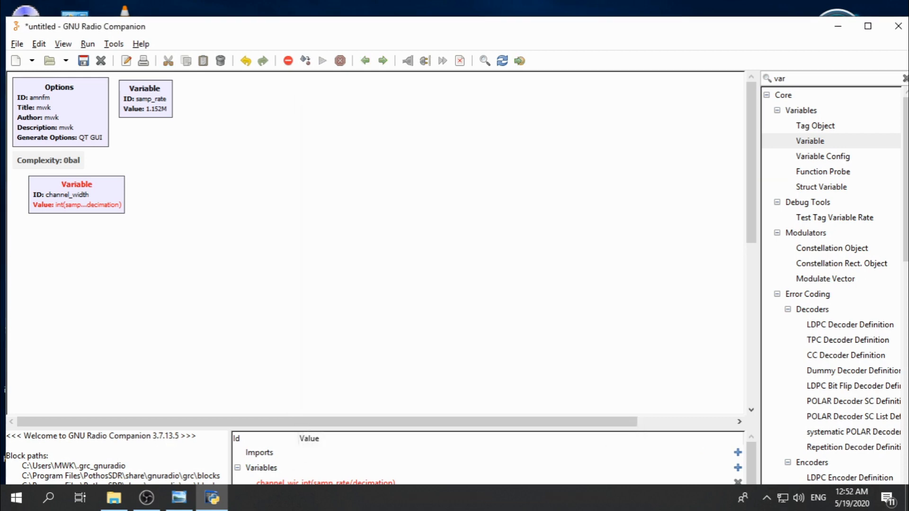
- Add another Variable block to the flowgraph and place it just right of the samp_rate variable
key(alt+Tab)
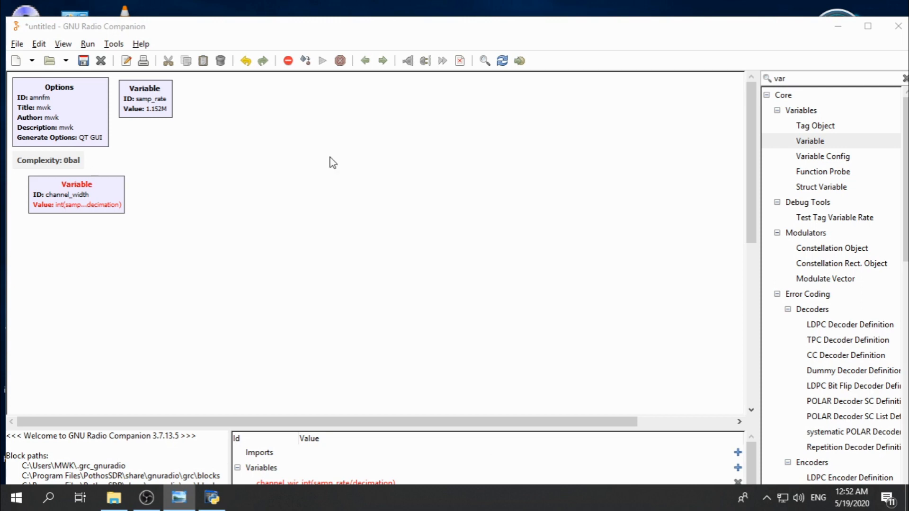
double_click(800, 144)
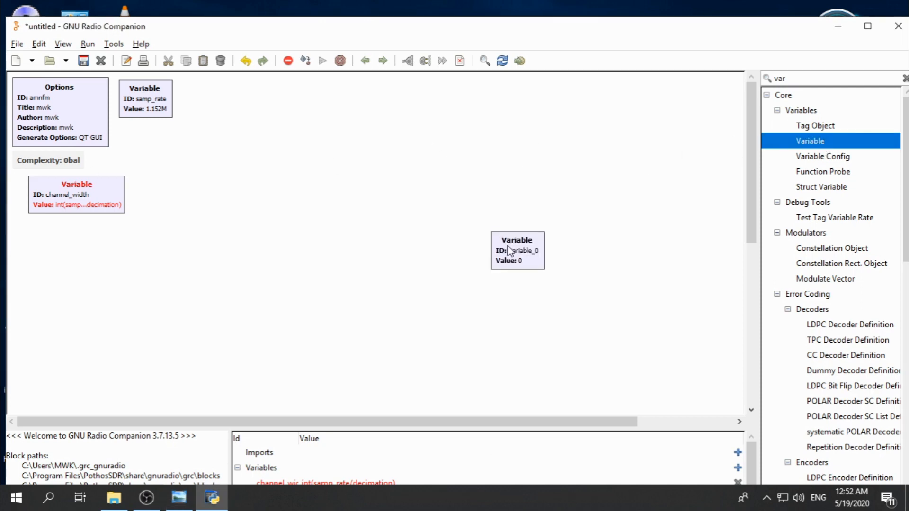
drag(508, 248, 209, 98)
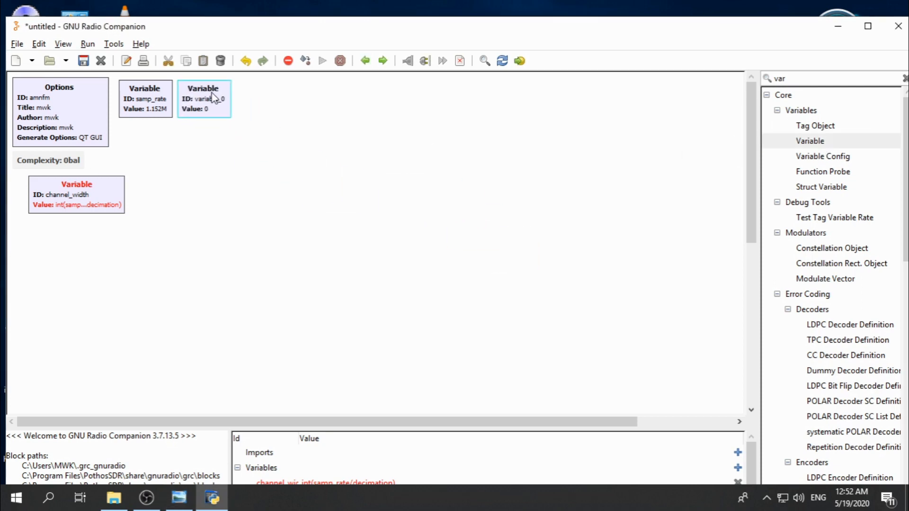
- Set the new variable's ID to decimation and its value to 72, and confirm its properties
double_click(208, 98)
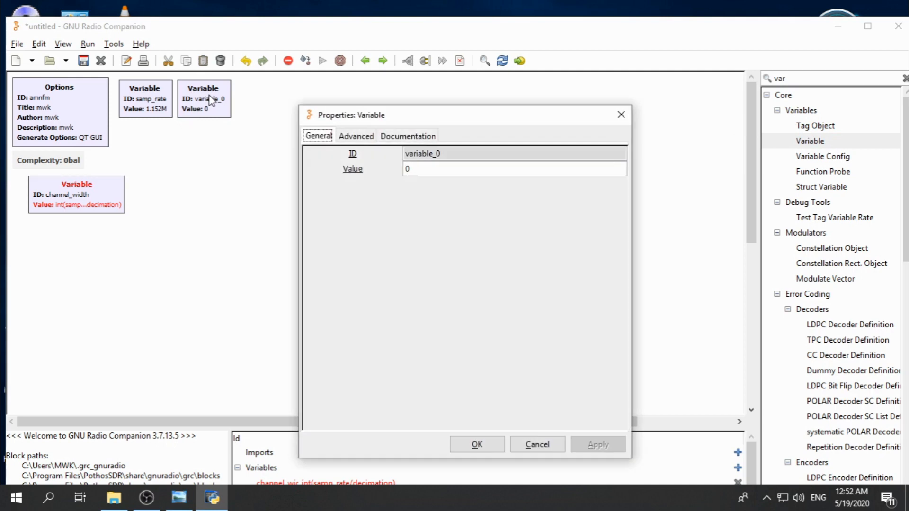
click(479, 149)
double_click(479, 148)
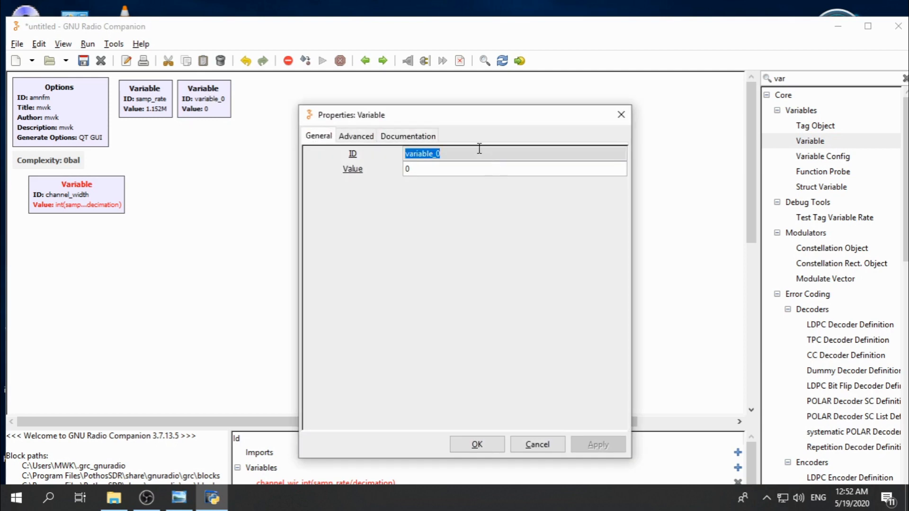
text(decim)
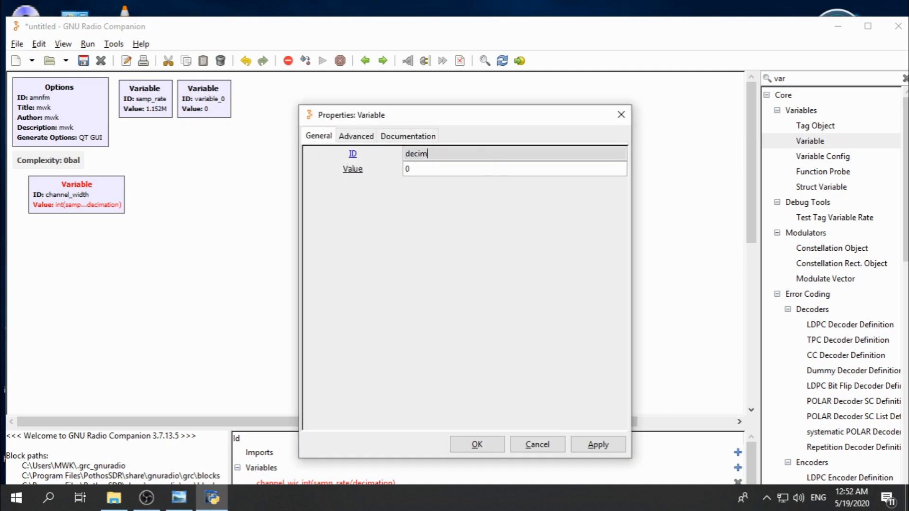
text(ation)
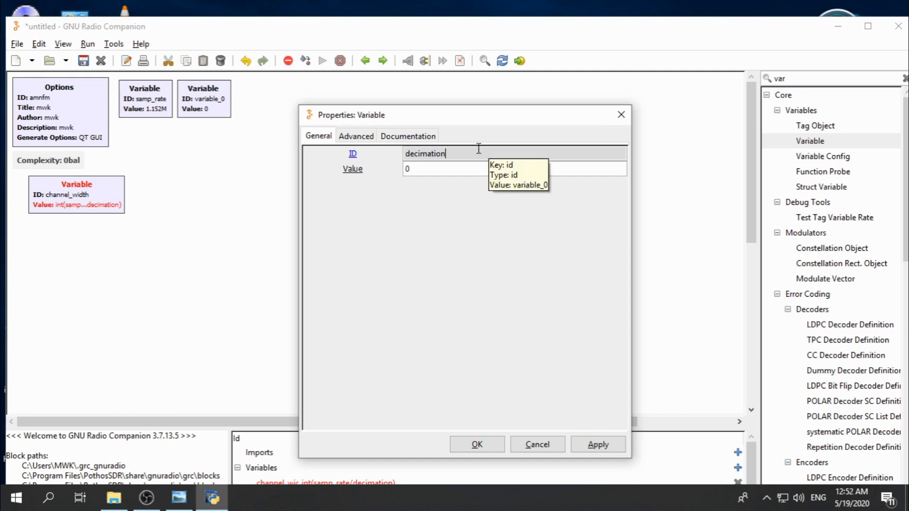
double_click(445, 172)
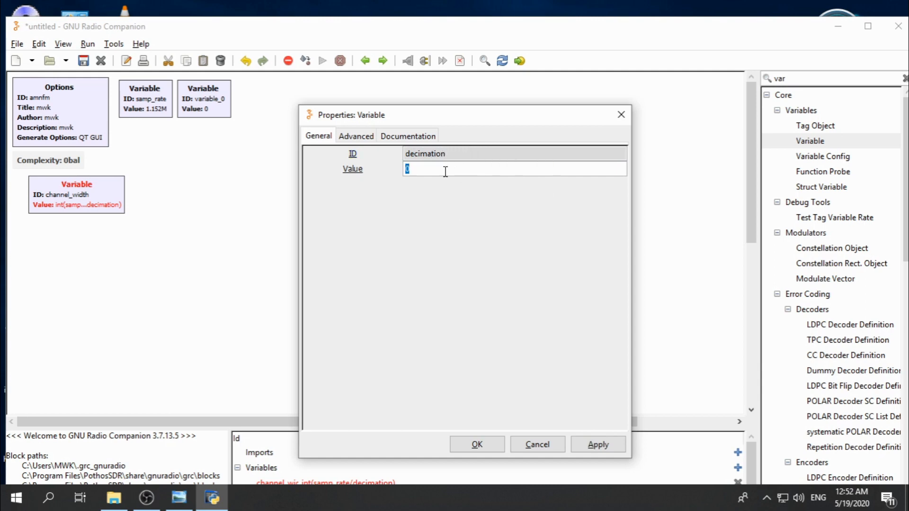
text(72)
click(477, 444)
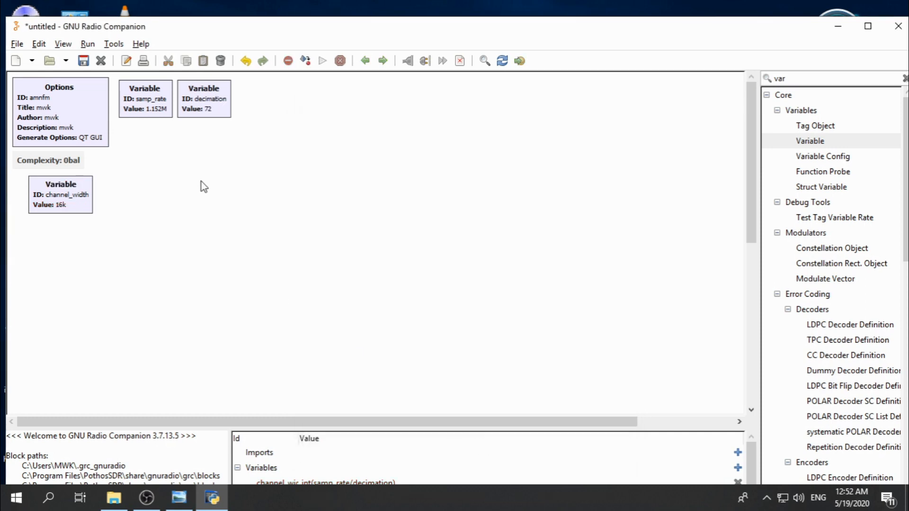
- Review the channel_width variable's value expression in its properties and close them without changes
double_click(62, 204)
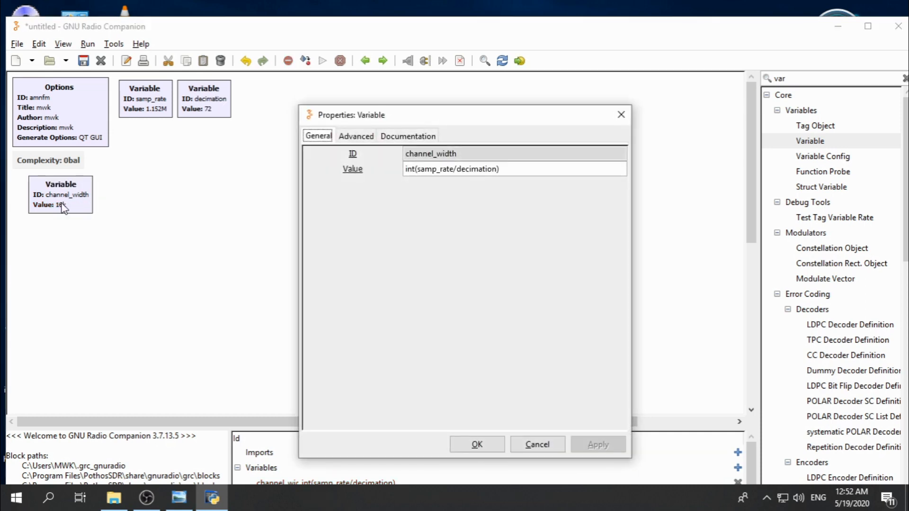
click(475, 445)
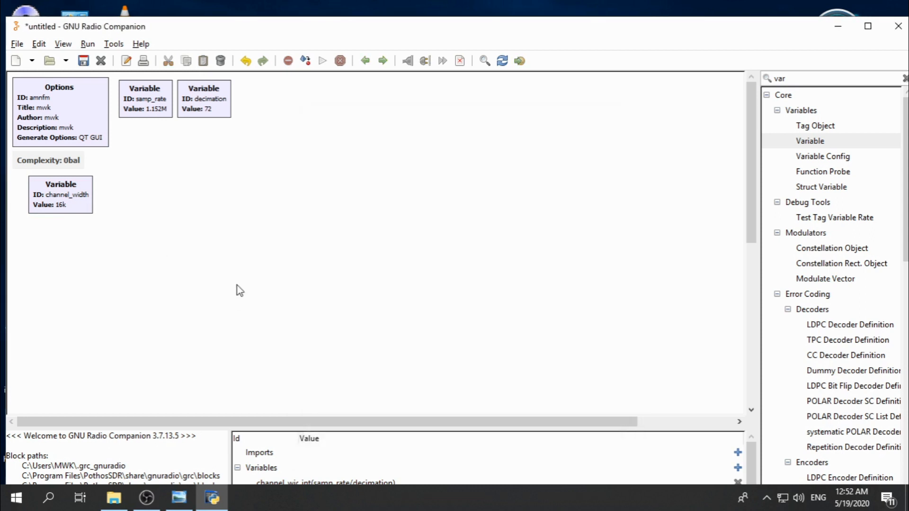
click(209, 100)
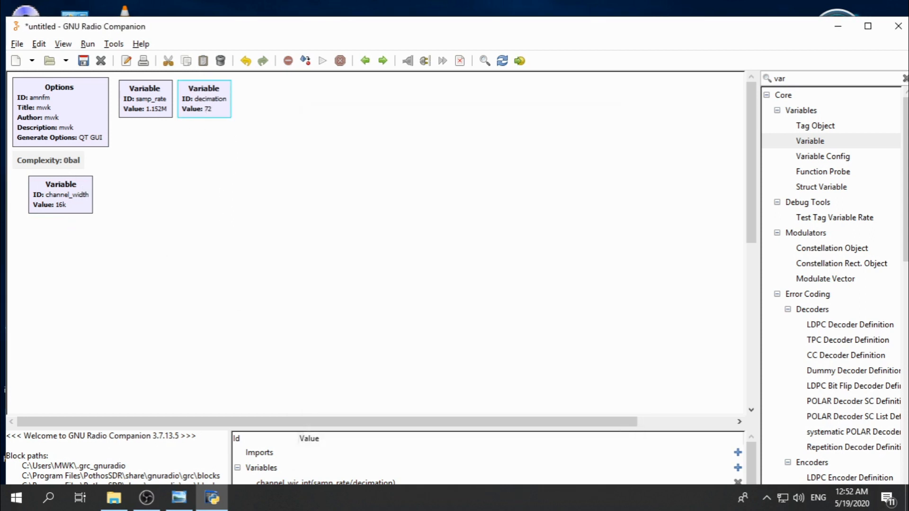
key(alt+Tab)
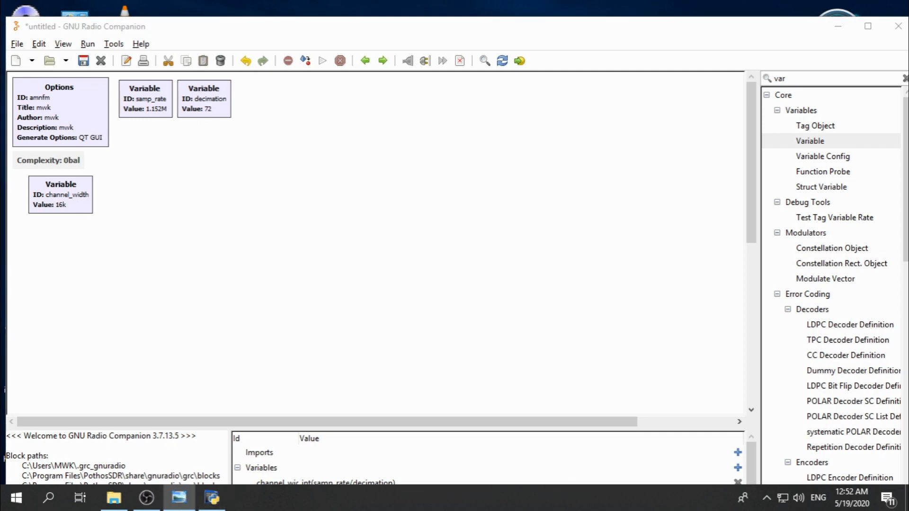
- Search the block library for "low pass" and broaden the search to "low"
double_click(798, 79)
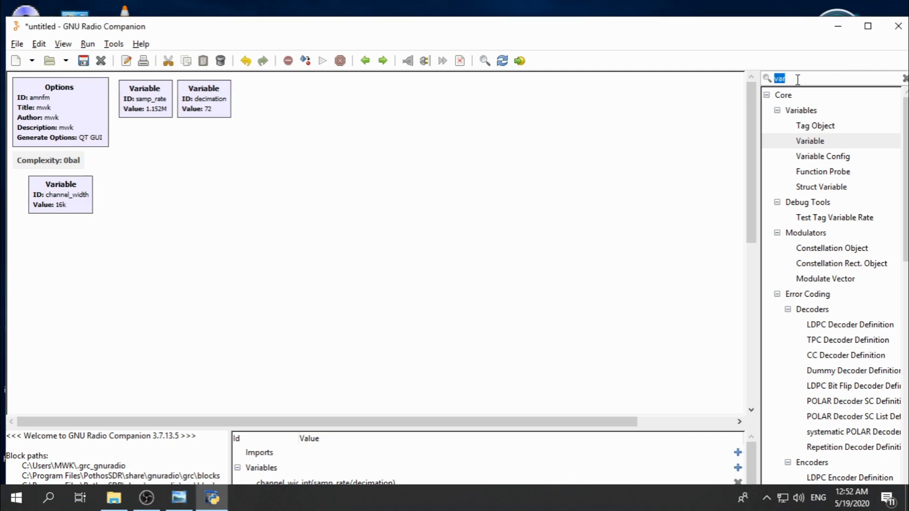
text(low pass)
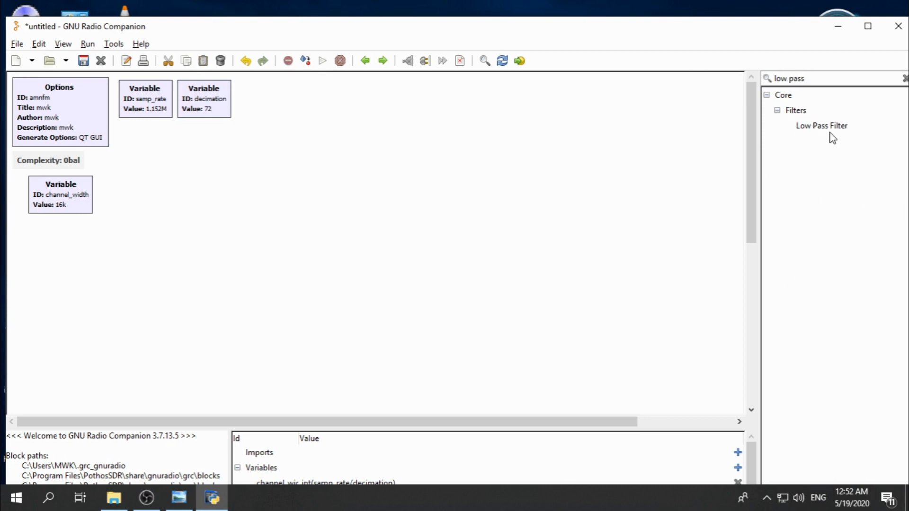
mouse_move(831, 134)
key(BackSpace)
key(BackSpace)
key(BackSpace)
key(BackSpace)
key(BackSpace)
key(BackSpace)
key(BackSpace)
key(BackSpace)
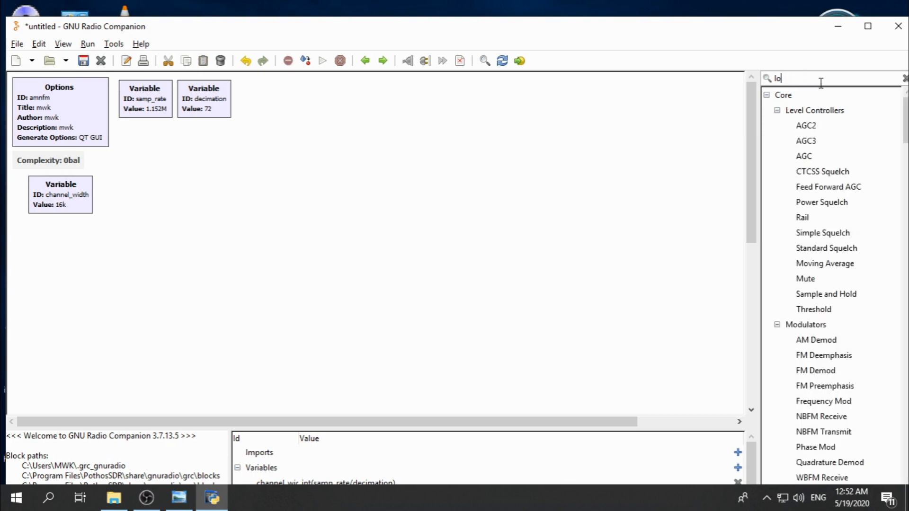
text(low)
- Add a Low-pass Filter Taps block and place it just right of the decimation variable
click(867, 141)
drag(868, 142, 528, 284)
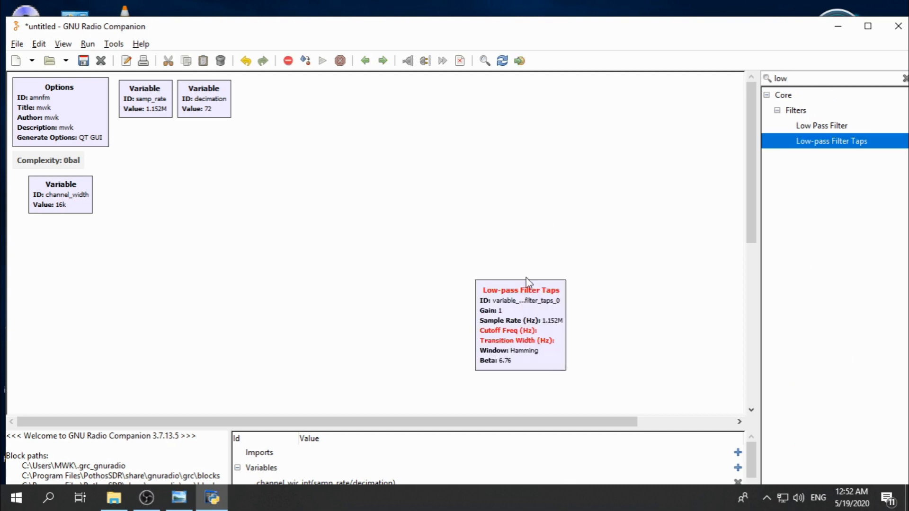
drag(540, 326, 276, 125)
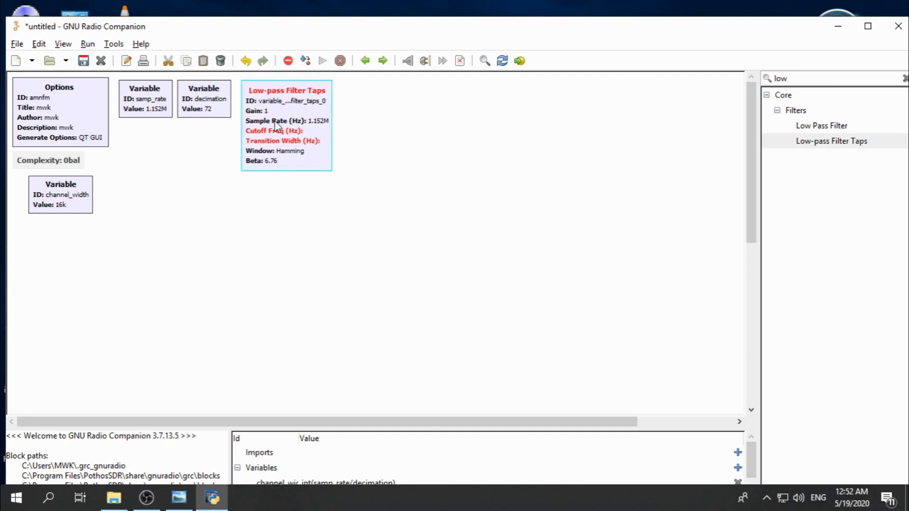
- Set the ID of the Low-pass Filter Taps block to xlate_lpf_taps in its properties
double_click(277, 125)
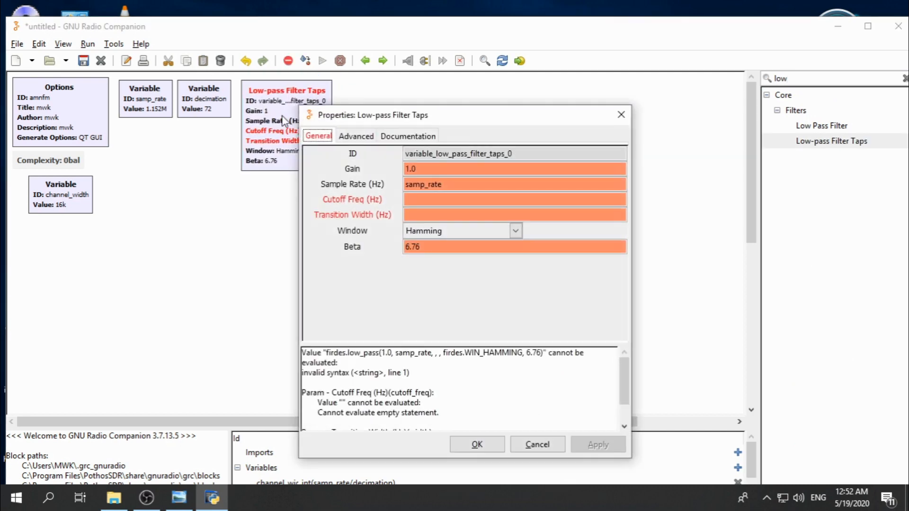
triple_click(520, 154)
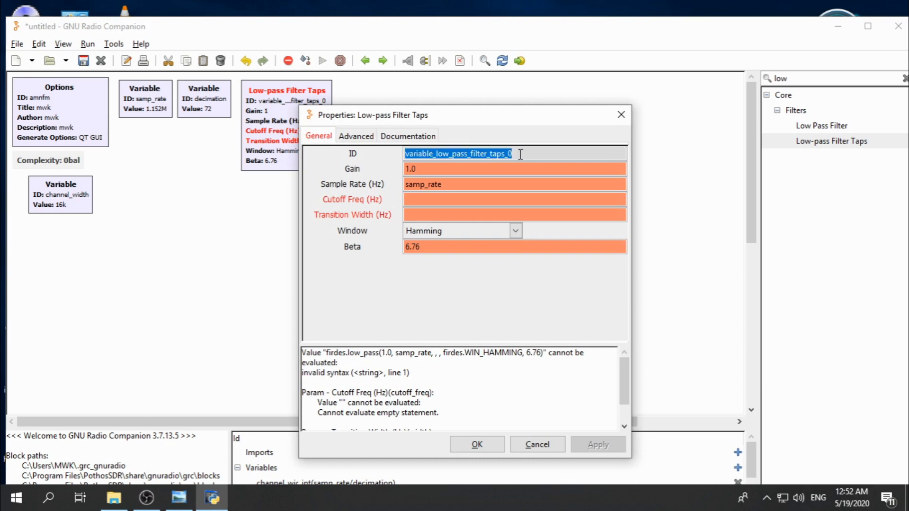
text(xlate)
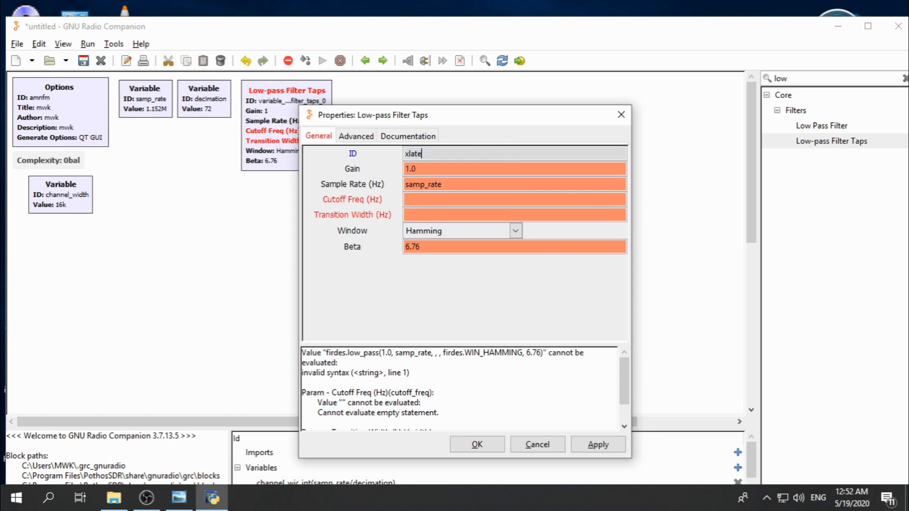
text(_)
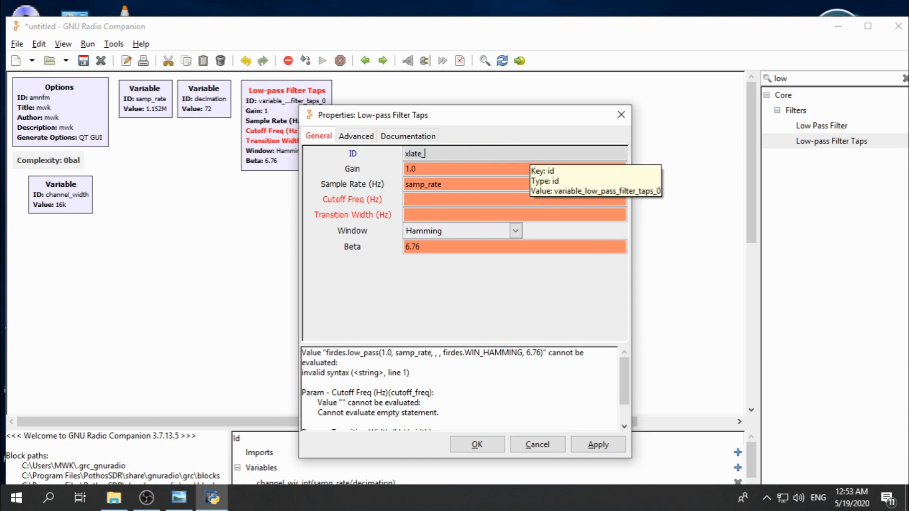
text(lpf_taps)
click(491, 169)
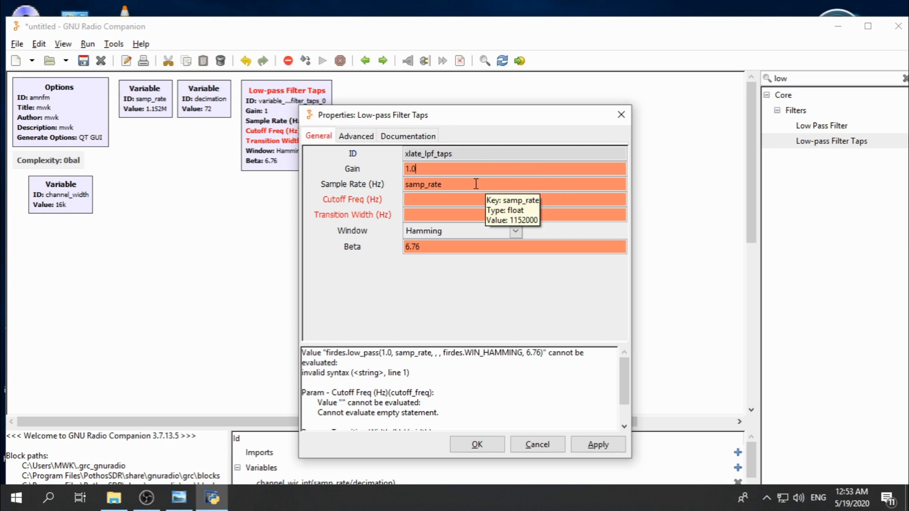
- Set the filter taps' cutoff frequency to channel_width/2
click(436, 201)
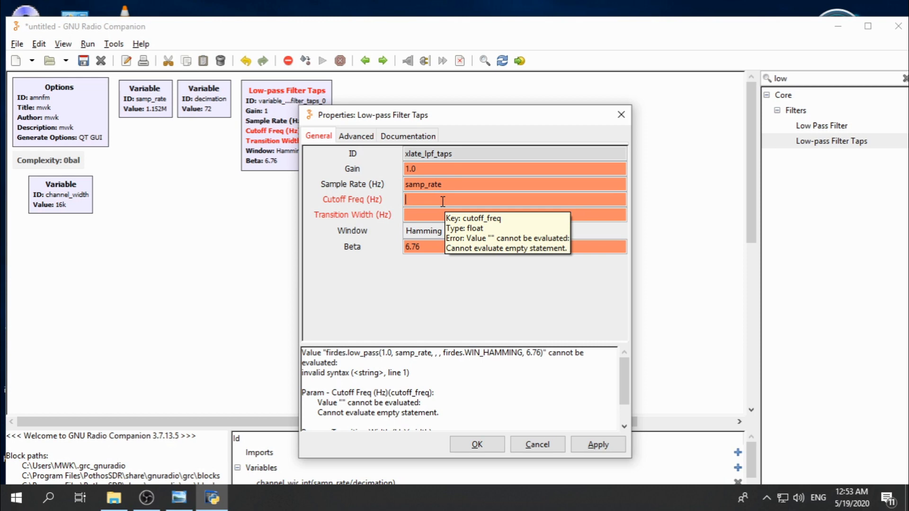
text(channel)
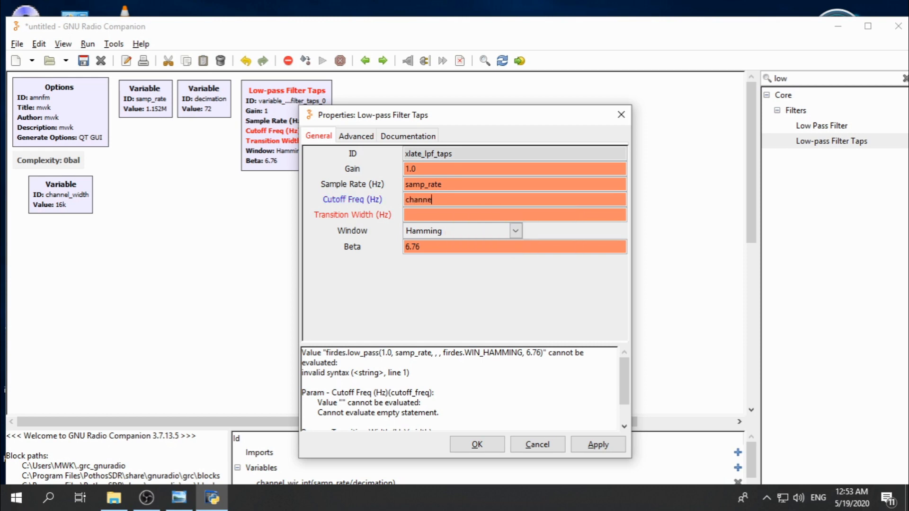
text(+_)
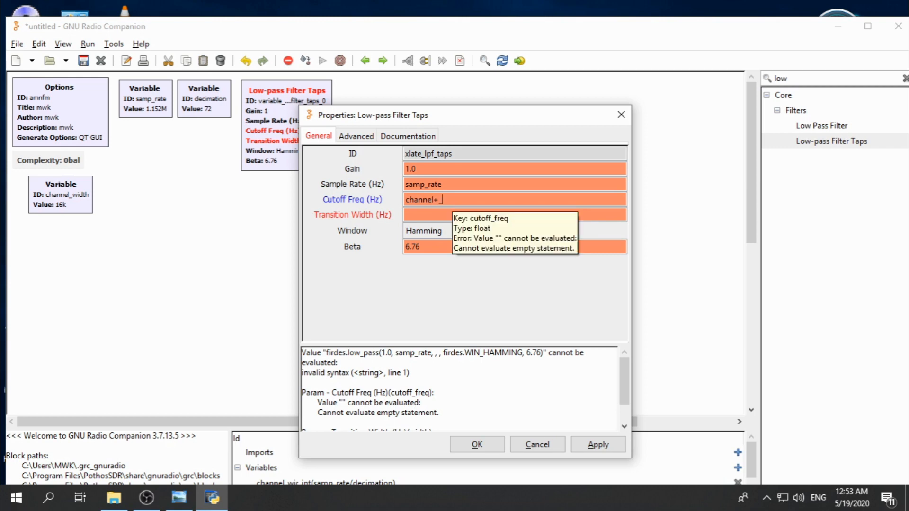
key(BackSpace)
key(BackSpace)
text(_width/2)
- Set the filter taps' transition width to channel_width/10 and confirm the block's properties
click(434, 214)
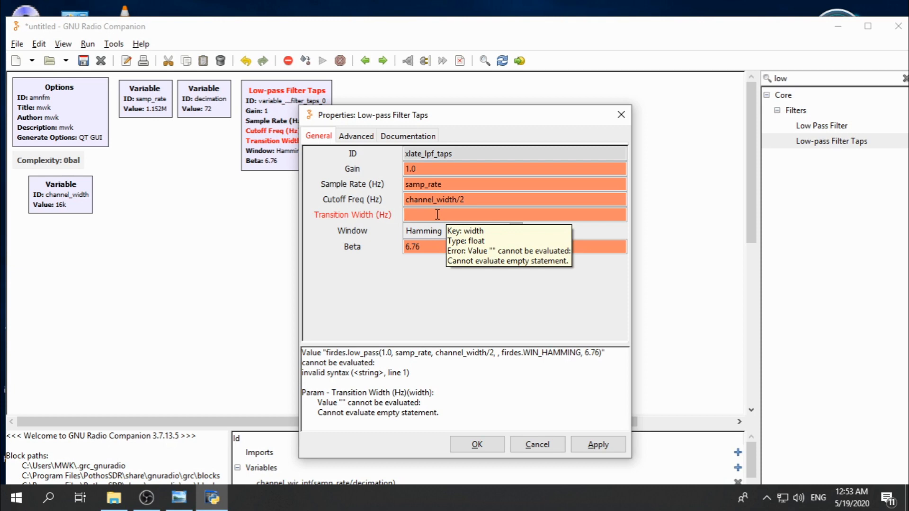
text(chann)
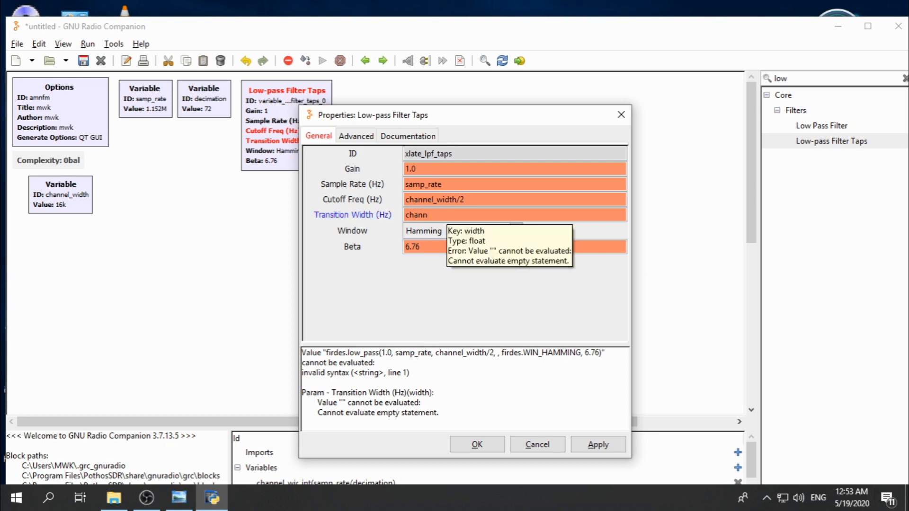
text(el_width)
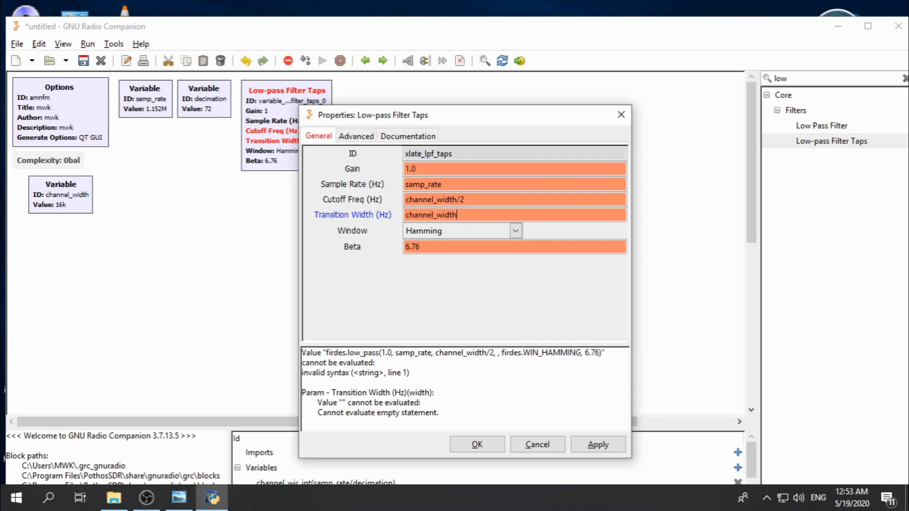
text(/10)
click(467, 446)
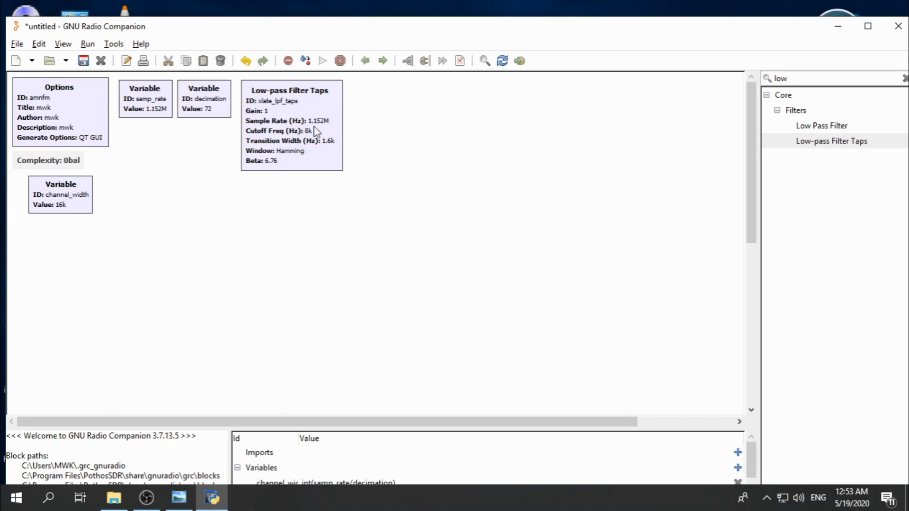
- Search the block library for "qt gui" and add a QT GUI Range block just right of the Low-pass Filter Taps block
key(alt+Tab)
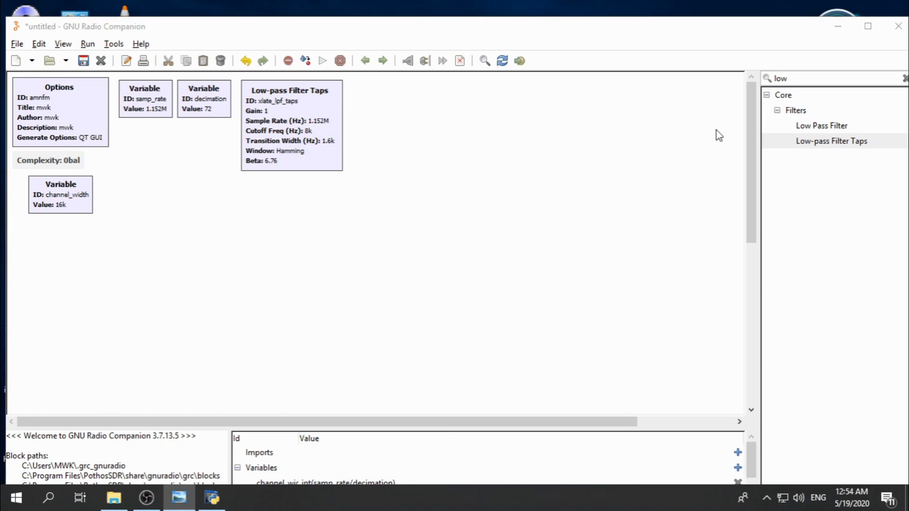
double_click(791, 79)
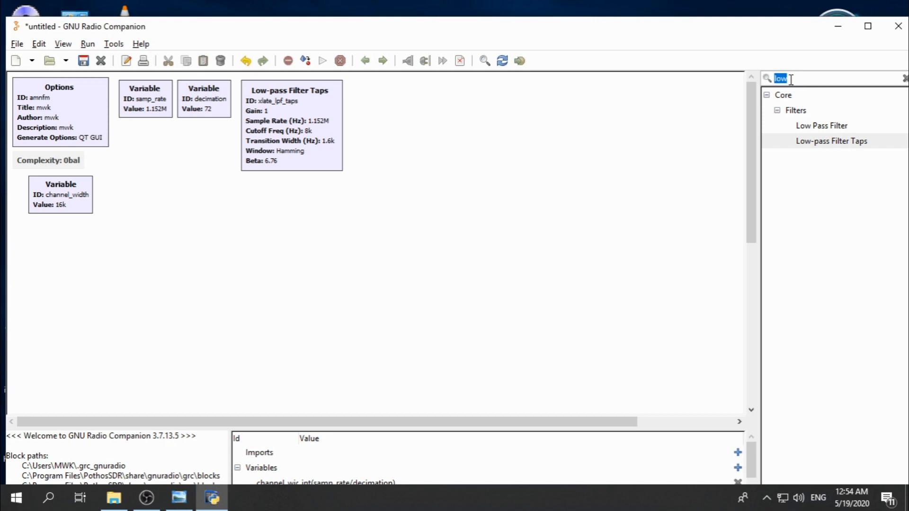
text(qt)
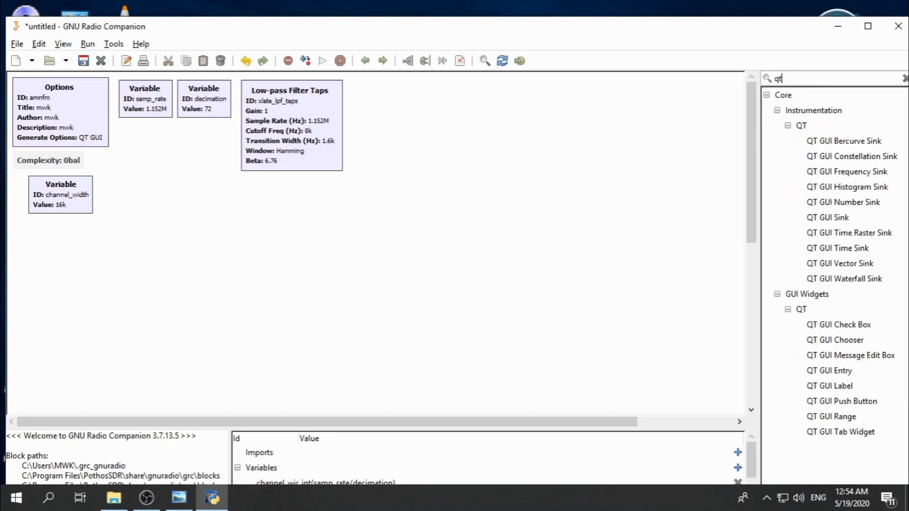
text( gui)
double_click(848, 418)
drag(348, 251, 386, 106)
- Set the ID of the new QT GUI Range block to center_freq in its properties
double_click(387, 105)
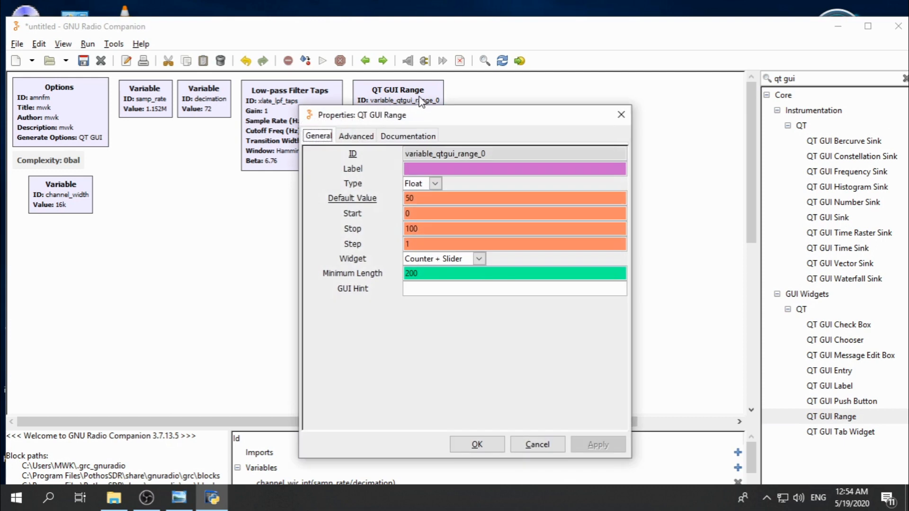
click(495, 154)
double_click(495, 154)
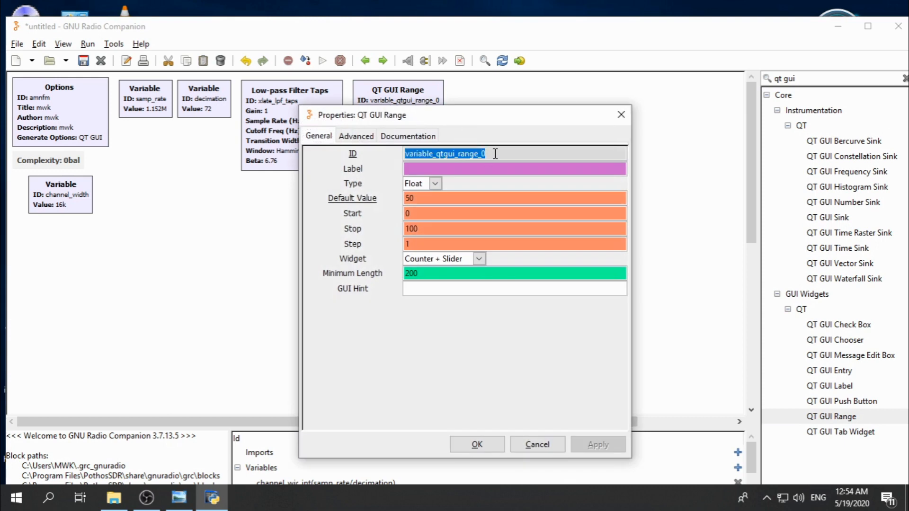
triple_click(495, 154)
triple_click(496, 154)
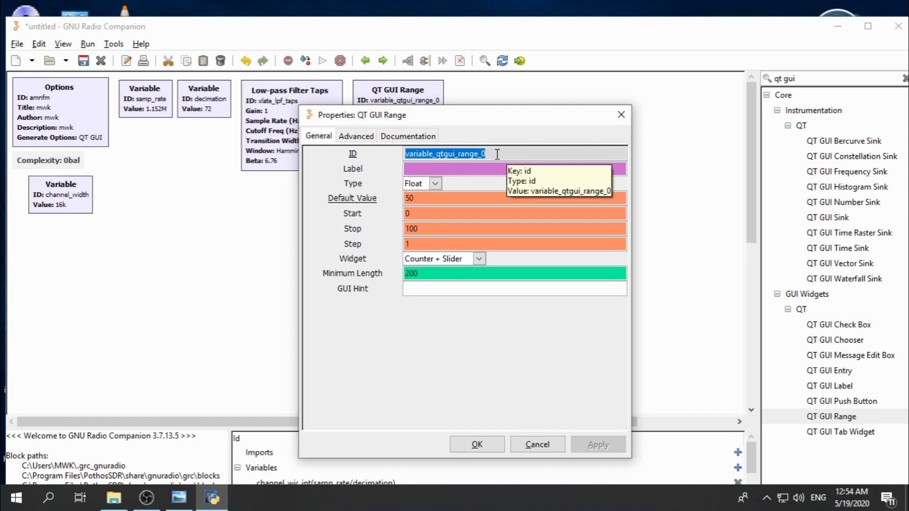
text(cen)
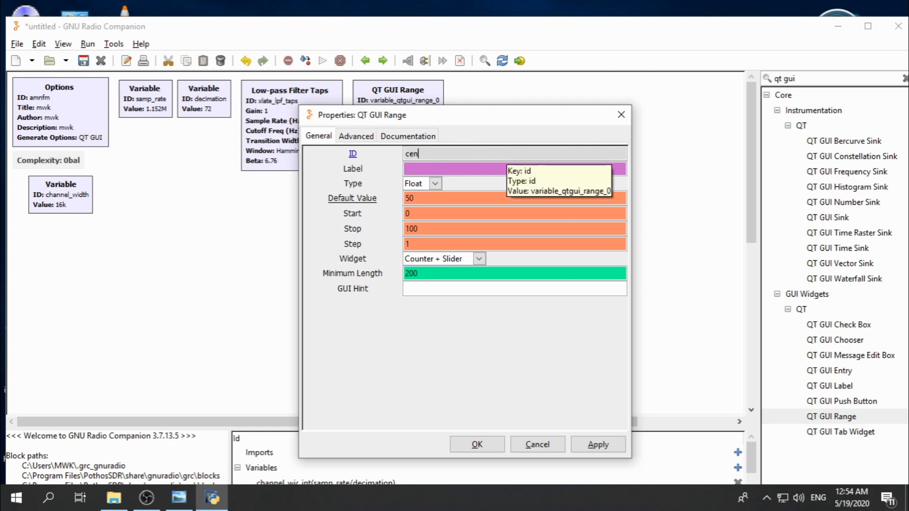
text(ter_freq)
- Label the center_freq range "Center Freq (Mhz)" and set its type to Int
click(456, 169)
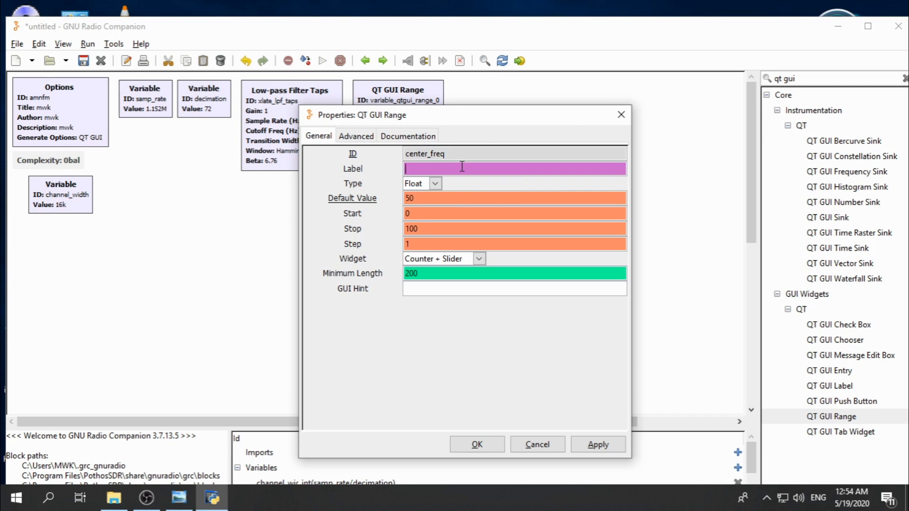
text(Center Freq)
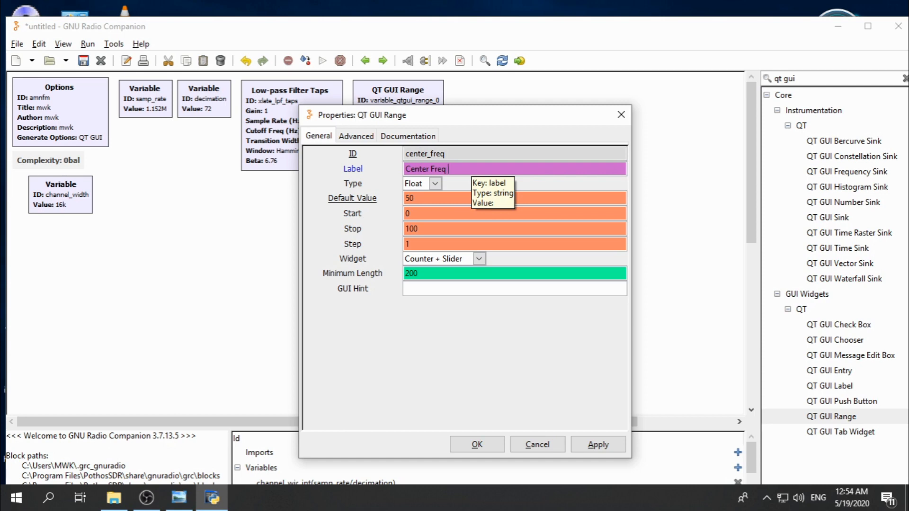
text( (Mhz)
text())
click(435, 184)
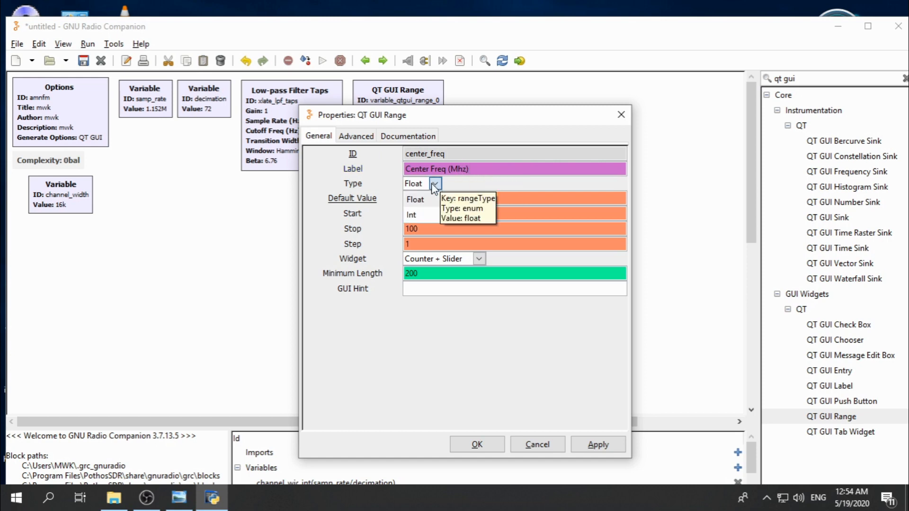
click(419, 215)
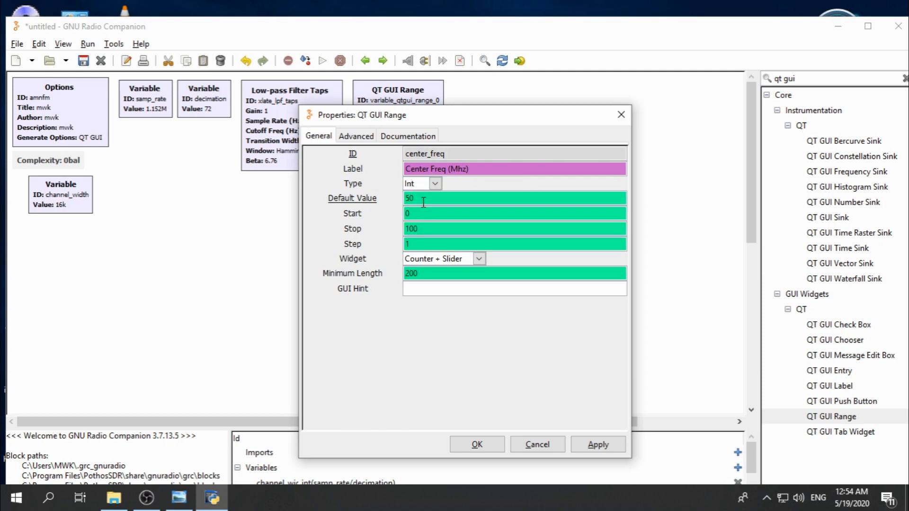
- Set the center_freq range's default value to 162, start to 20 and stop to 2000
double_click(424, 201)
text(162)
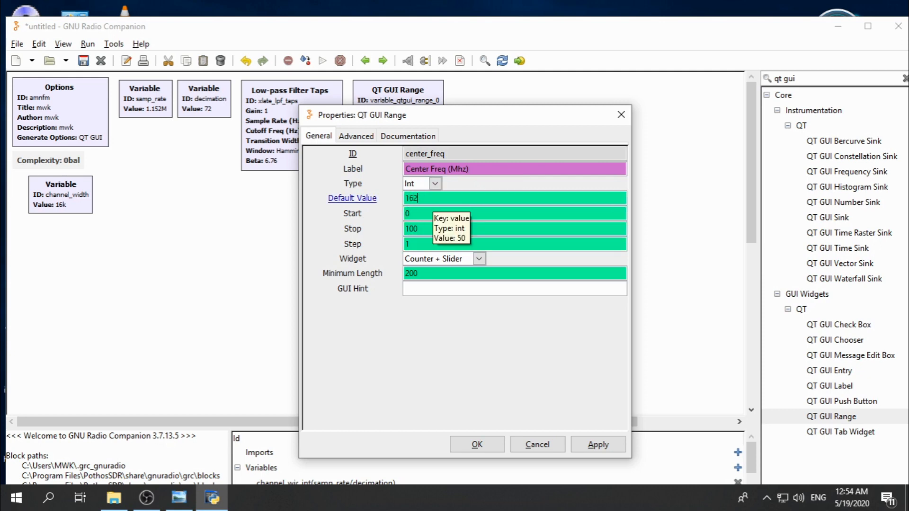
double_click(422, 214)
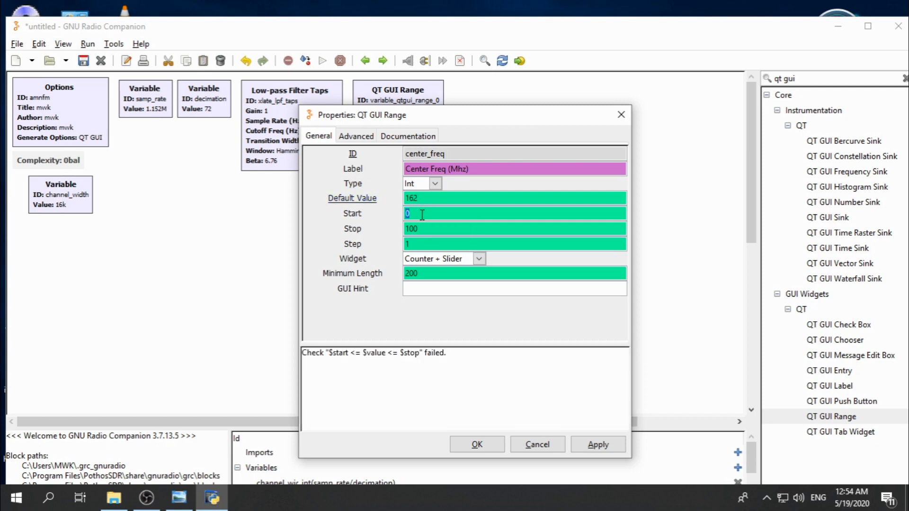
text(20)
click(427, 229)
key(BackSpace)
key(BackSpace)
key(BackSpace)
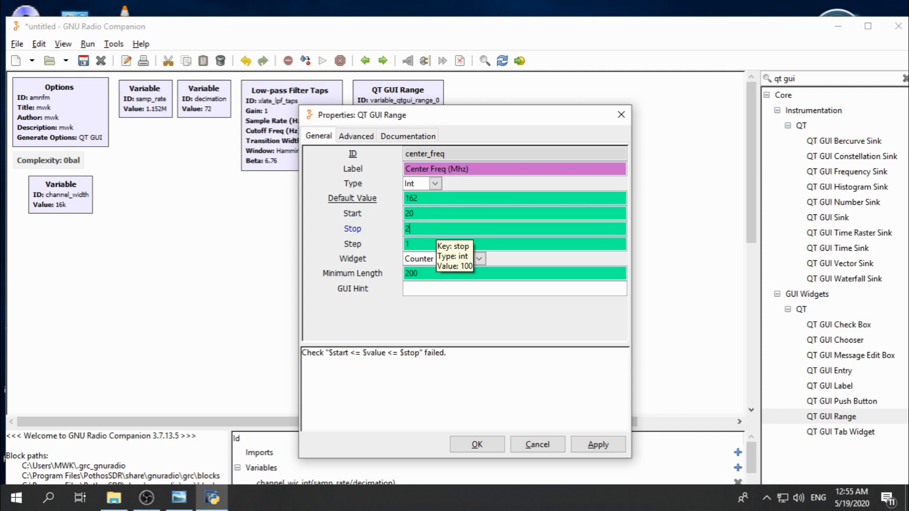
text(2000)
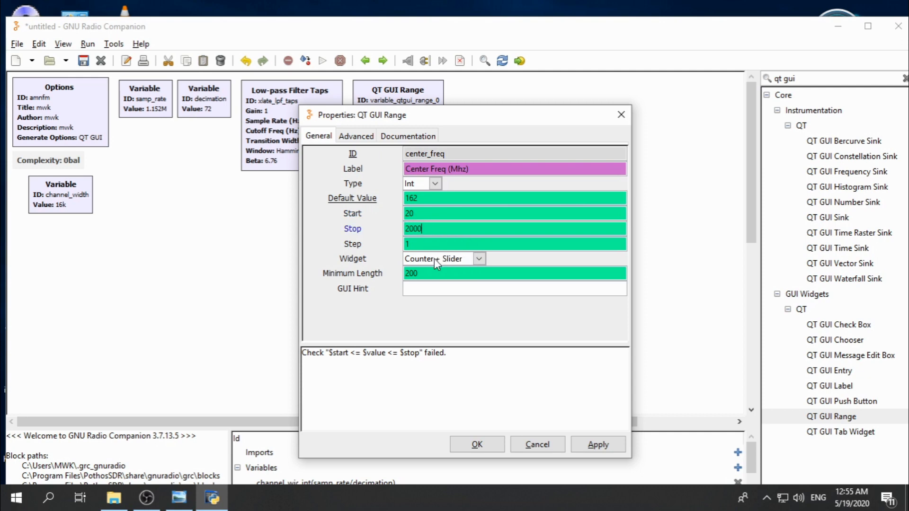
- Change the center_freq range's widget to Counter with a minimum length of 10, and confirm its properties
click(478, 262)
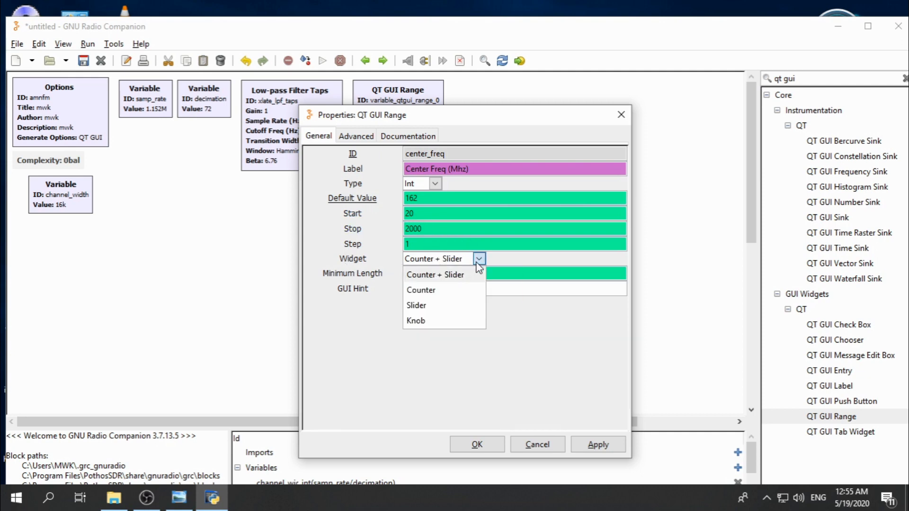
click(434, 290)
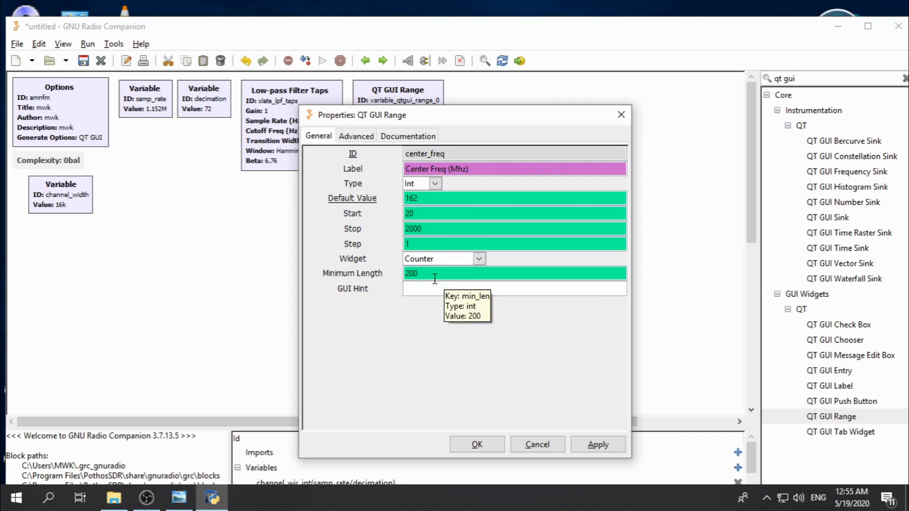
double_click(435, 278)
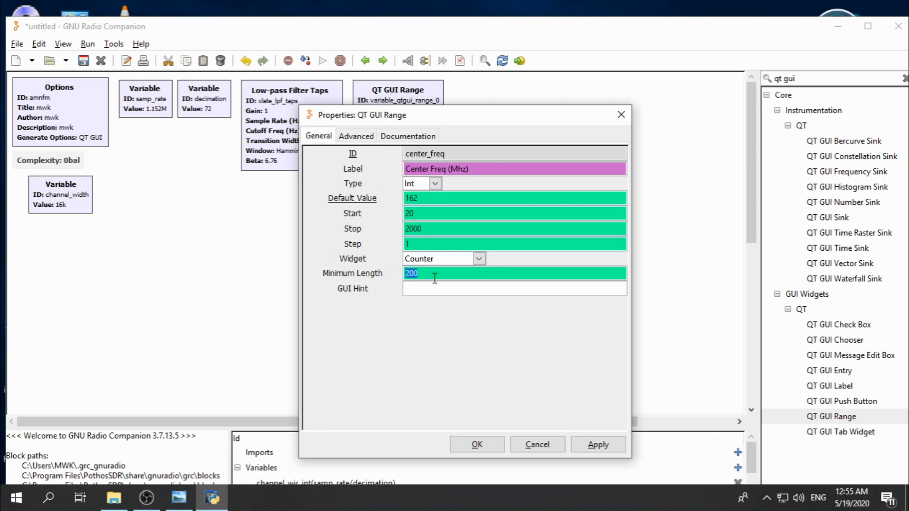
text(10)
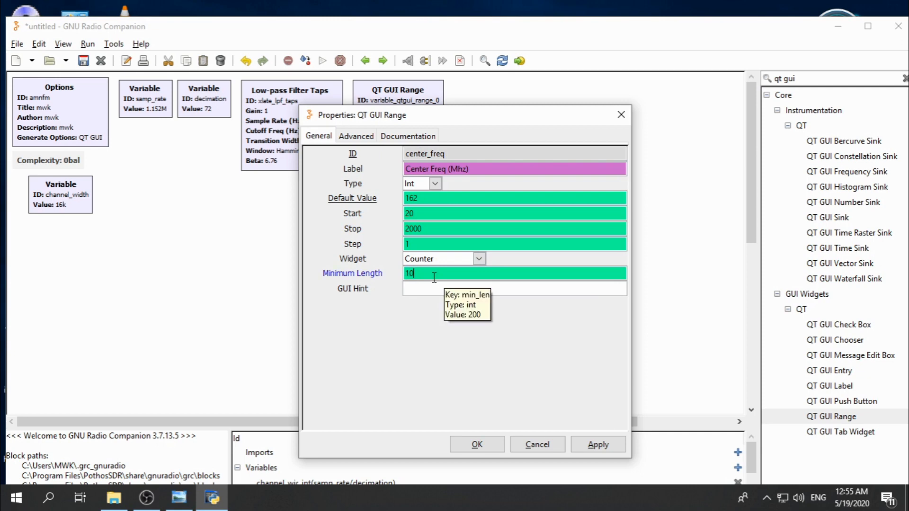
click(478, 445)
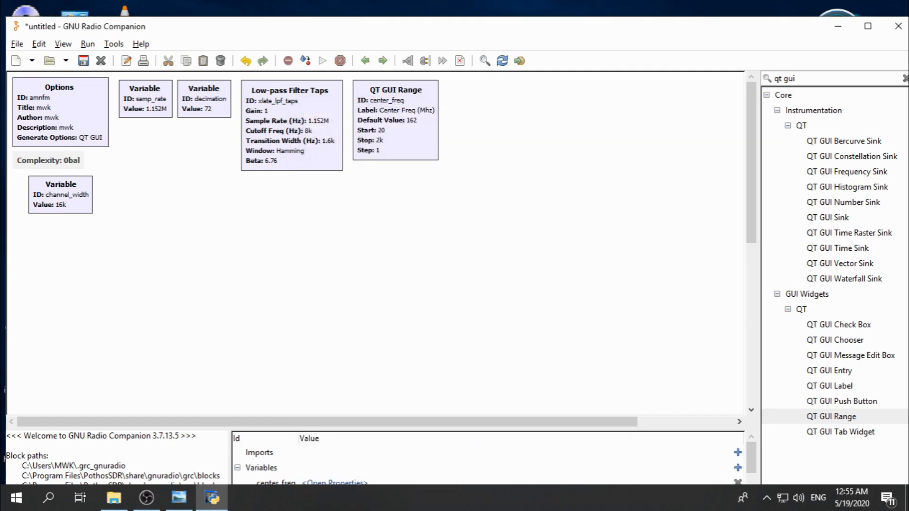
- Add a second QT GUI Range block beside the center_freq range and set its ID to tune_freq
key(alt+Tab)
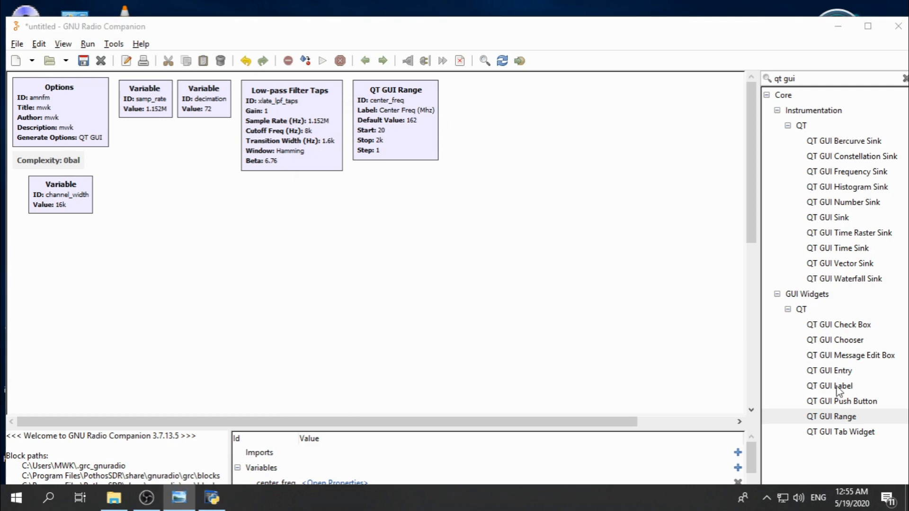
click(845, 417)
double_click(845, 417)
drag(361, 281, 498, 108)
double_click(497, 108)
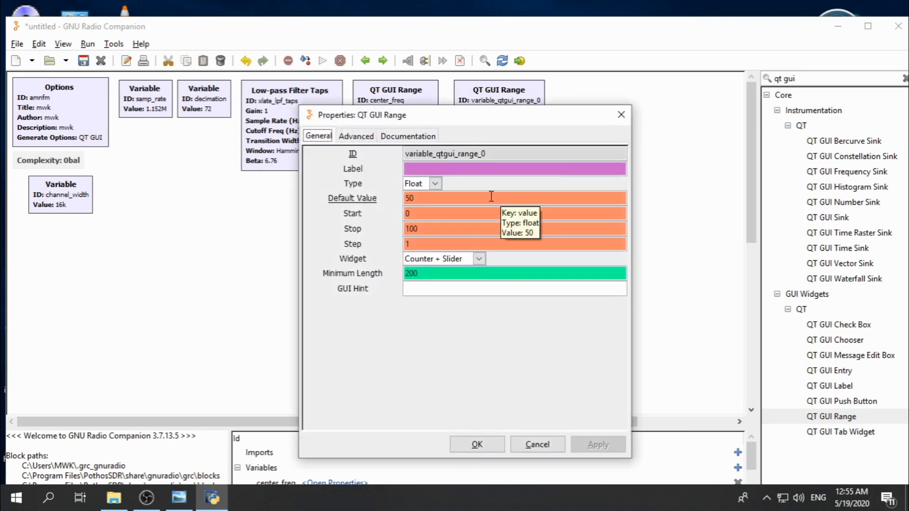
double_click(495, 156)
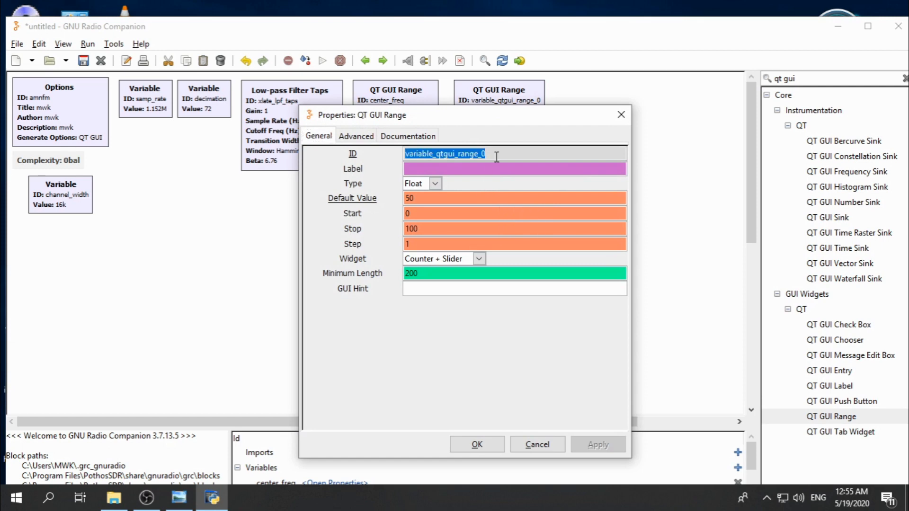
text(tune_)
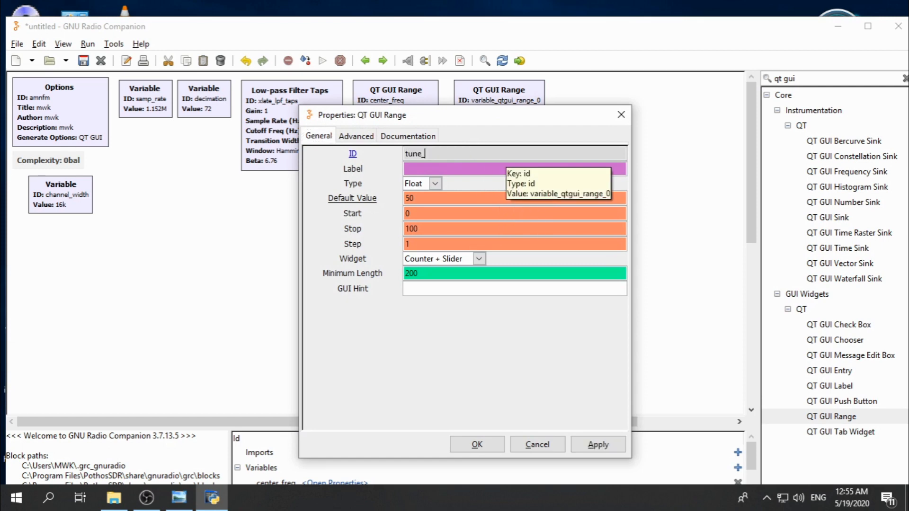
text(freq)
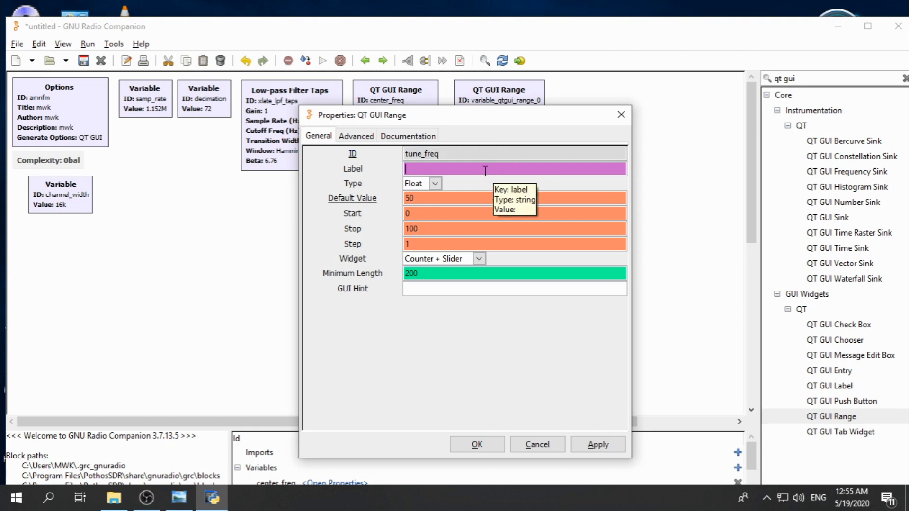
- Label the tune_freq range "Tune Freq (Khz)" and set its type to Int
click(486, 171)
text(Tun)
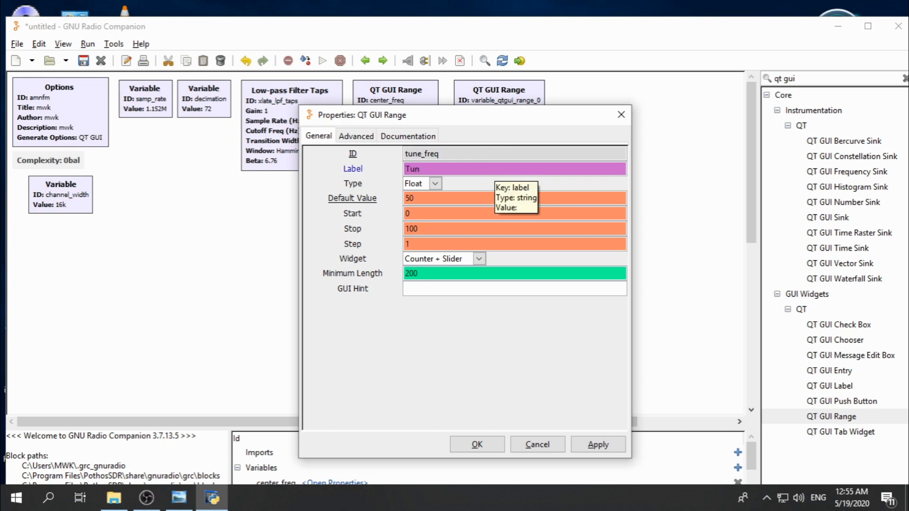
text(e F)
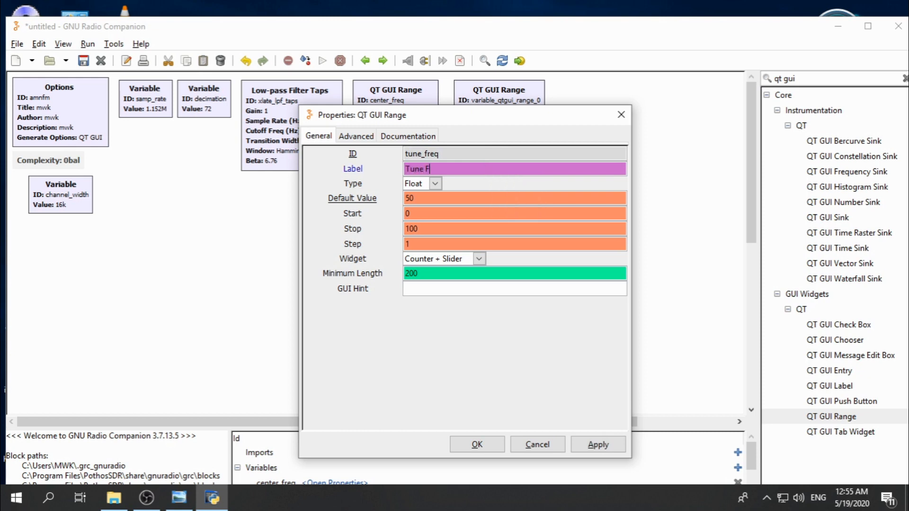
text(req)
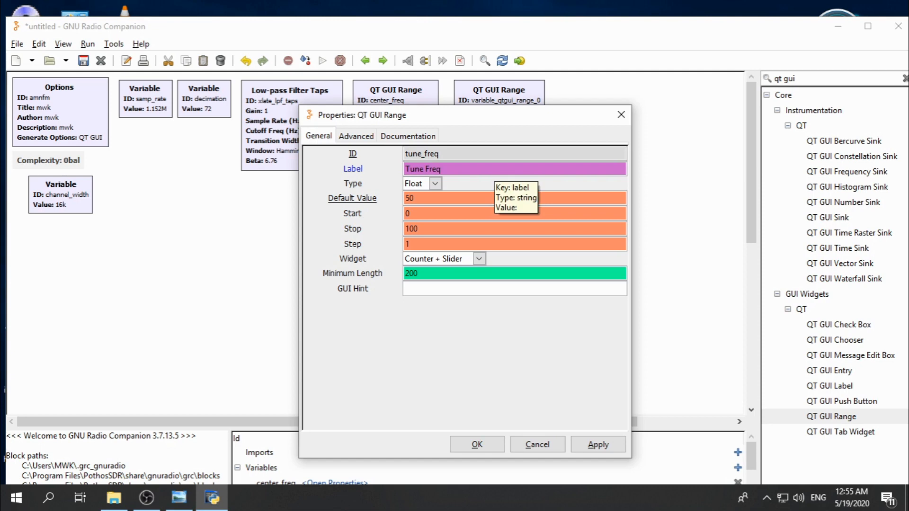
text((Khz))
key(Left)
key(Left)
key(Left)
key(Left)
key(Left)
click(435, 184)
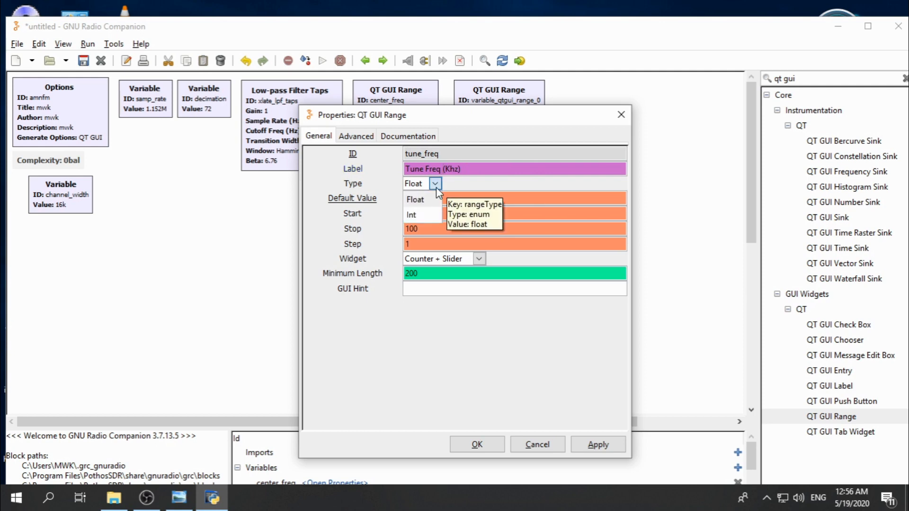
click(423, 214)
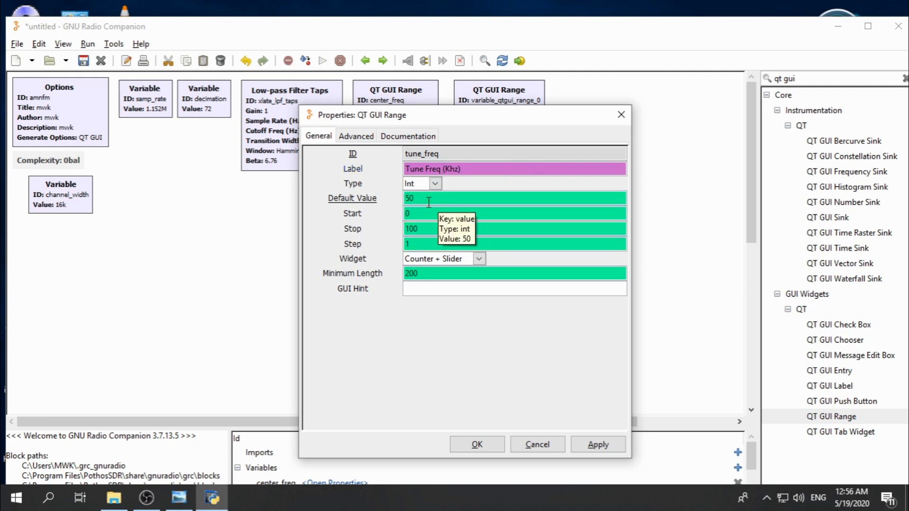
- Set the tune_freq range's default value to 475, start to -600, stop to 600 and step to 5
double_click(429, 202)
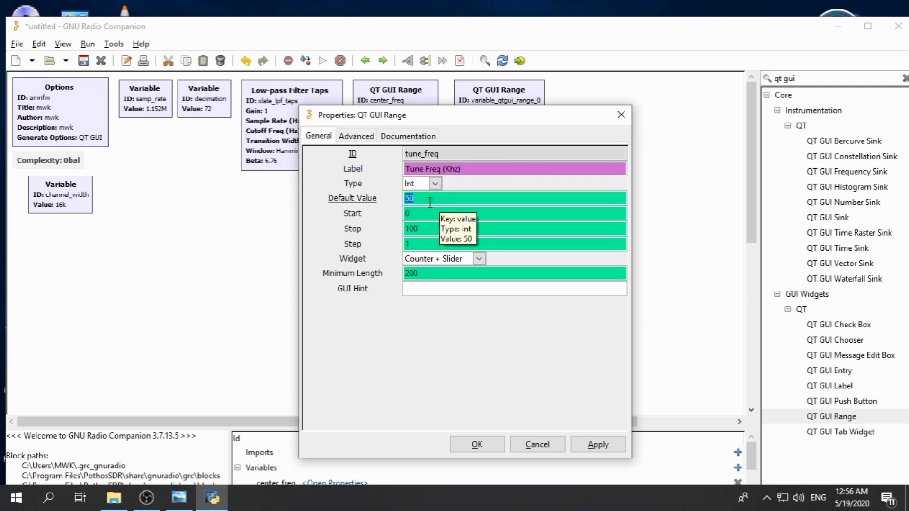
text(475)
double_click(426, 213)
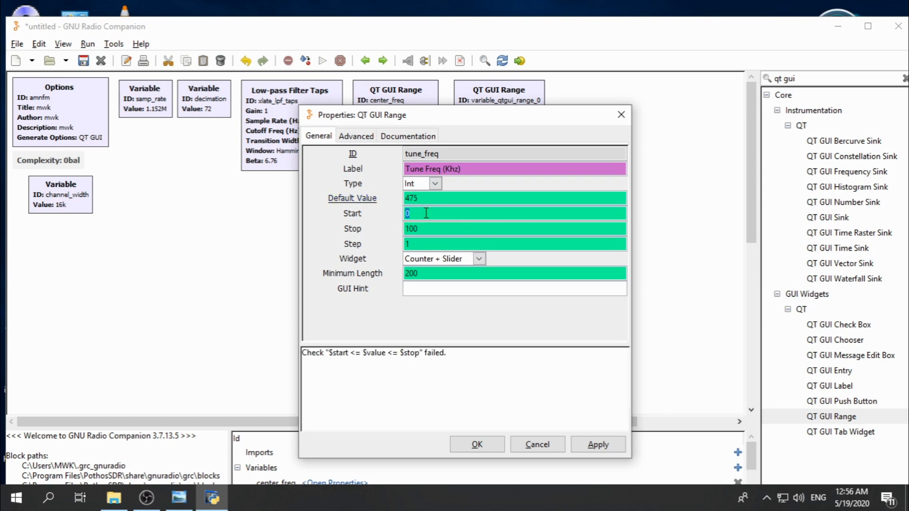
text(-600)
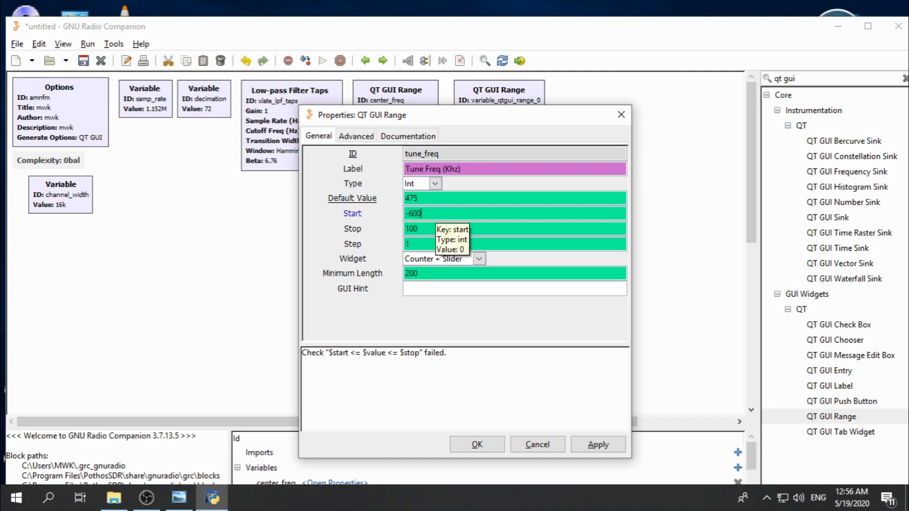
double_click(424, 228)
text(600)
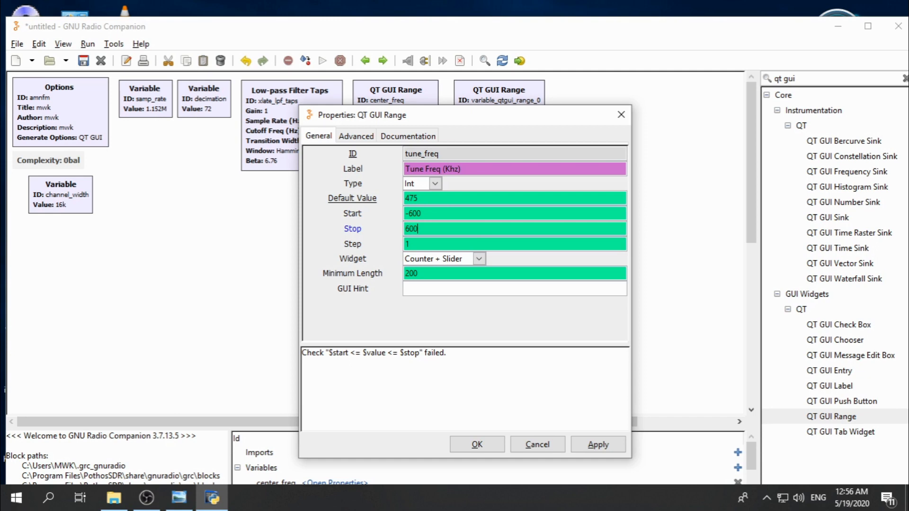
double_click(419, 244)
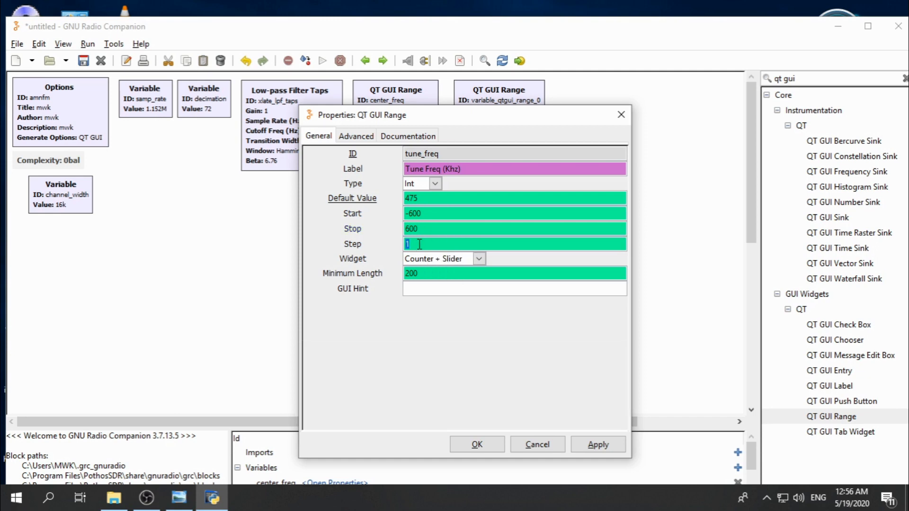
text(5)
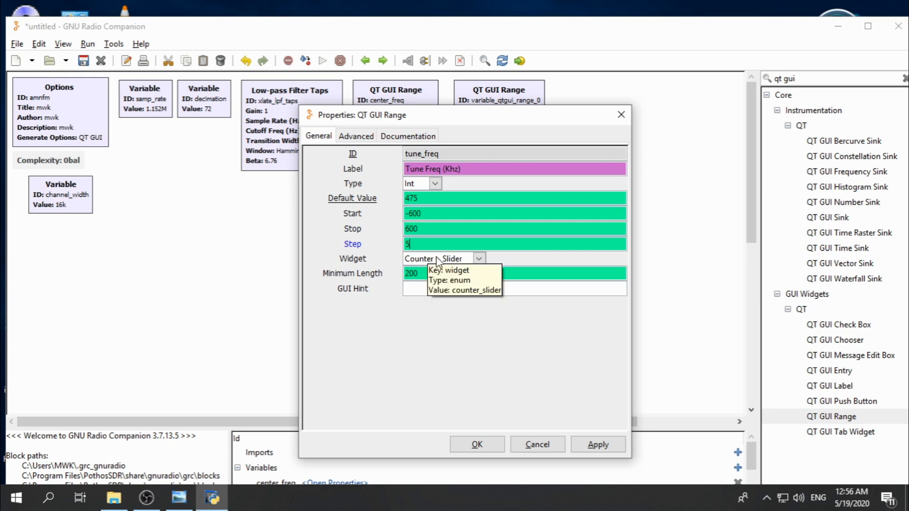
- Change the tune_freq range's widget to Counter with a minimum length of 10, and confirm its properties
click(431, 259)
click(428, 290)
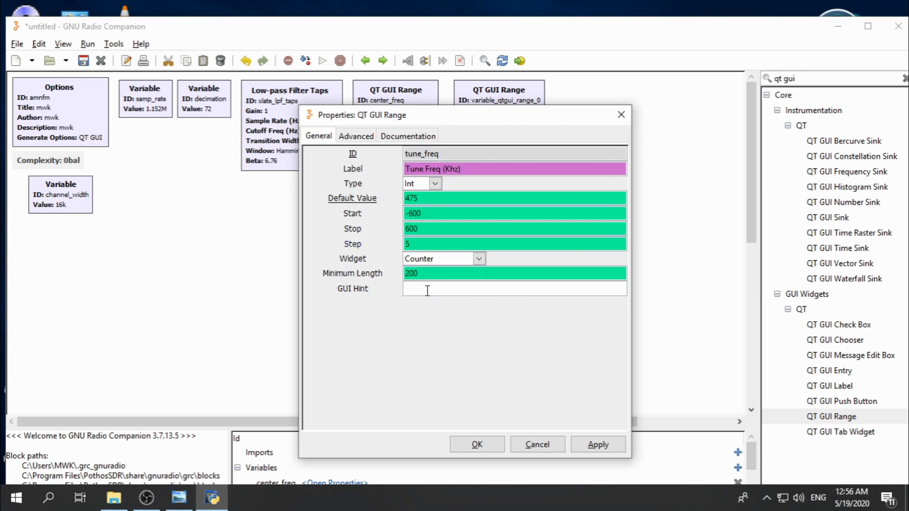
double_click(430, 274)
text(10)
click(478, 445)
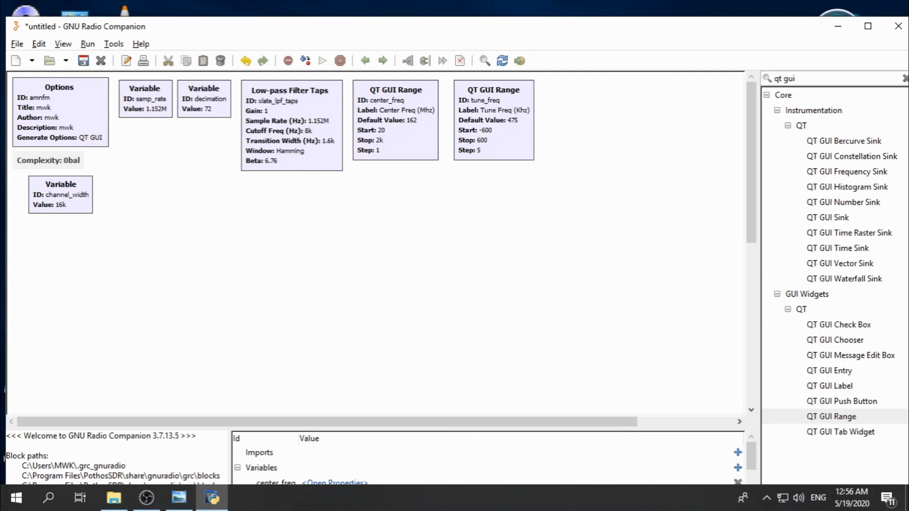
- Add a third QT GUI Range block beside the tune_freq range and set its ID to rf_gain
key(alt+Tab)
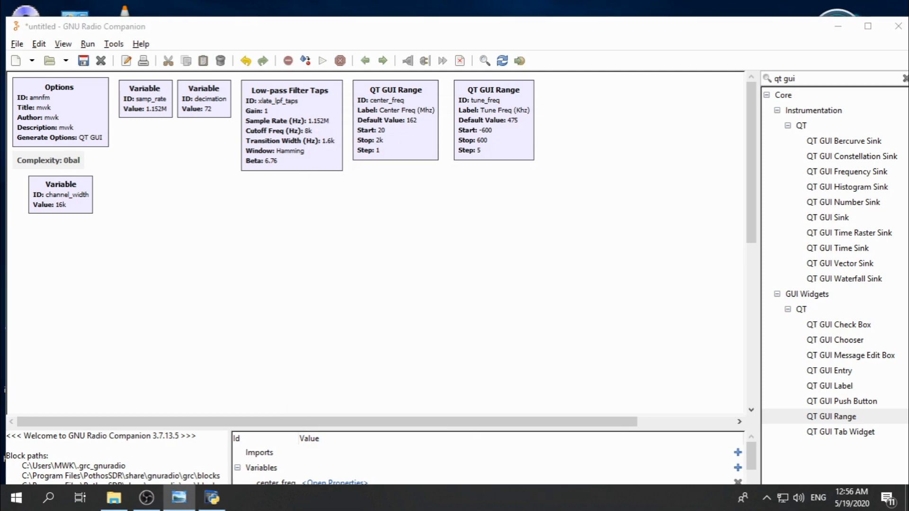
double_click(839, 420)
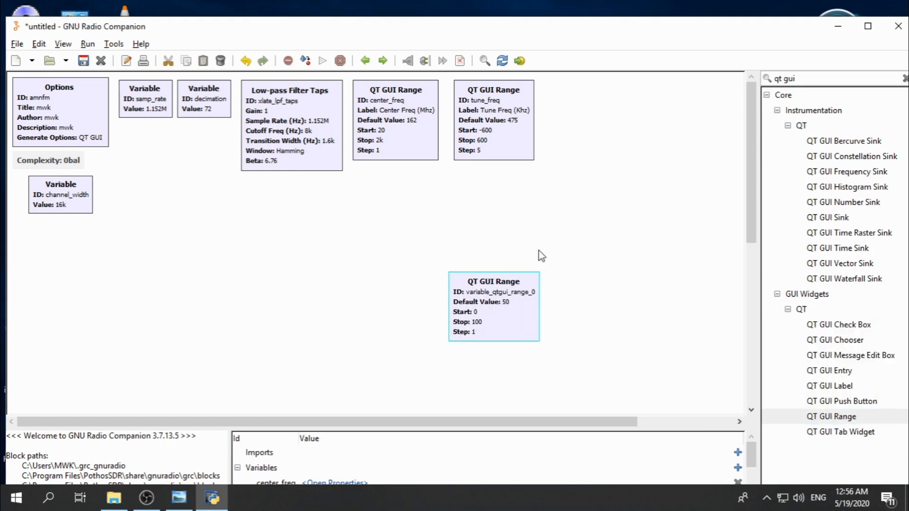
drag(493, 295, 599, 109)
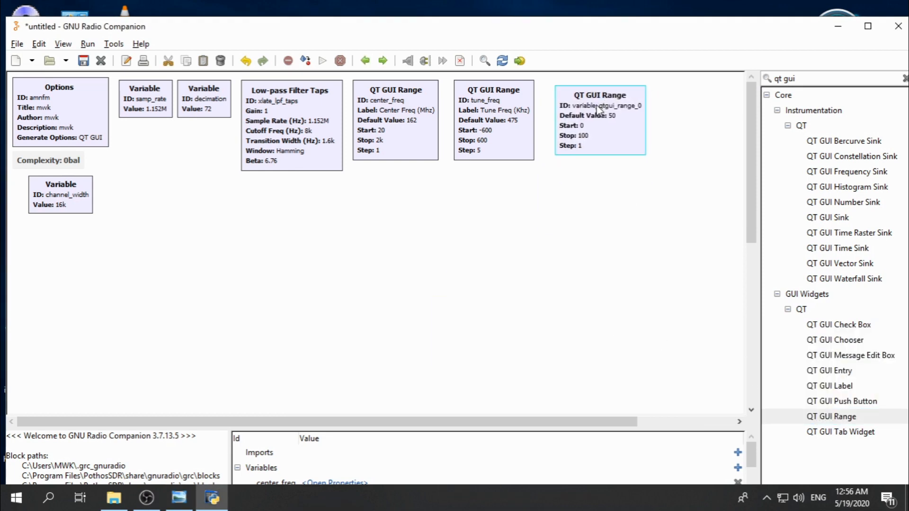
double_click(599, 109)
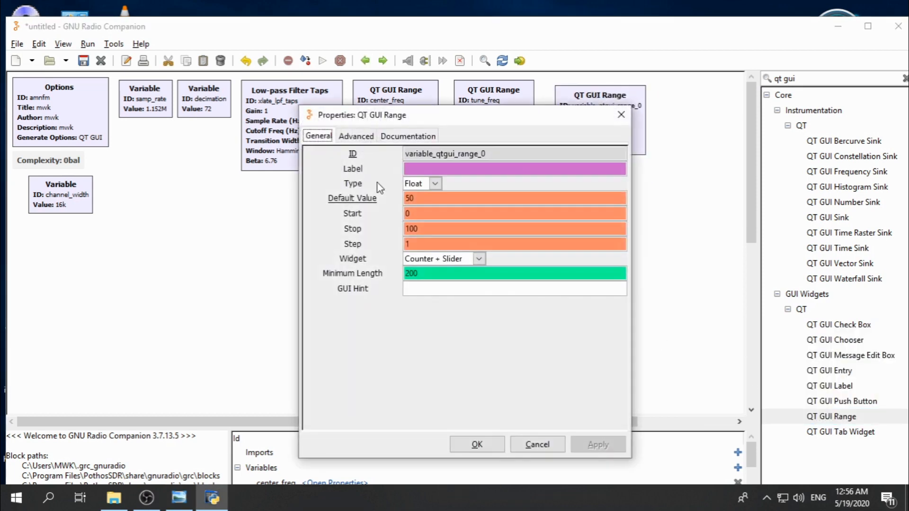
double_click(502, 154)
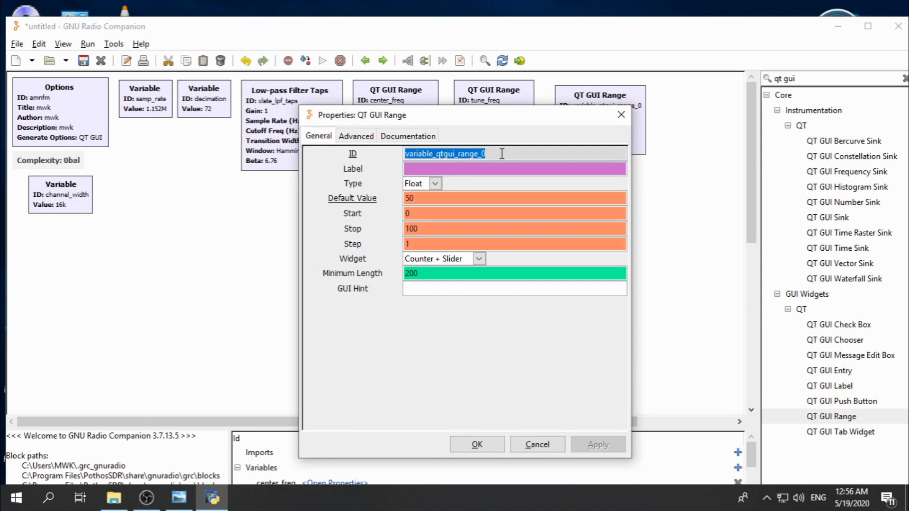
text(rf)
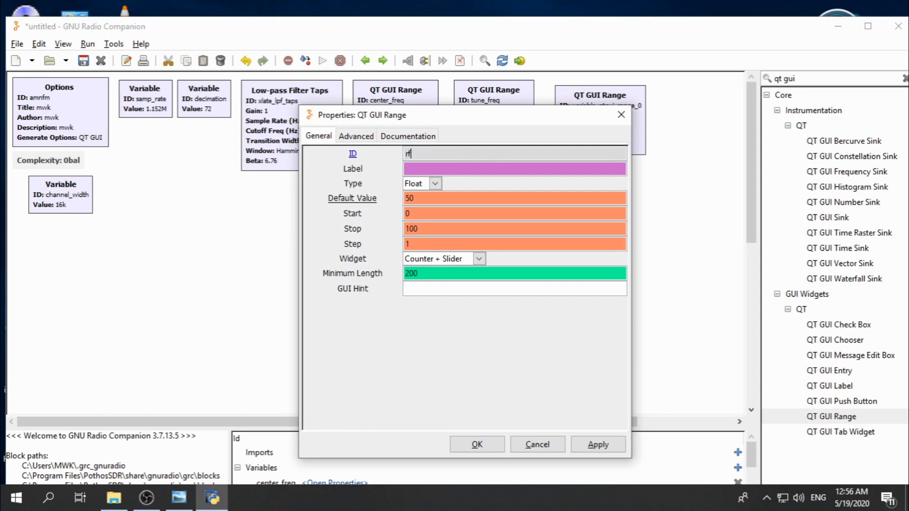
text(_gain)
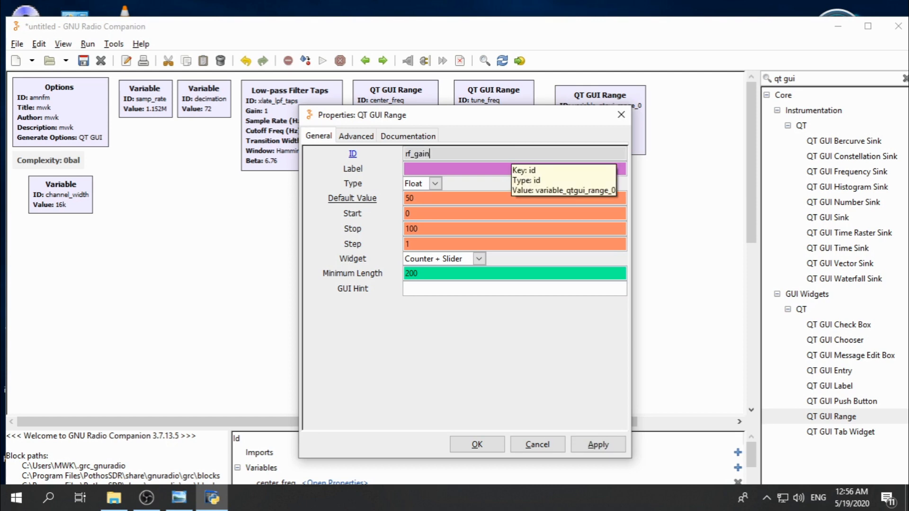
- Label the rf_gain range "RF Gain" and choose Float as its type
click(474, 168)
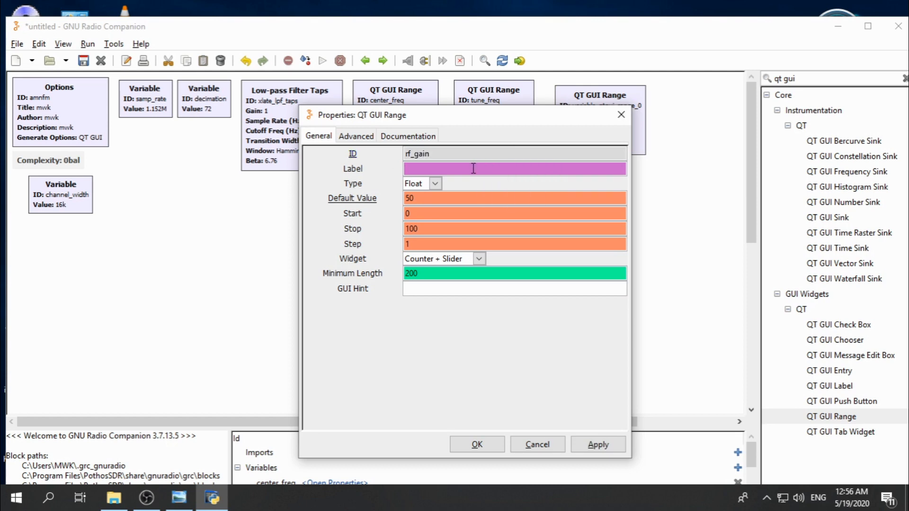
text(RF Gain)
click(434, 187)
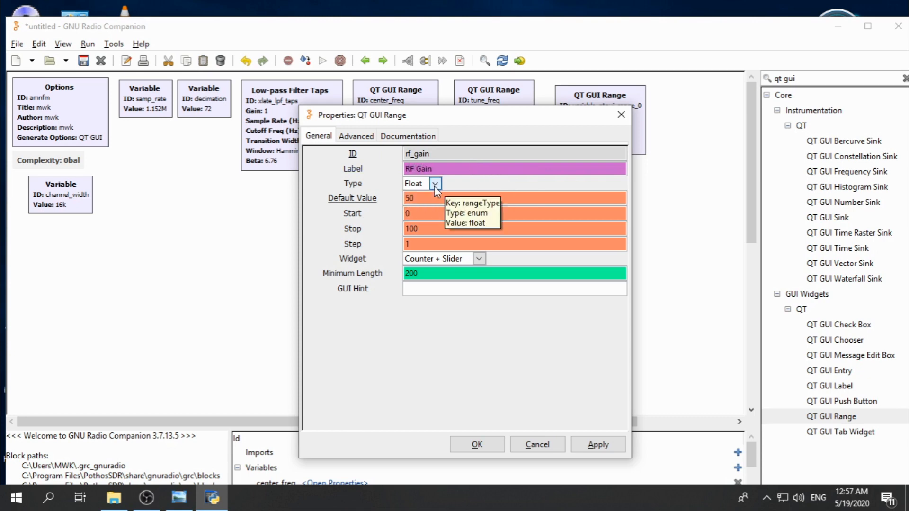
click(435, 195)
- Set the rf_gain range's default value to 10 and its stop value to 50
double_click(434, 195)
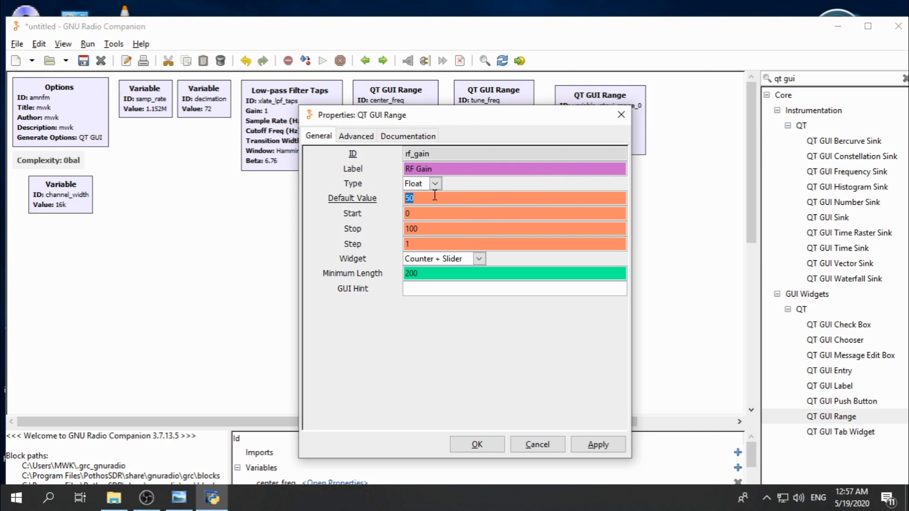
text(10)
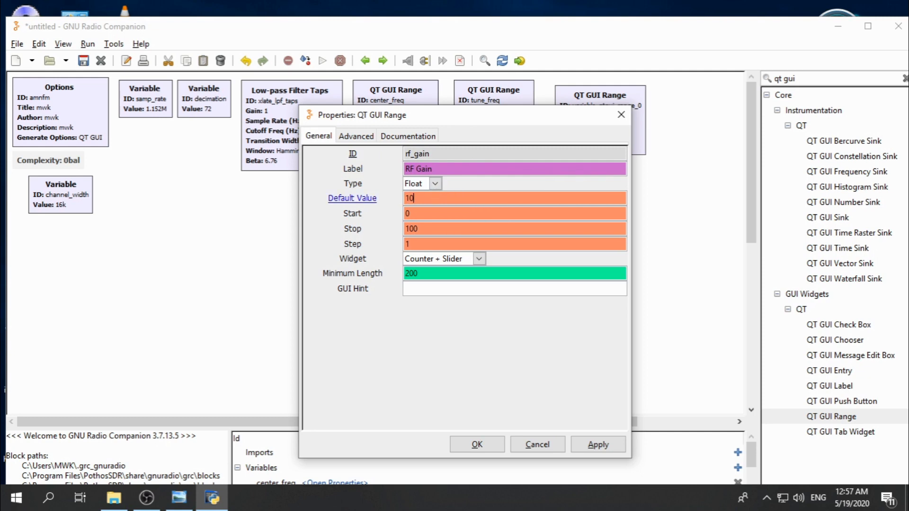
double_click(428, 231)
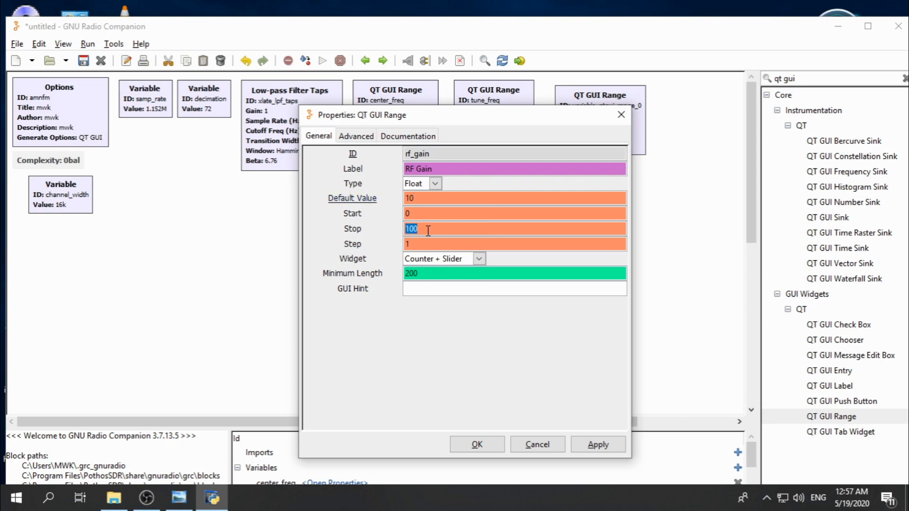
text(50)
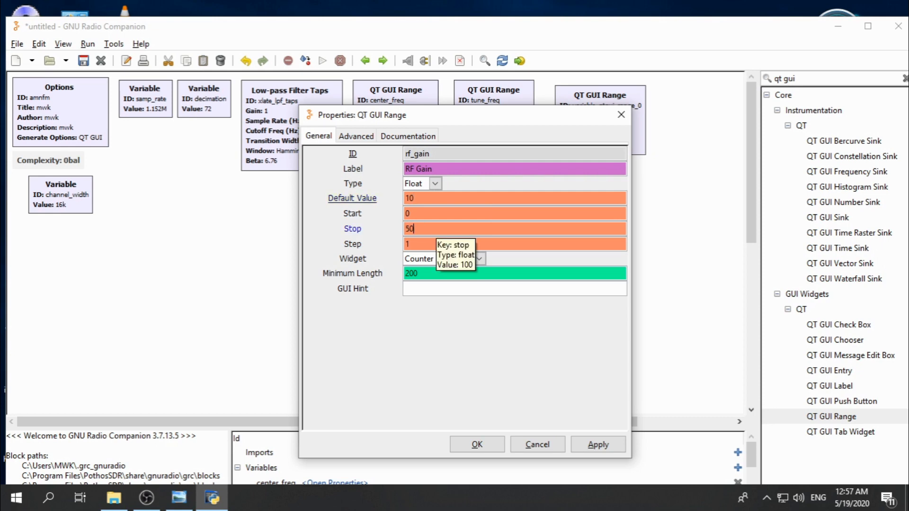
- Change the rf_gain range's widget to Counter with a minimum length of 10, and confirm its properties
click(461, 260)
click(438, 291)
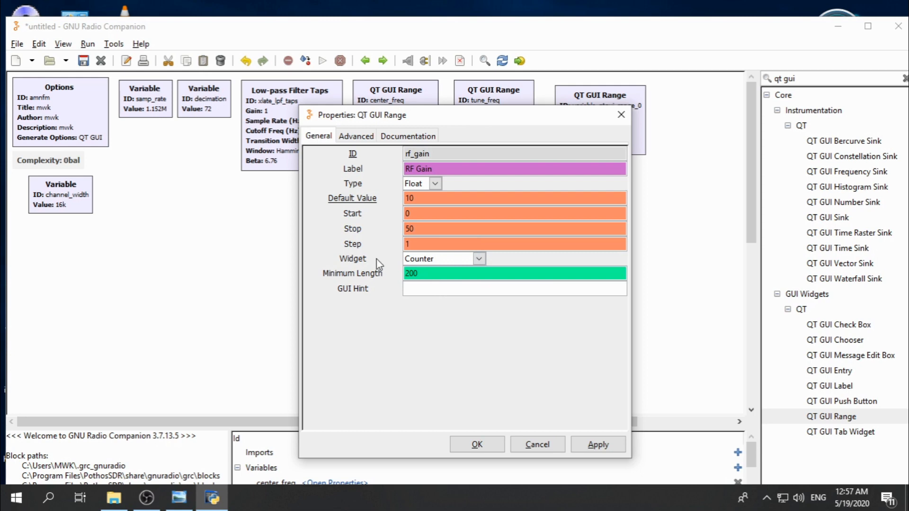
double_click(424, 273)
text(10)
click(475, 444)
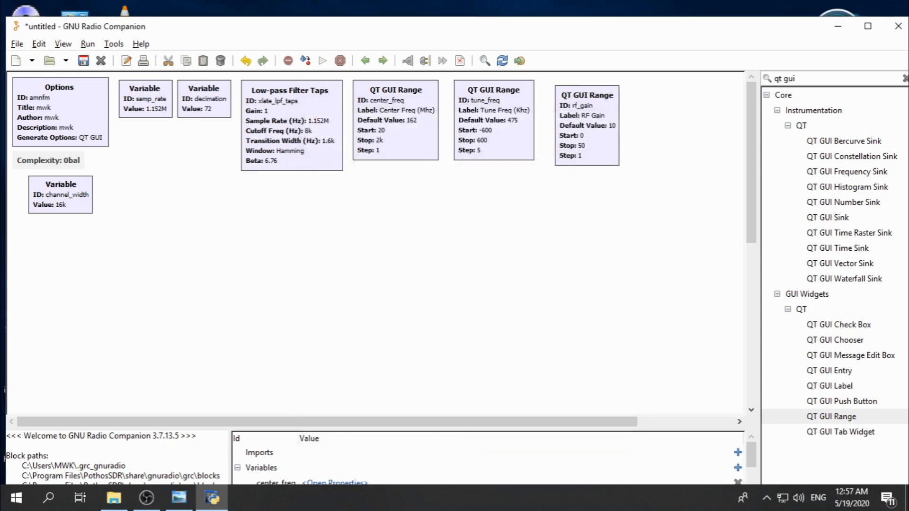
- Add a fourth QT GUI Range block beside the rf_gain range, with the ID squelch and the label "Squelch"
key(alt+Tab)
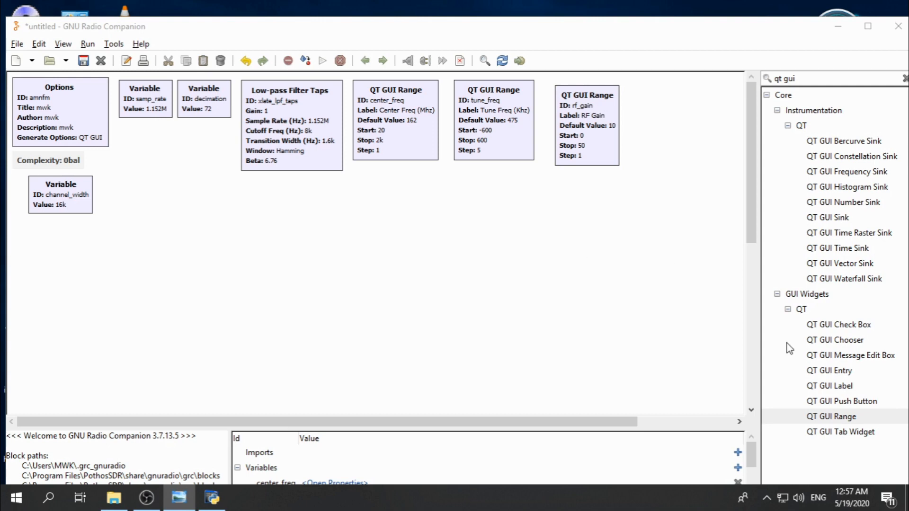
double_click(861, 419)
drag(378, 312, 682, 139)
double_click(666, 118)
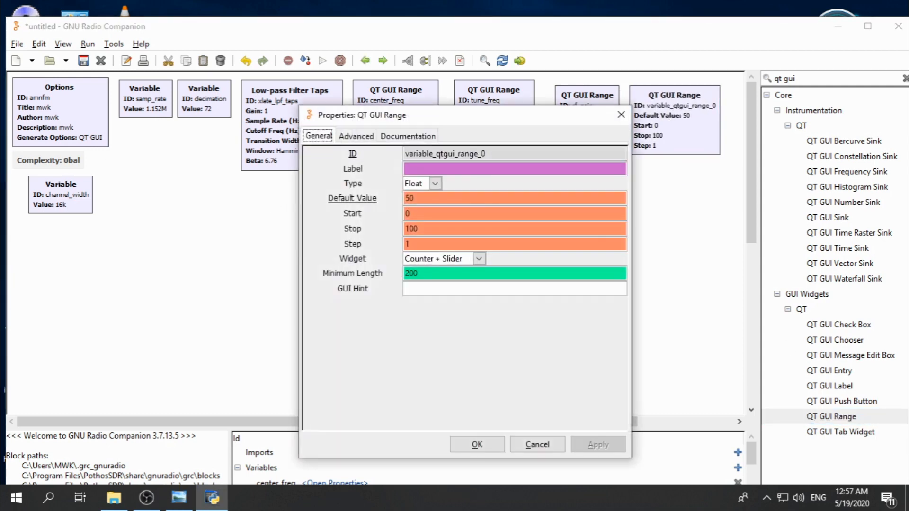
double_click(500, 157)
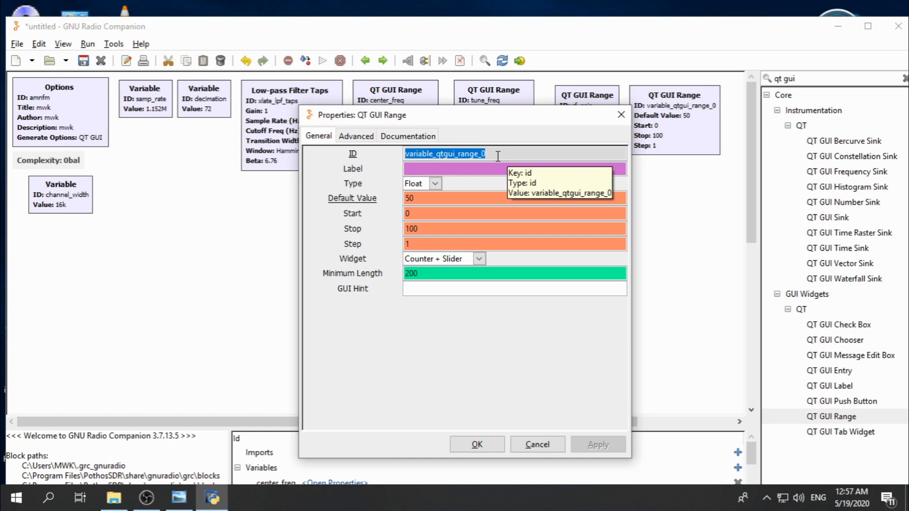
text(squ)
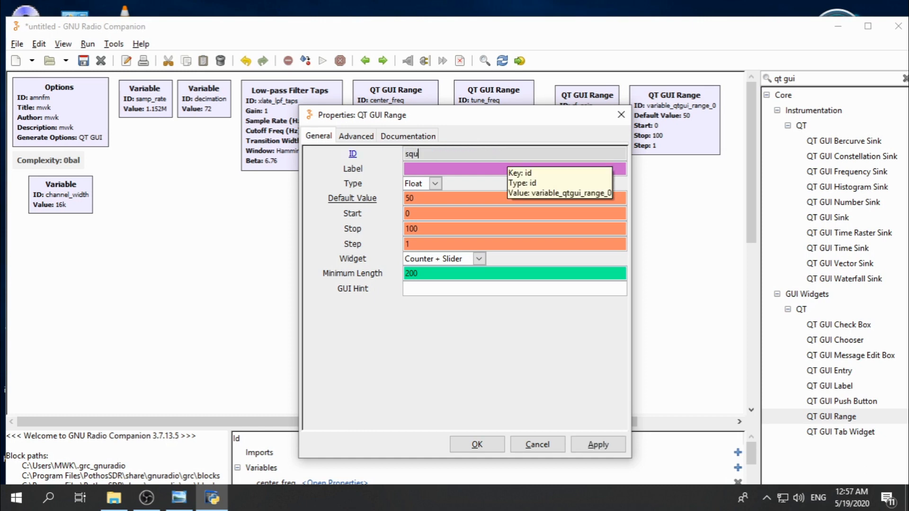
text(elch)
click(492, 167)
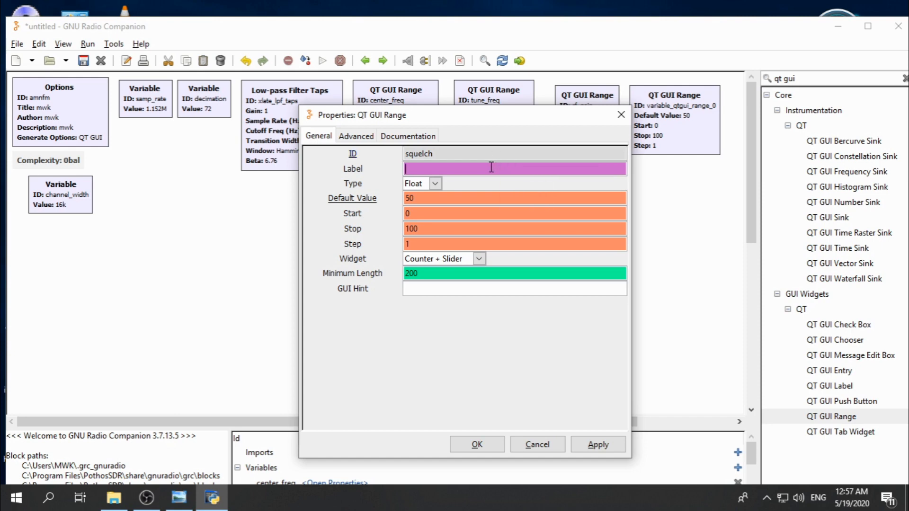
text(Squ)
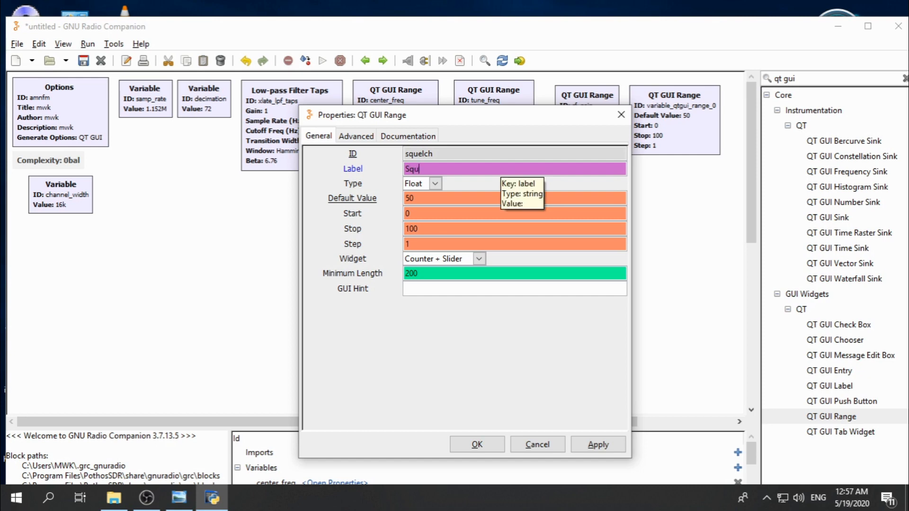
text(elch)
- Set the squelch range's default value to -55, its start to -100 and its stop to 0
double_click(431, 201)
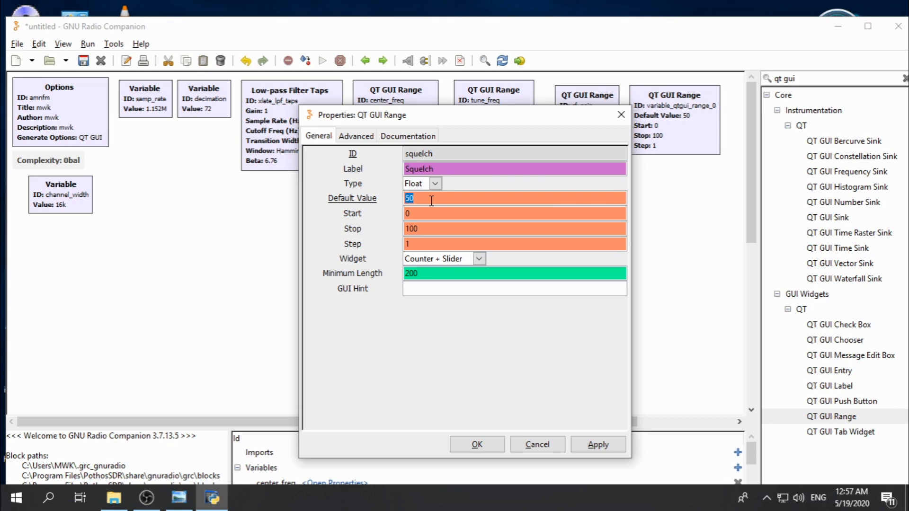
text(-55)
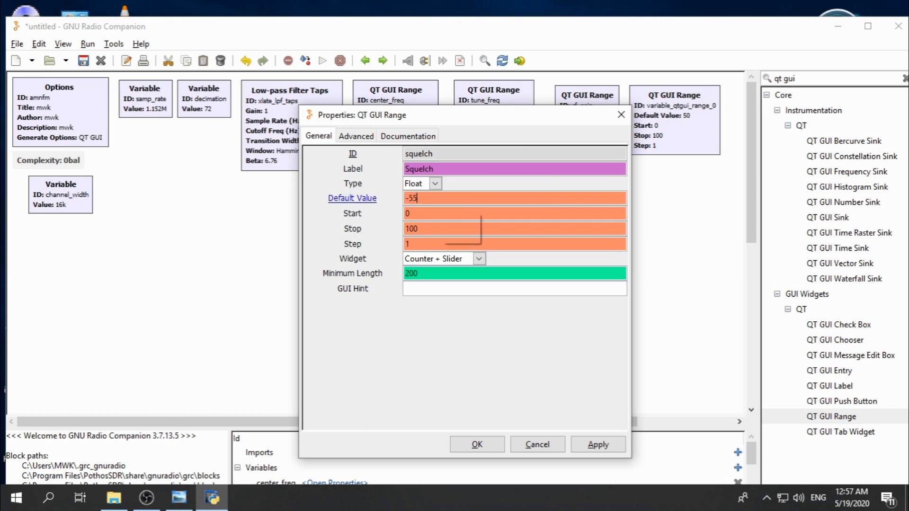
double_click(428, 211)
text(-100)
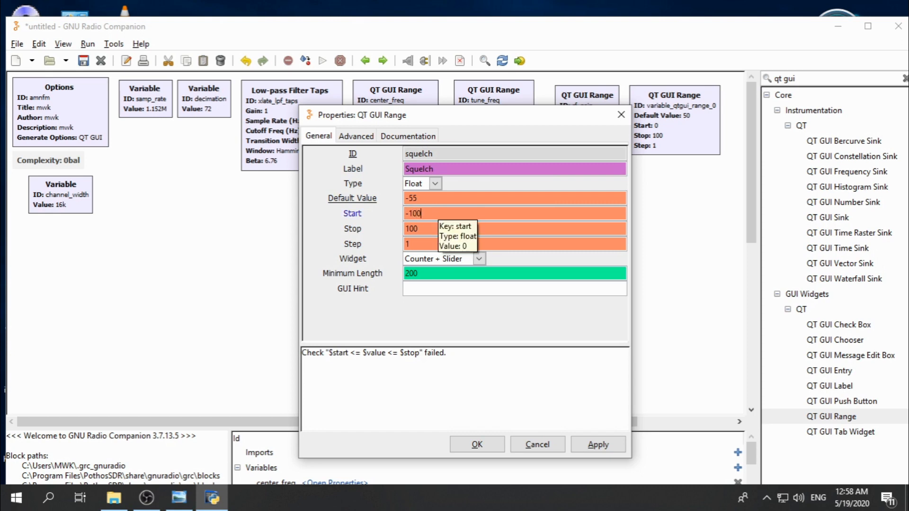
double_click(412, 229)
text(0)
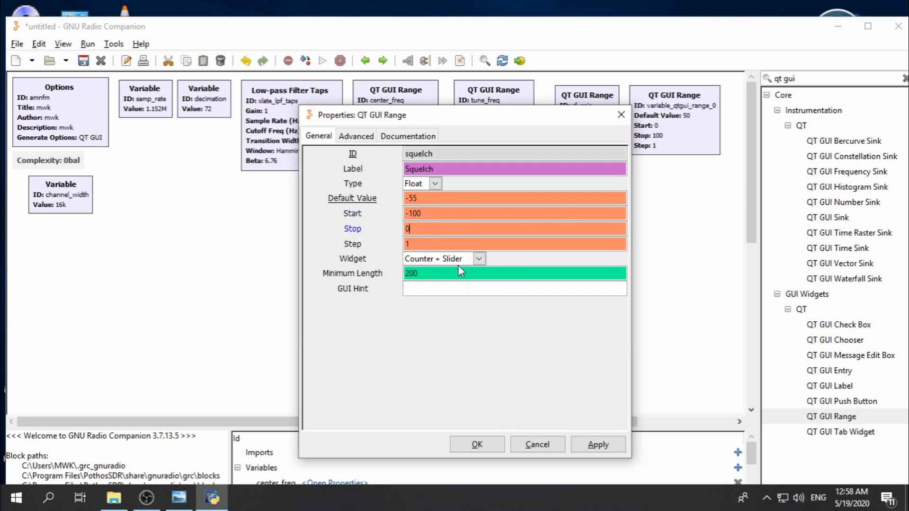
- Change the squelch range's widget to Counter with a minimum length of 10, and confirm its properties
click(479, 259)
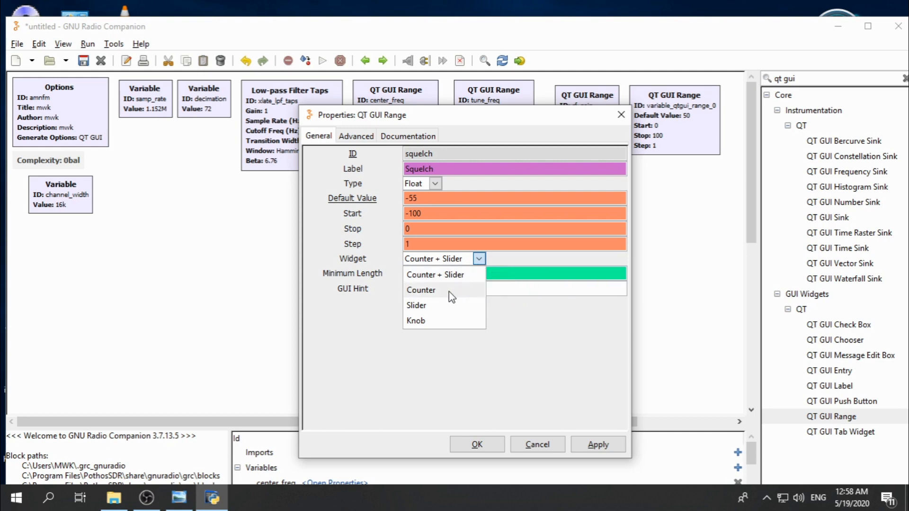
click(432, 290)
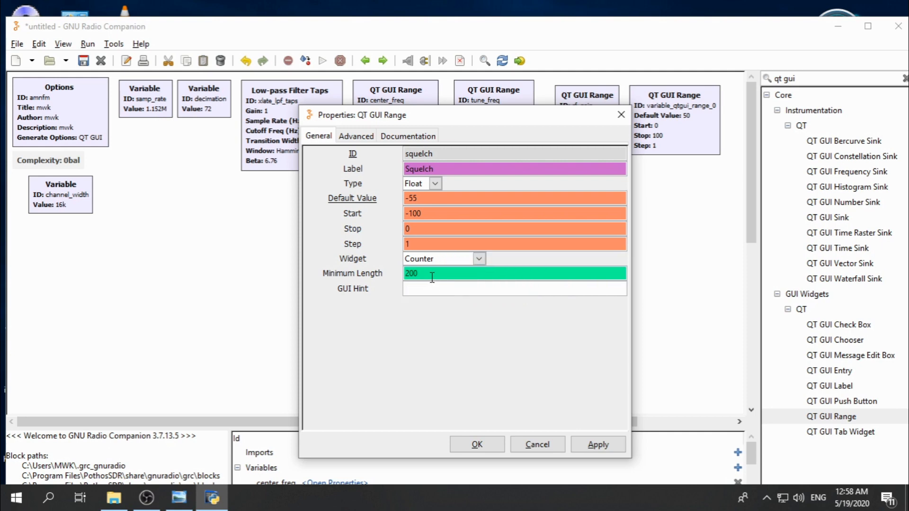
double_click(433, 274)
text(10)
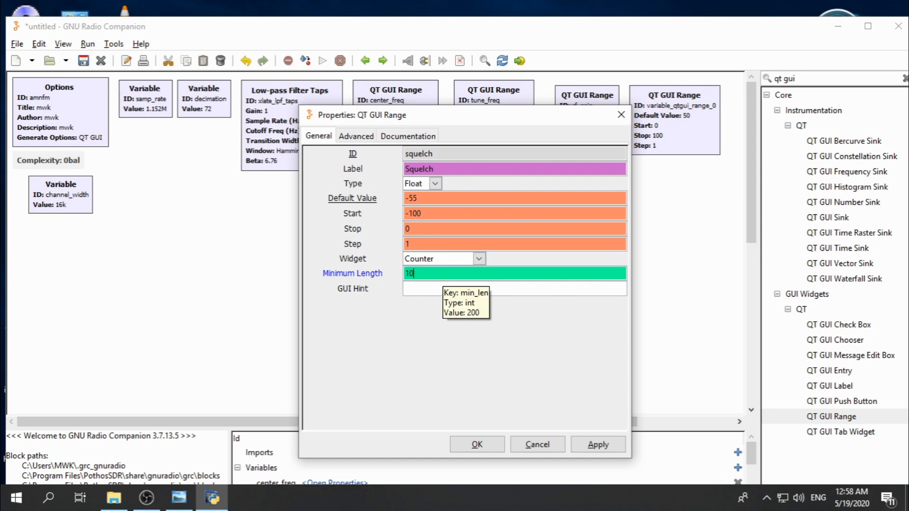
click(476, 446)
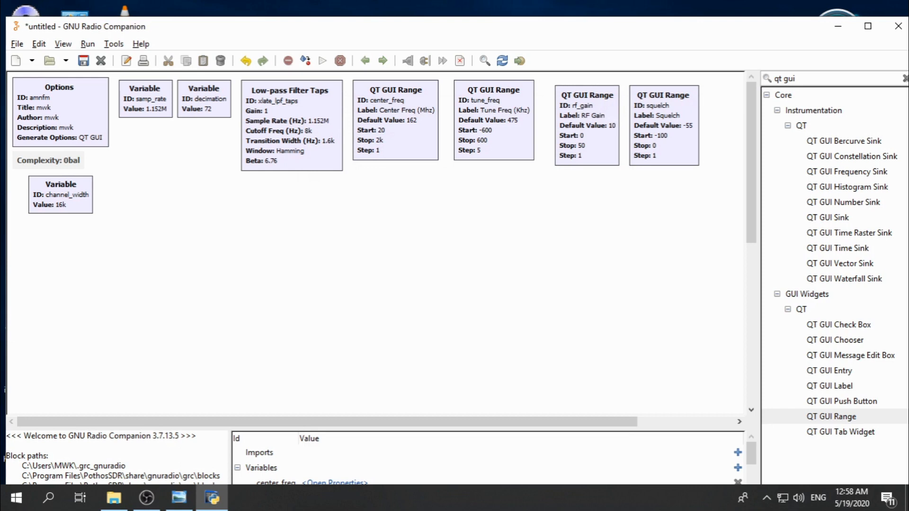
- Add a fifth QT GUI Range block beside the squelch range, with the ID volume and the label "Volume"
key(alt+Tab)
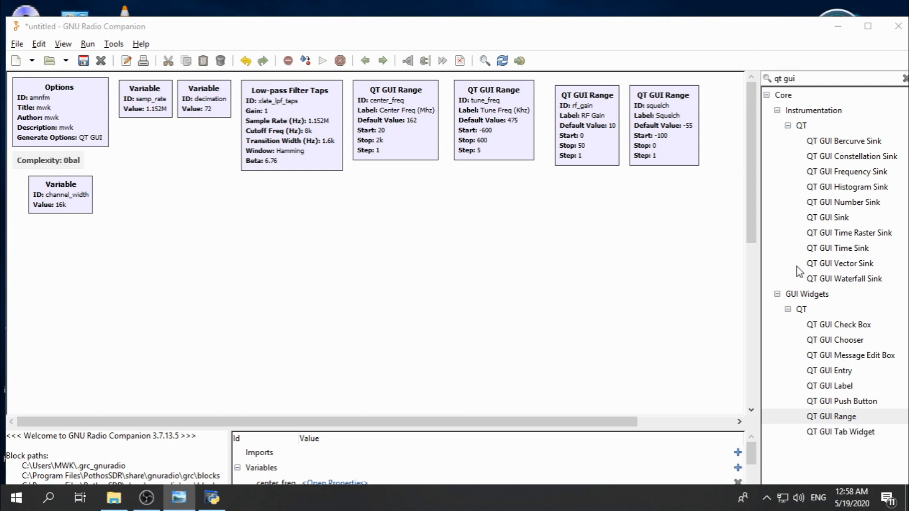
double_click(834, 416)
drag(517, 422, 601, 421)
drag(359, 332, 648, 108)
double_click(654, 113)
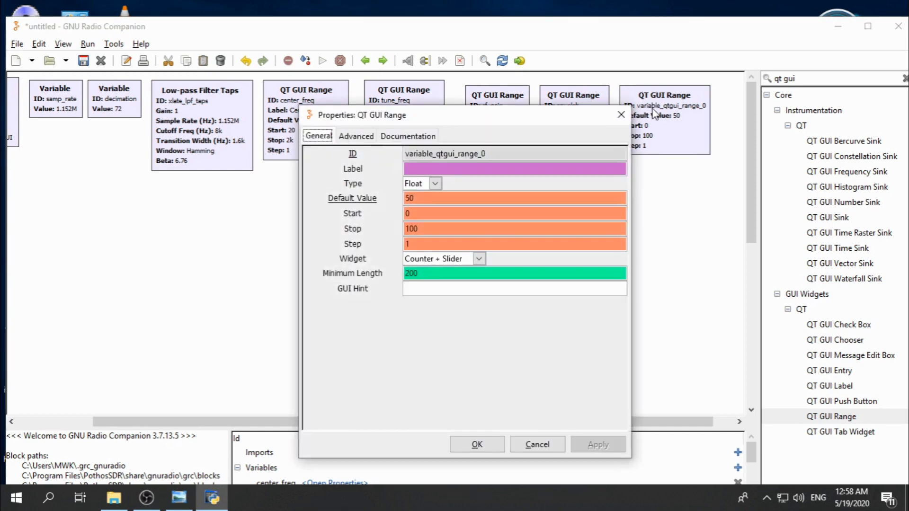
double_click(492, 155)
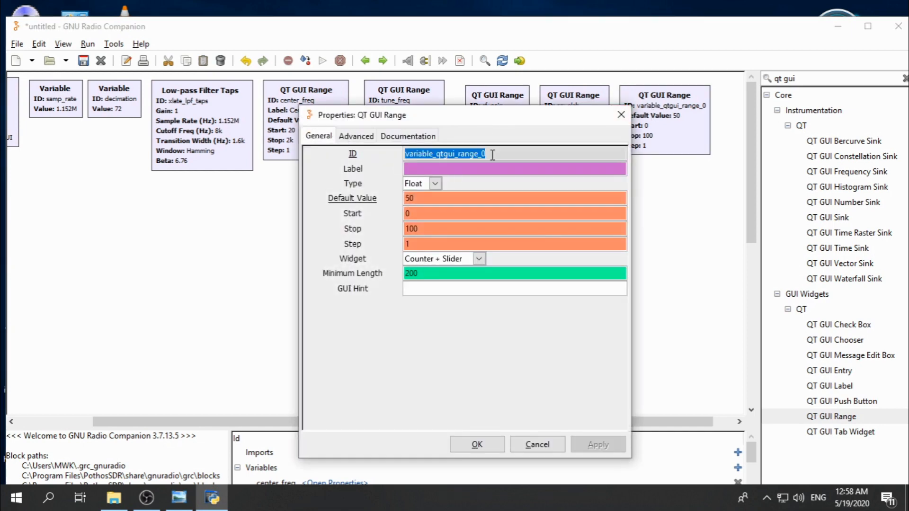
text(volume)
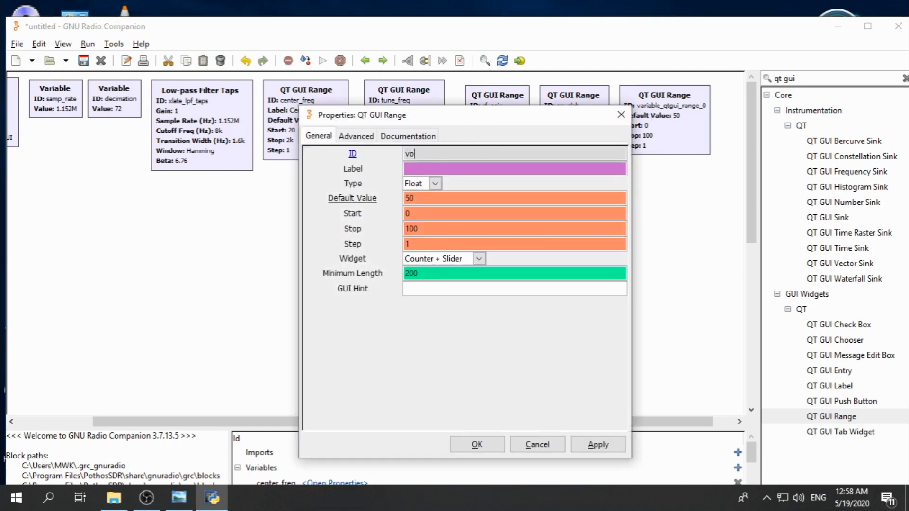
click(508, 167)
text(Volume)
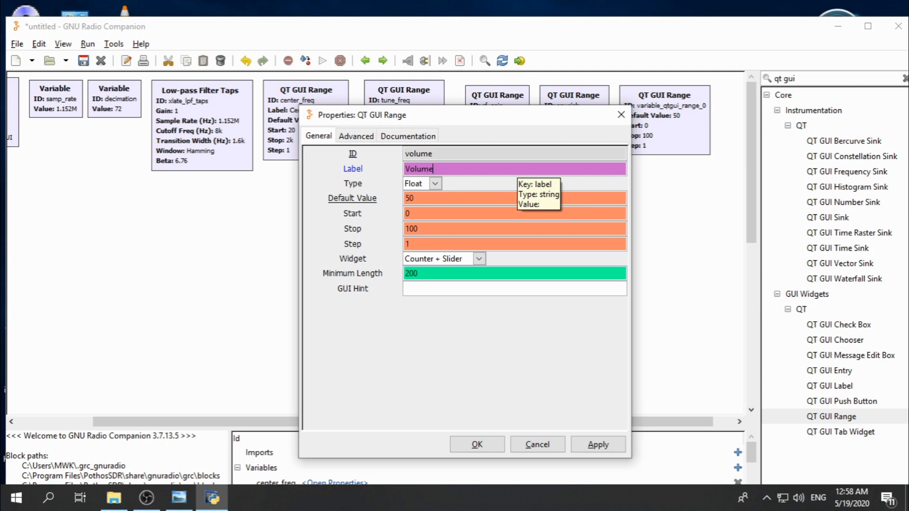
- Set the volume range's default value to 25
click(427, 199)
key(BackSpace)
key(BackSpace)
text(25)
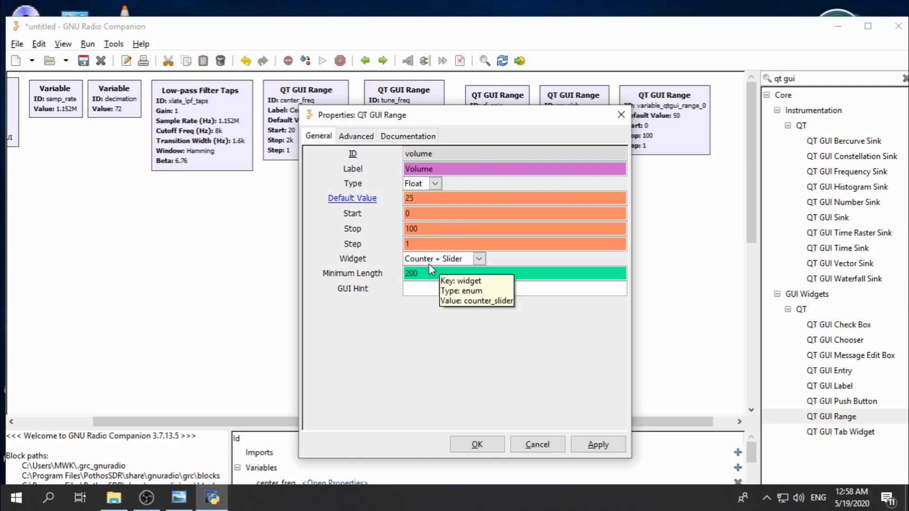
- Change the volume range's widget to Counter with a minimum length of 10, and confirm its properties
click(456, 261)
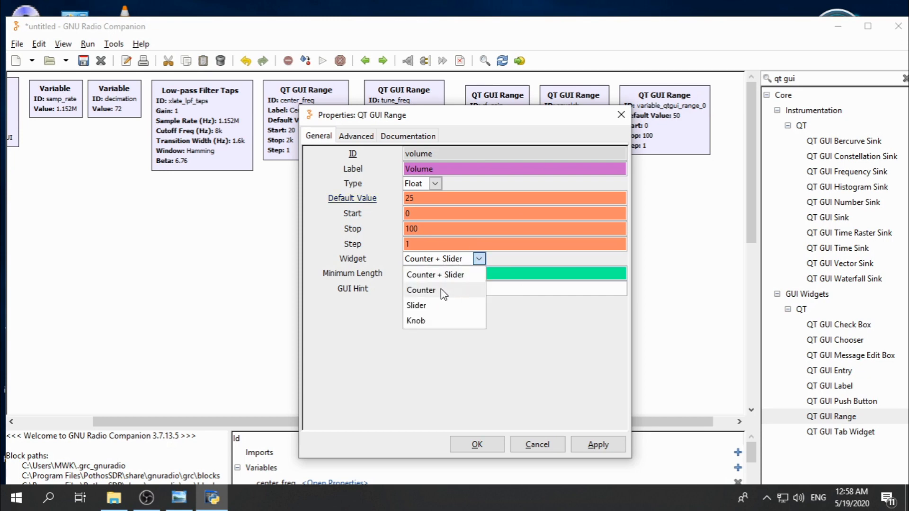
click(444, 293)
double_click(423, 274)
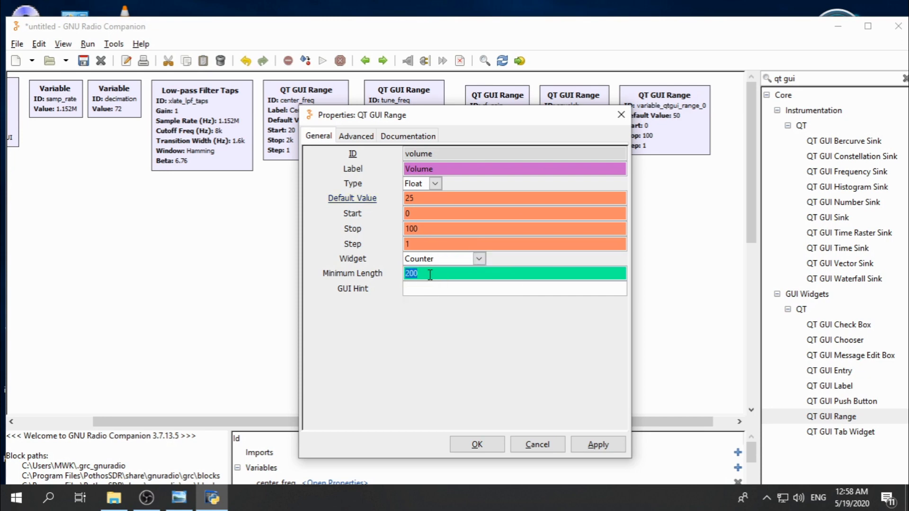
text(10)
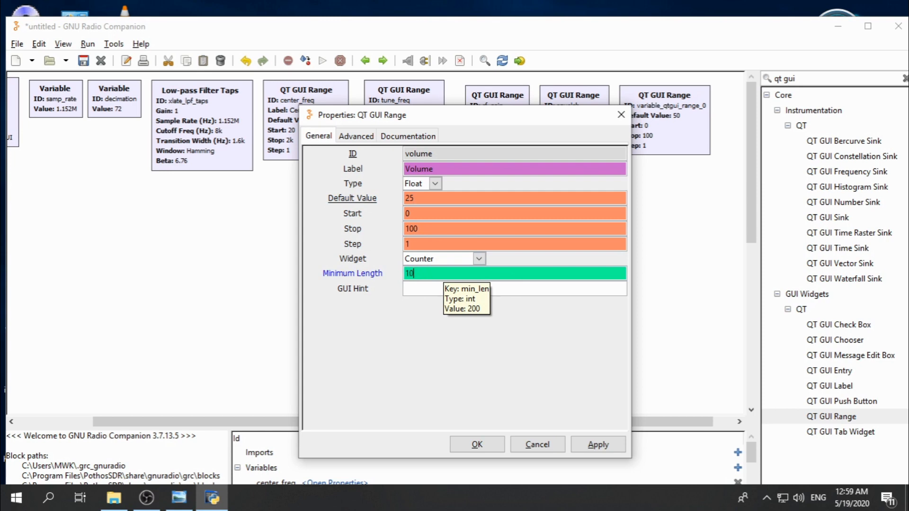
click(471, 444)
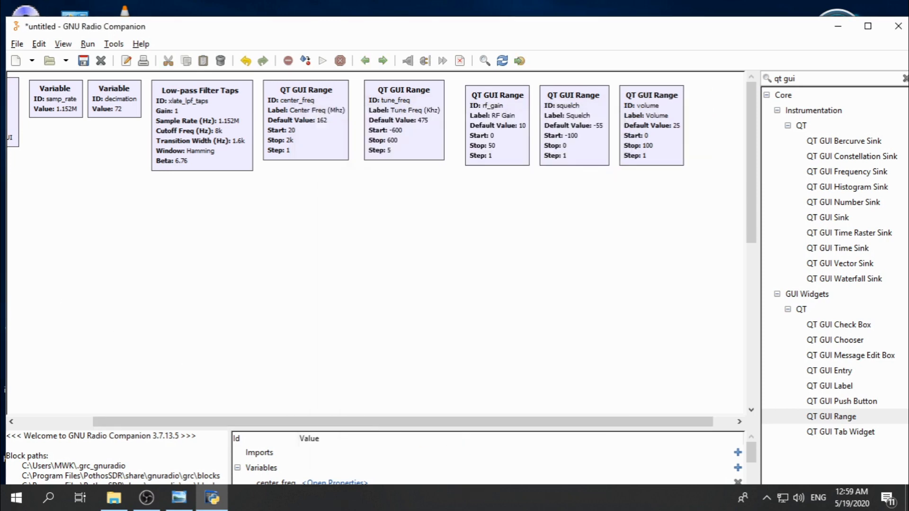
- Search the block library for "qt gui ch", place a QT GUI Chooser below the volume range and open its properties
key(alt+Tab)
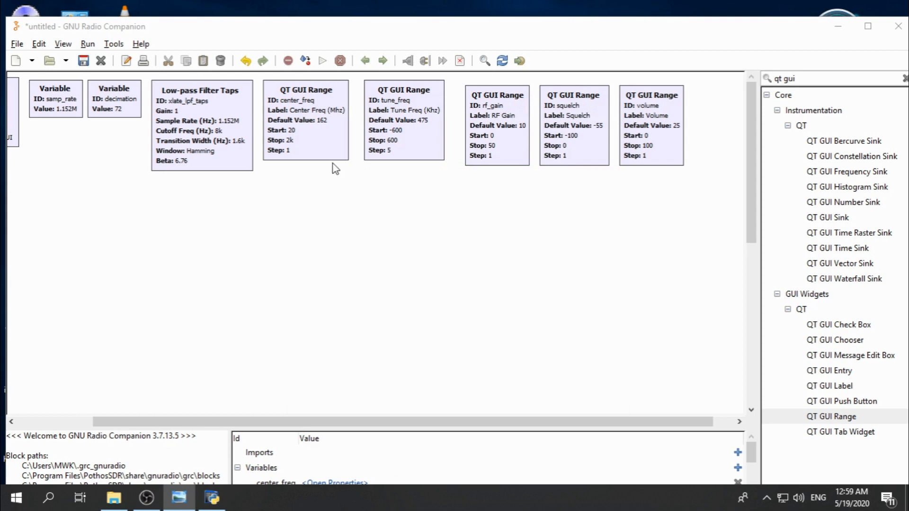
click(825, 81)
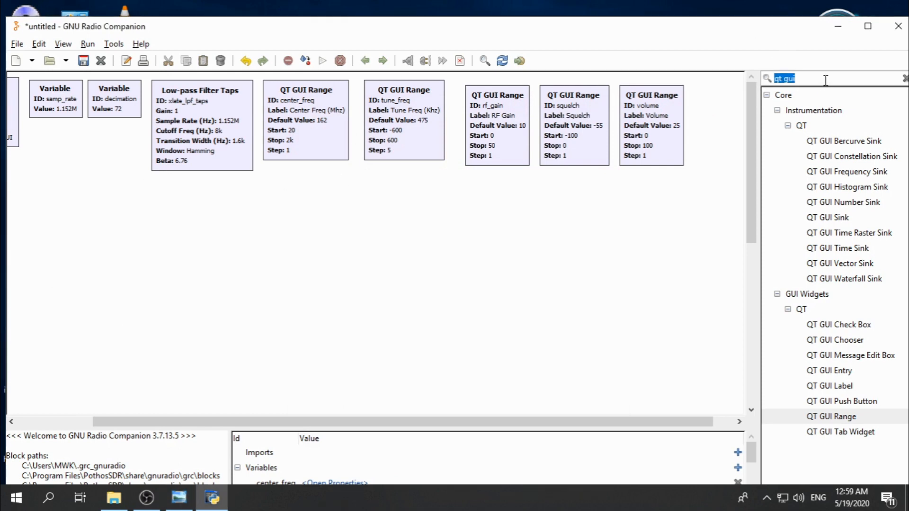
text(qt)
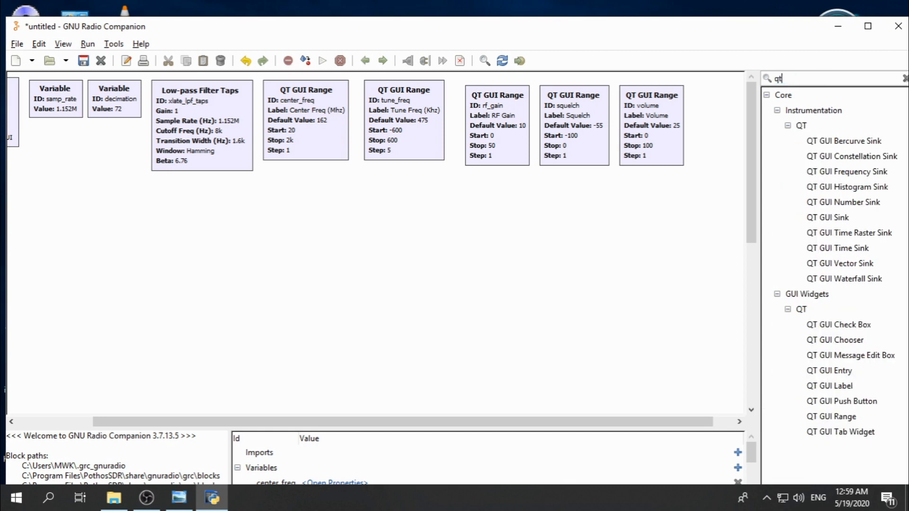
text( gui ch)
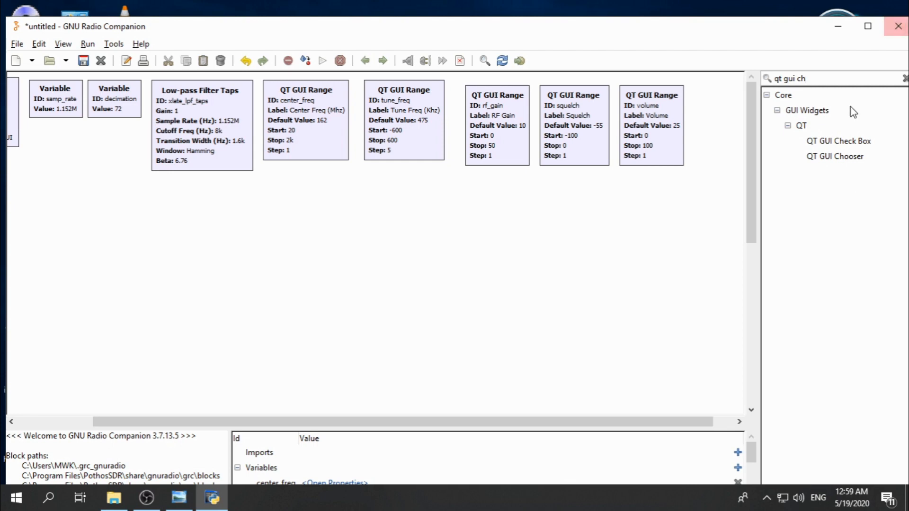
double_click(841, 156)
drag(438, 225, 669, 235)
double_click(670, 233)
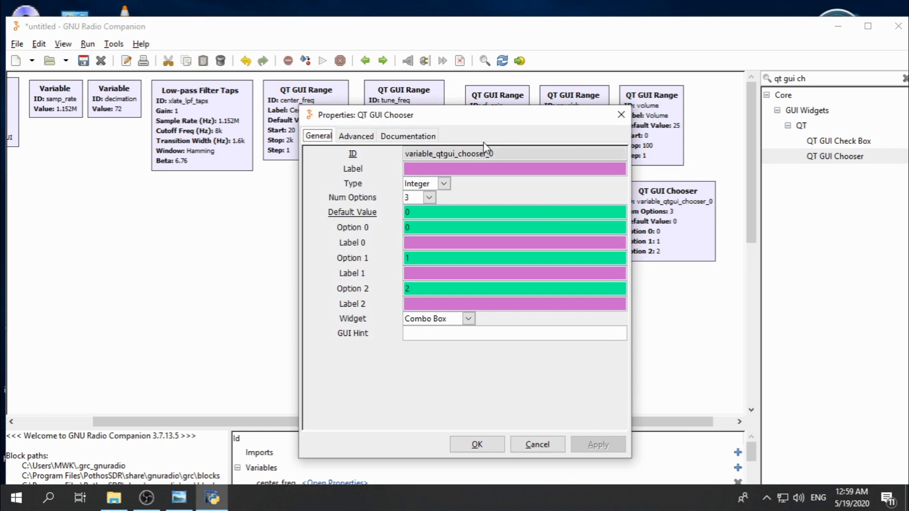
- Set the chooser's ID to mode, its label to "Mode" and its number of options to 2
double_click(506, 154)
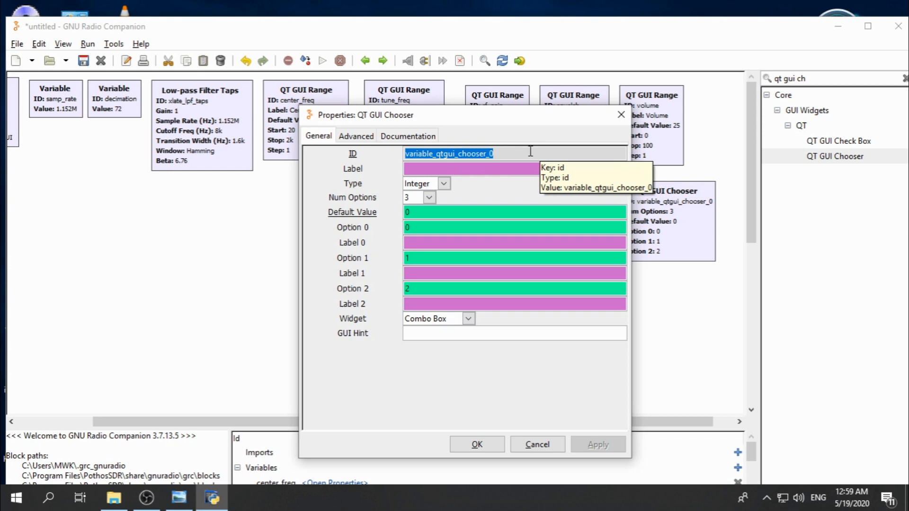
text(mode)
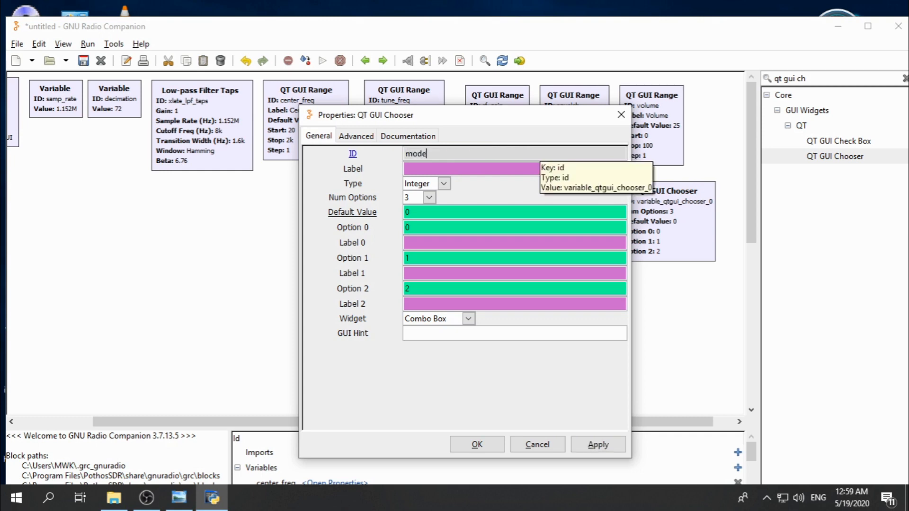
click(526, 168)
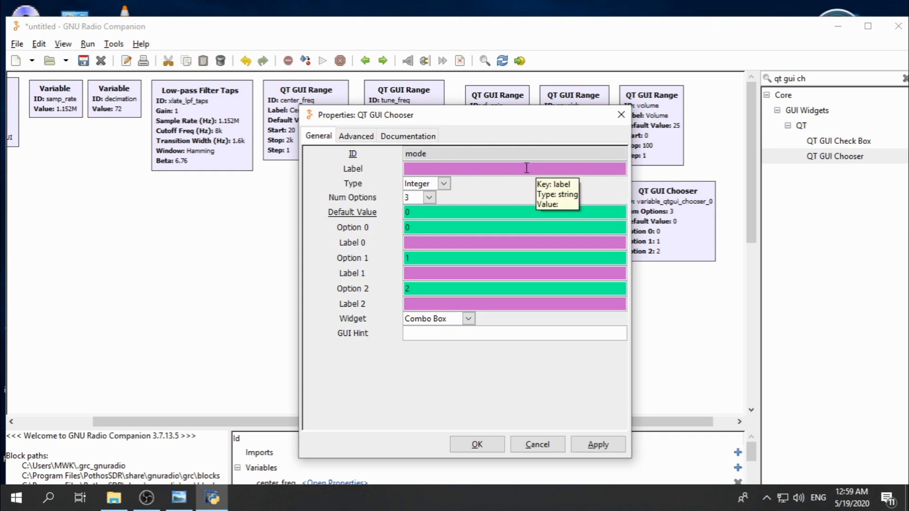
text(Mode)
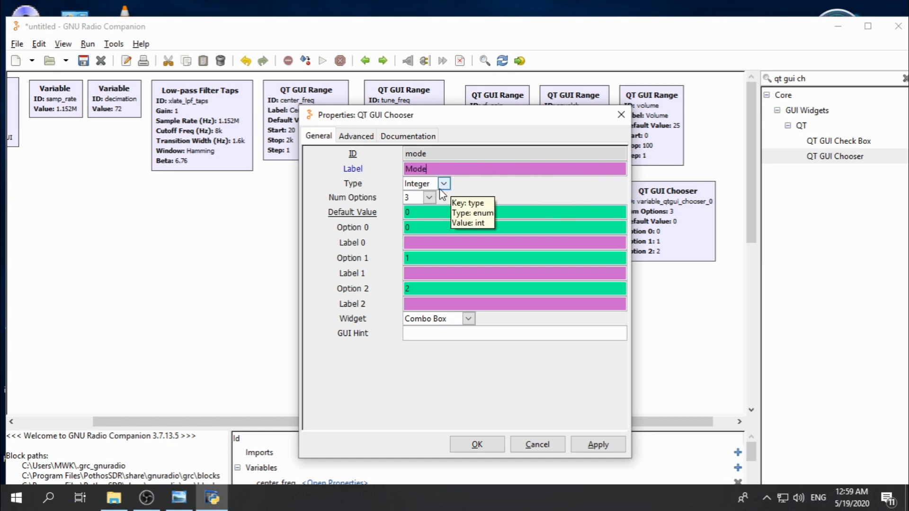
click(419, 198)
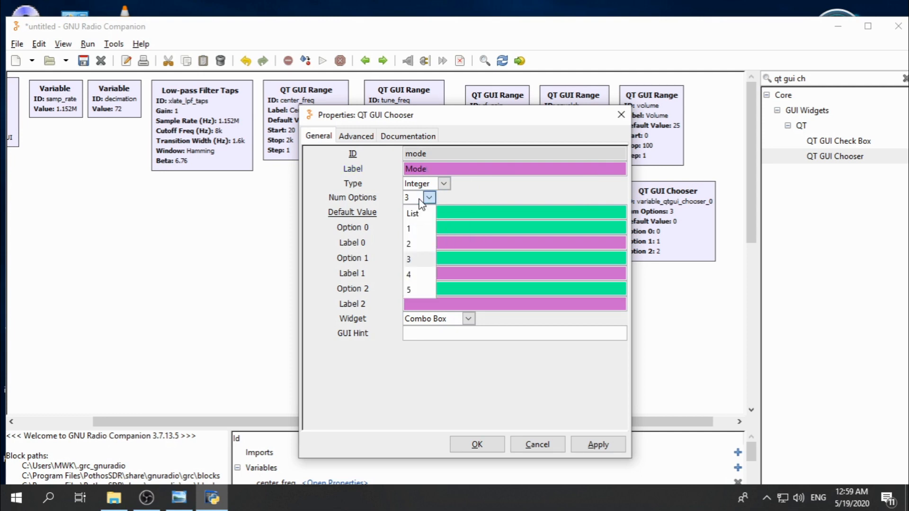
click(419, 245)
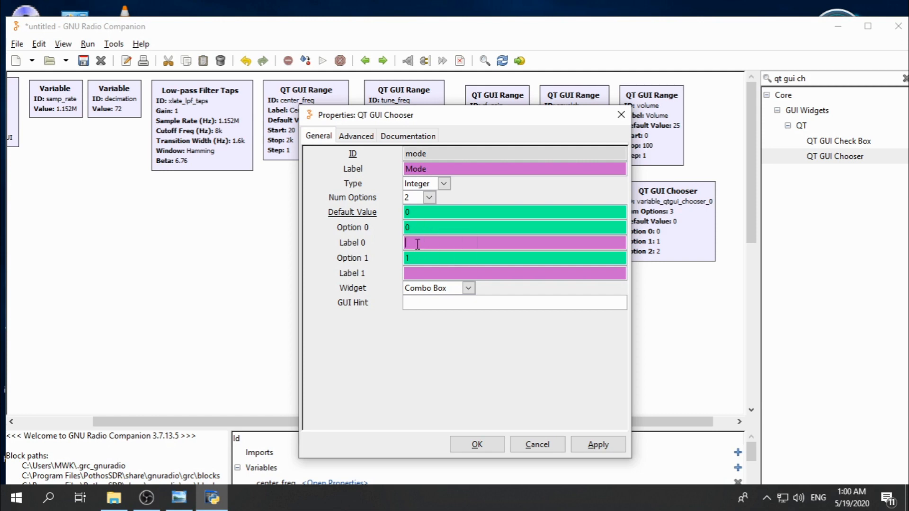
- Label the mode chooser's option 0 "FM" and option 1 "AM", and confirm its properties
text(FM)
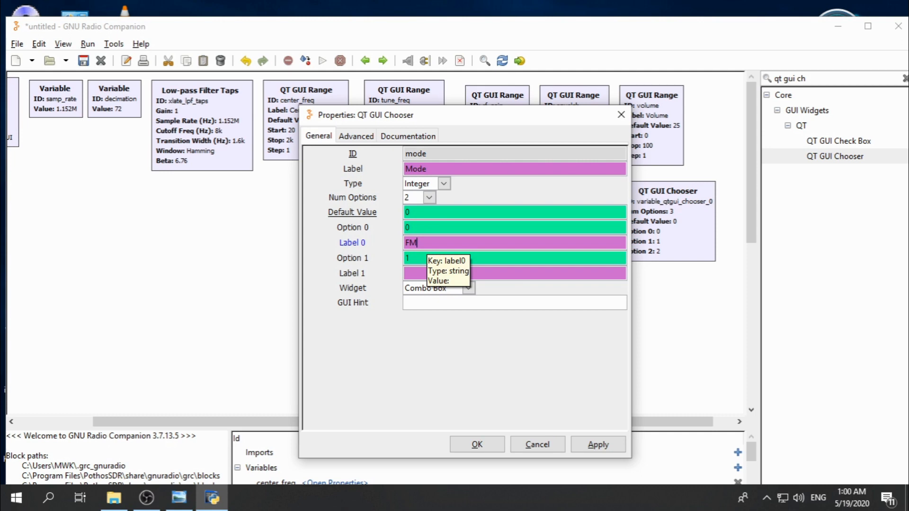
click(418, 277)
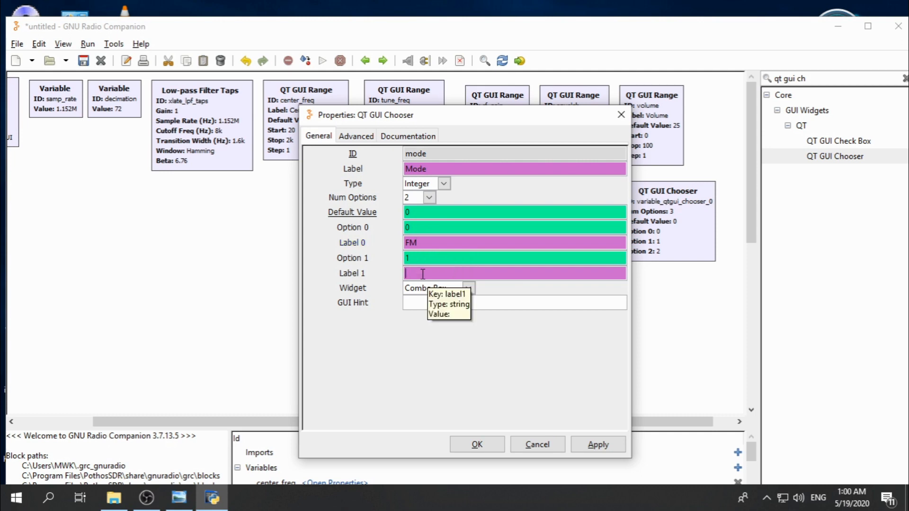
text(AM)
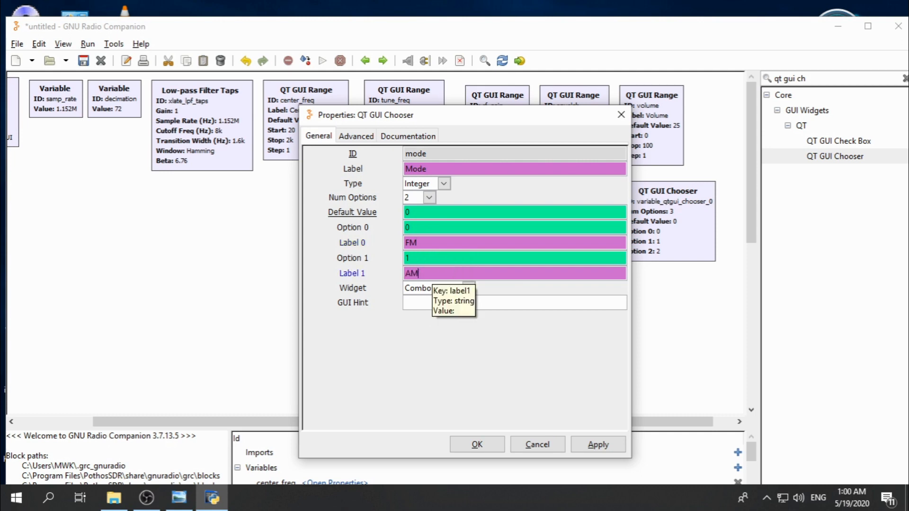
click(478, 445)
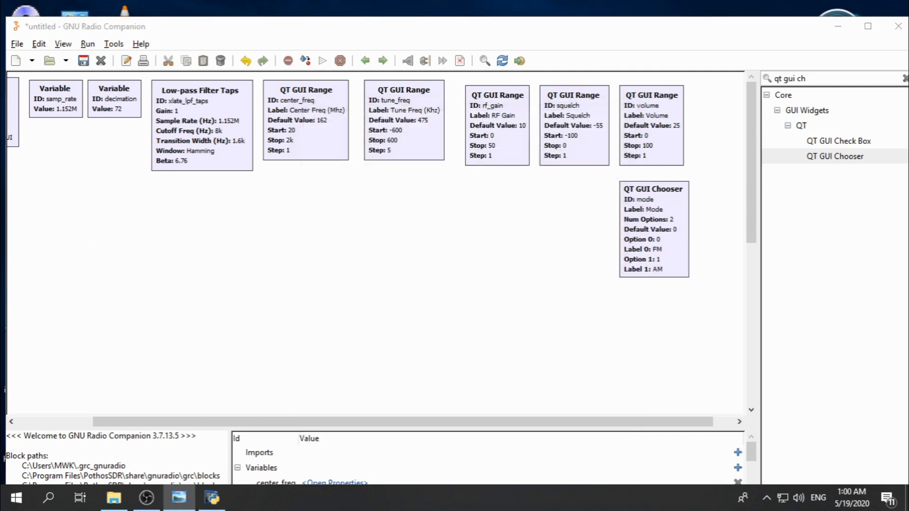
- Search the block library for "RTL" and add an RTL-SDR Source to the flowgraph
click(816, 79)
triple_click(816, 79)
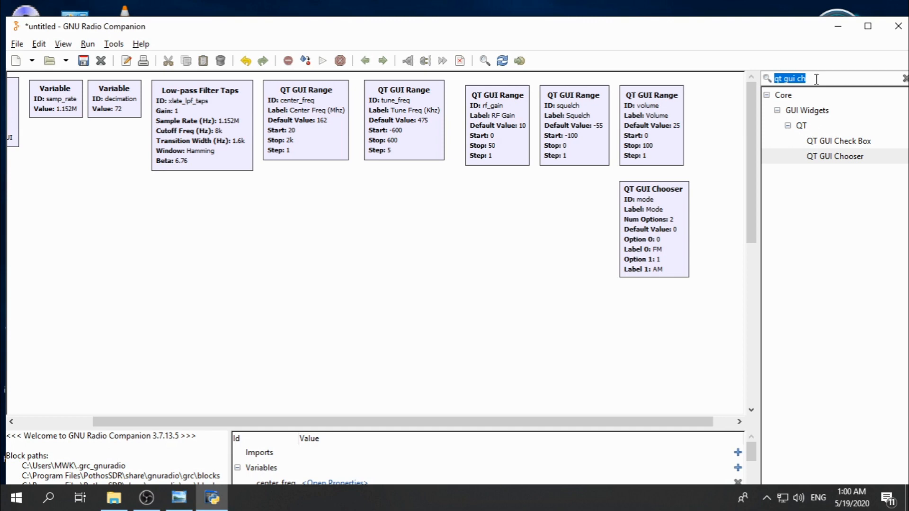
text(SDR)
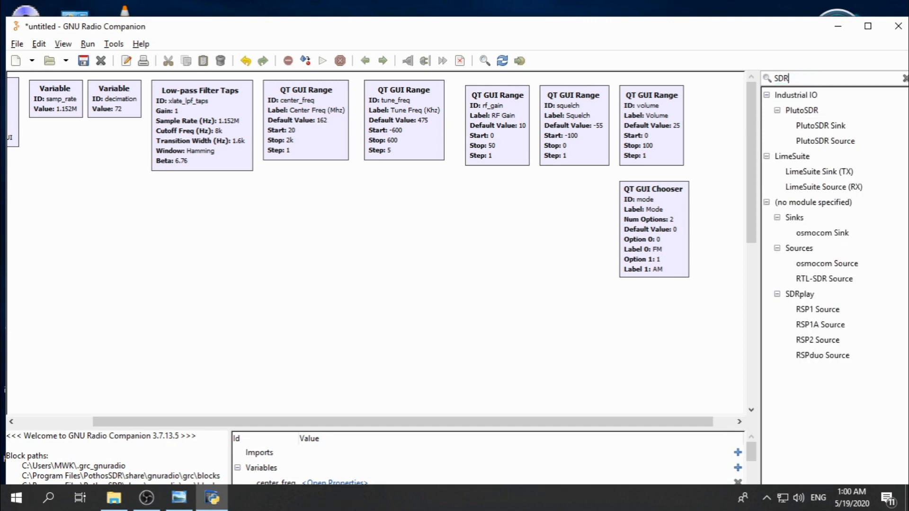
key(BackSpace)
key(BackSpace)
key(BackSpace)
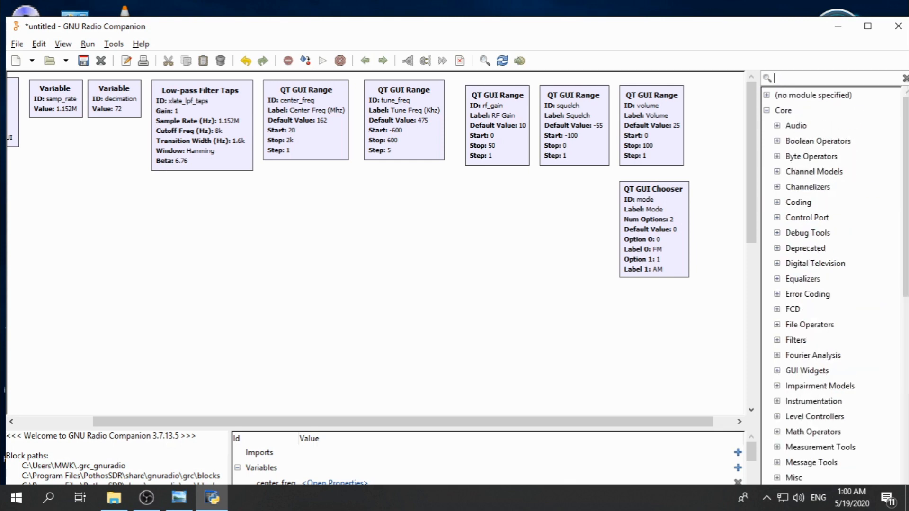
text(RTL)
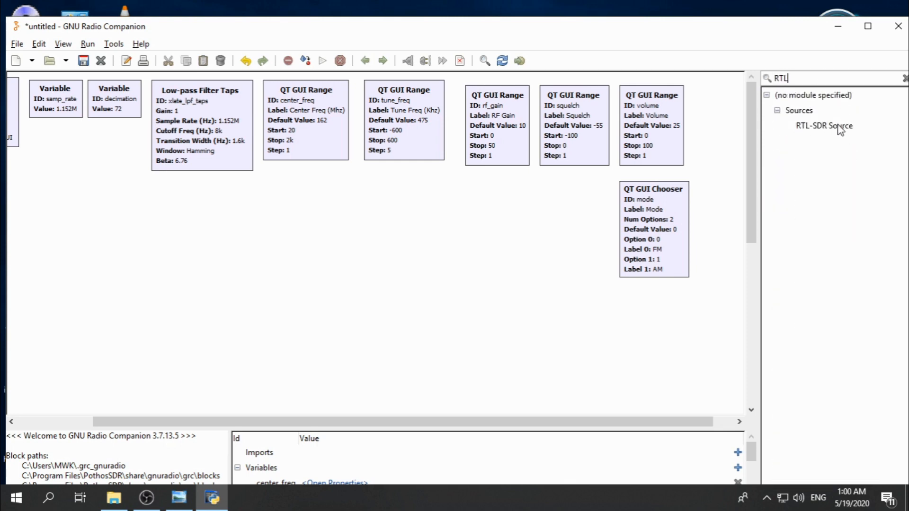
click(841, 126)
key(Return)
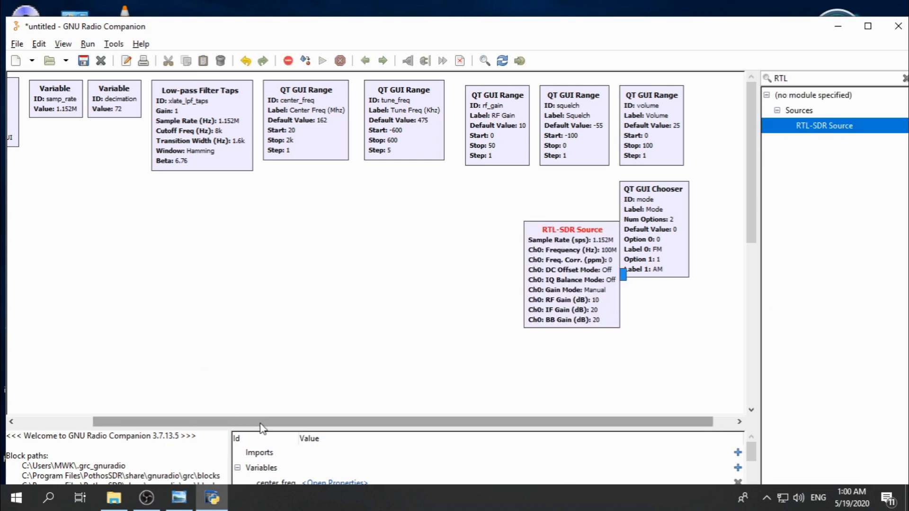
- Move the RTL-SDR Source directly below the channel_width variable
drag(578, 258, 153, 274)
drag(241, 421, 123, 402)
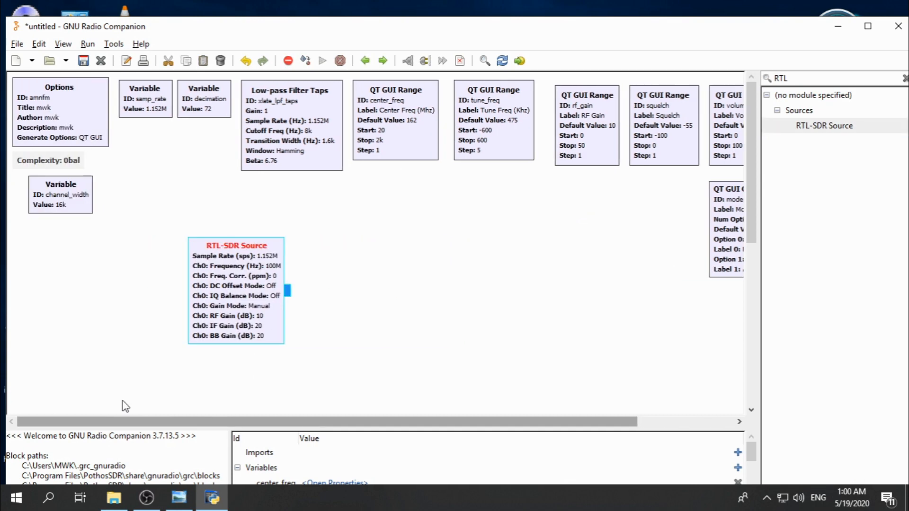
drag(214, 316, 92, 322)
drag(103, 290, 55, 274)
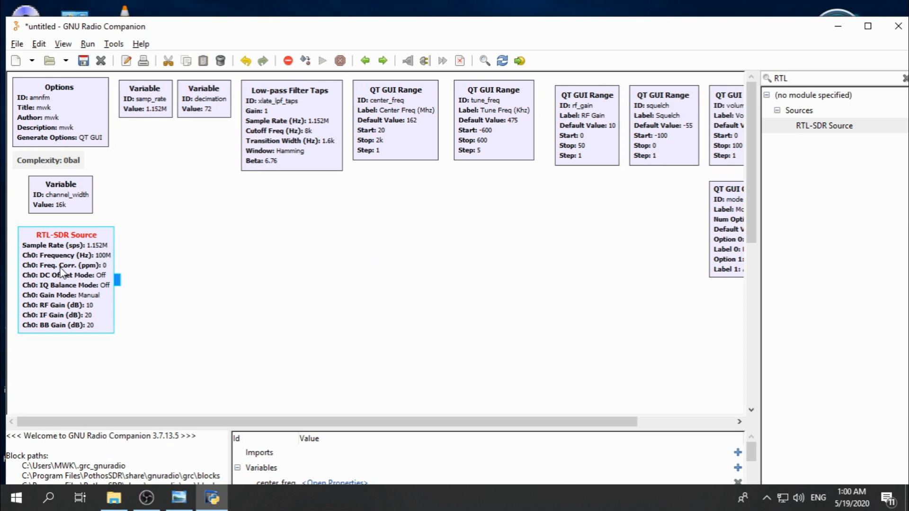
- Open the RTL-SDR Source's properties, and reposition and enlarge the dialog so that more parameters fit
double_click(63, 268)
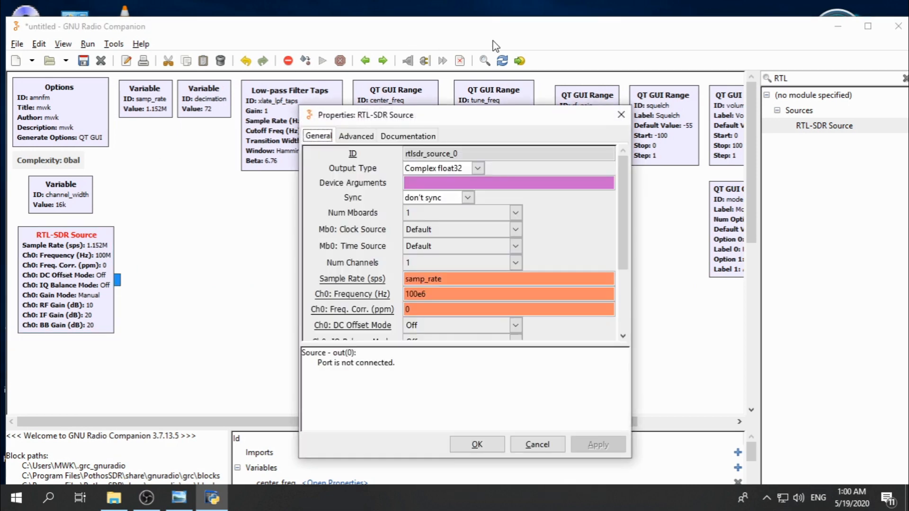
click(470, 154)
drag(454, 119, 425, 64)
drag(600, 405, 639, 484)
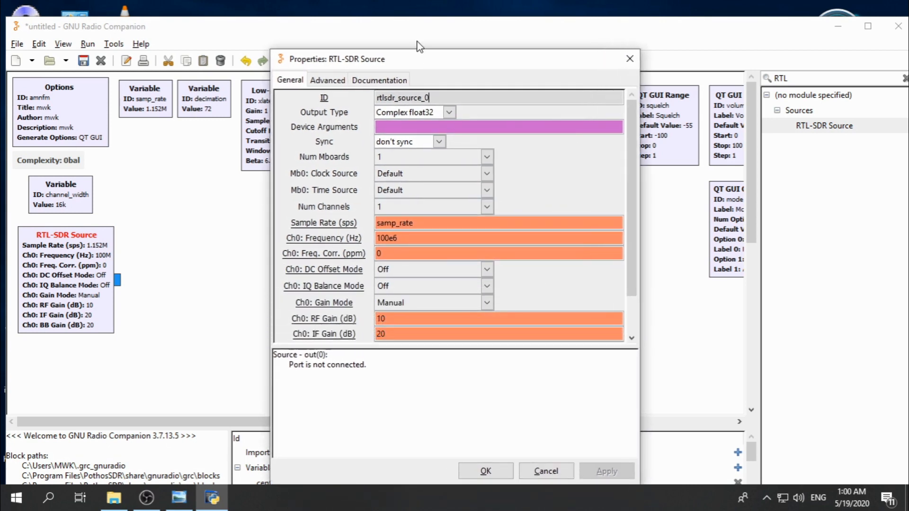
drag(425, 59, 417, 32)
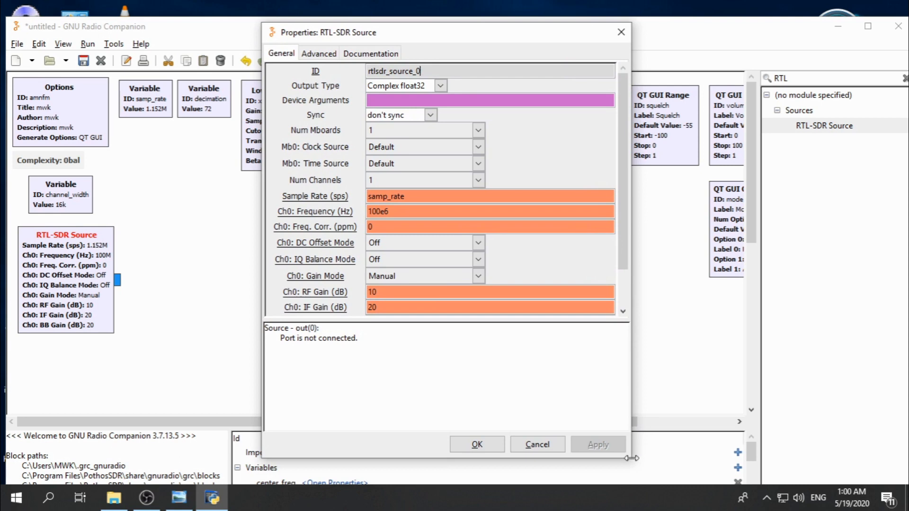
drag(632, 459, 655, 481)
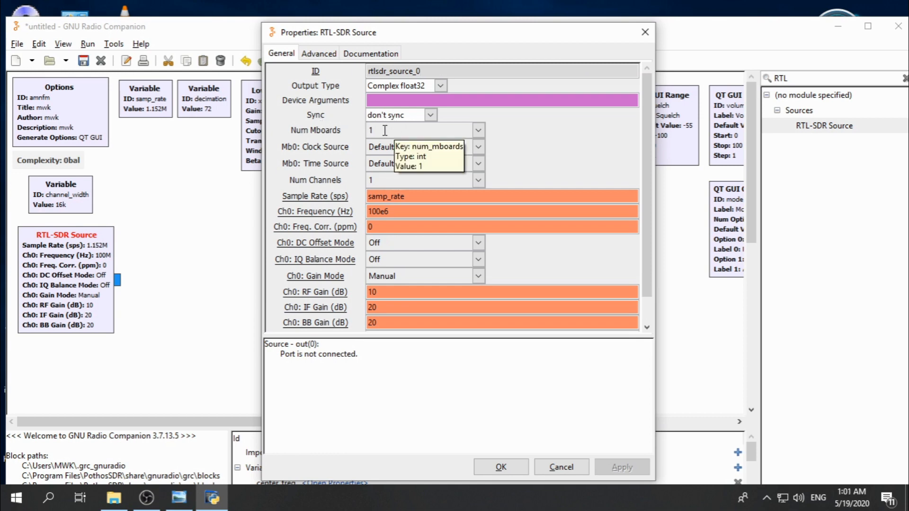
double_click(392, 215)
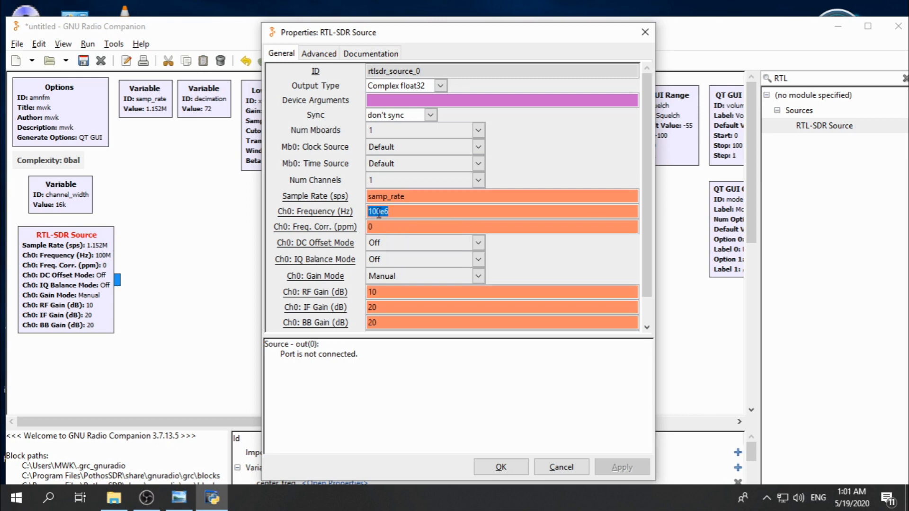
text(center)
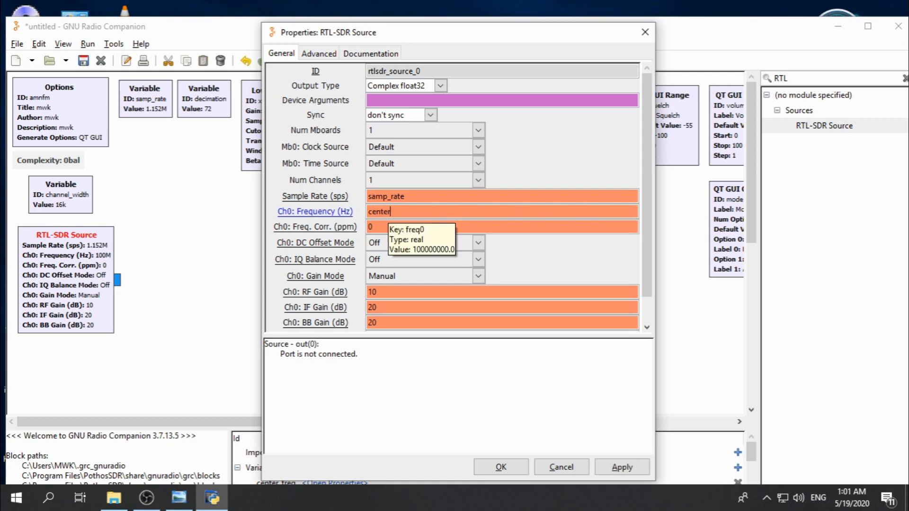
text(_freq)
text(8)
key(BackSpace)
text(* 1e6)
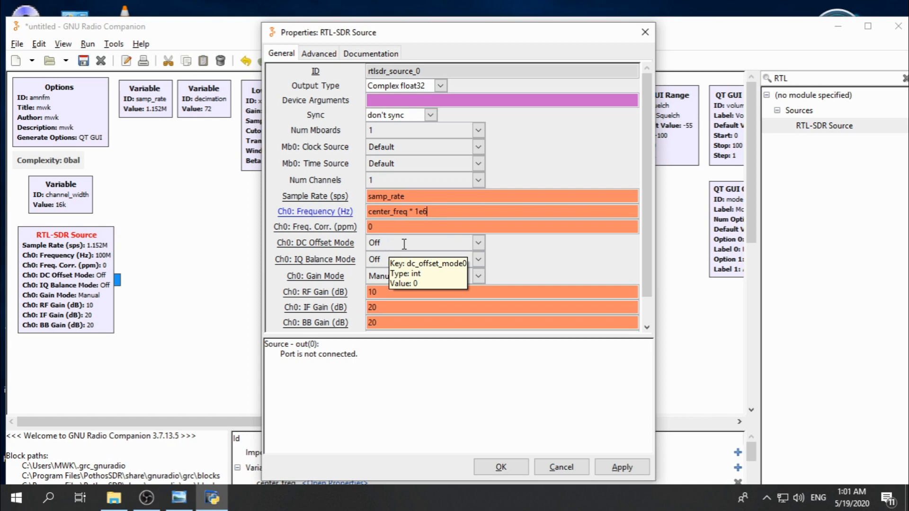
- Set channel 0's DC offset mode to Automatic and its RF gain to rf_gain, and confirm the RTL-SDR Source's properties
click(478, 242)
click(420, 292)
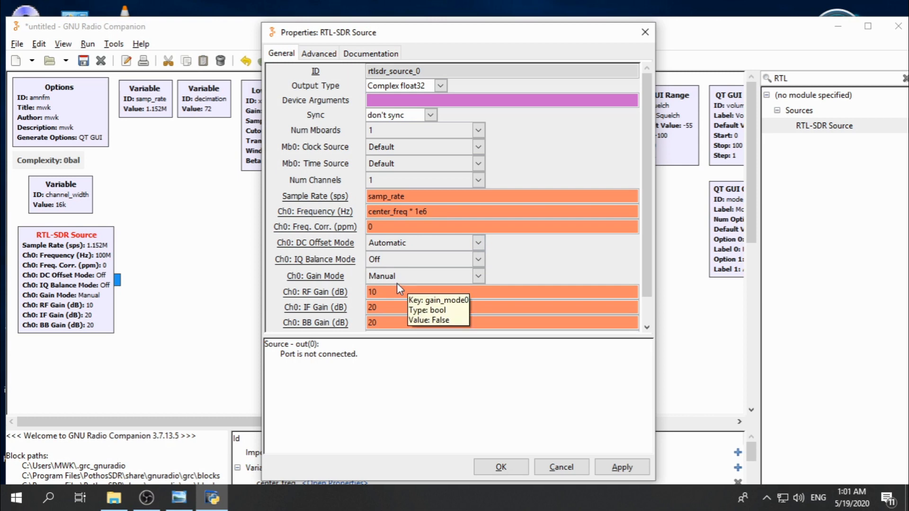
double_click(384, 295)
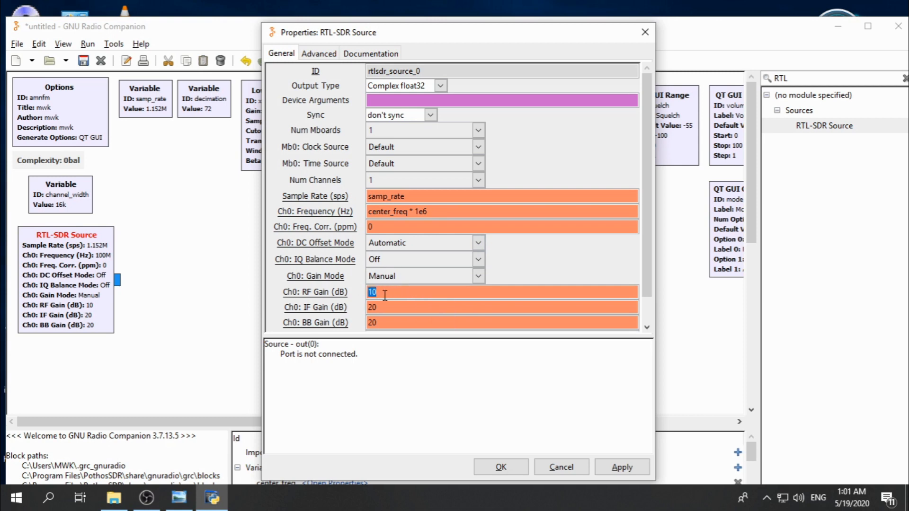
text(r)
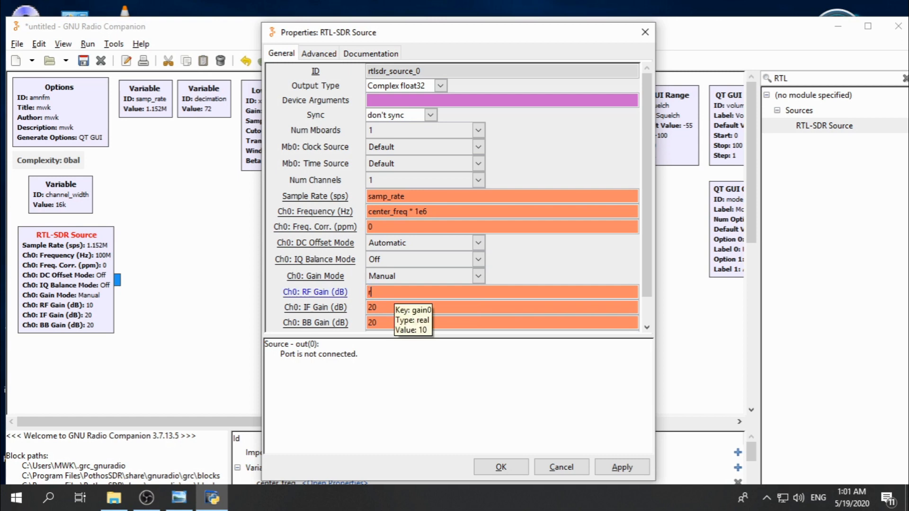
text(f_gain)
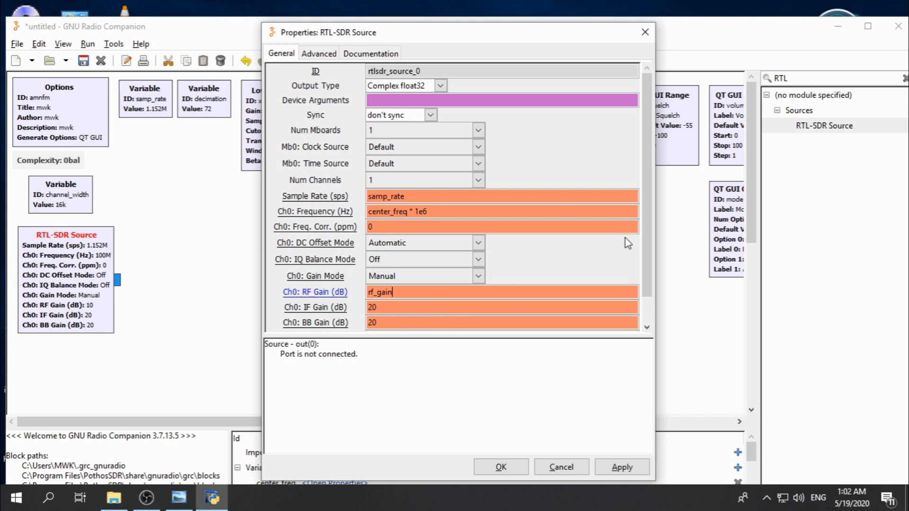
scroll(650, 282, down, 2)
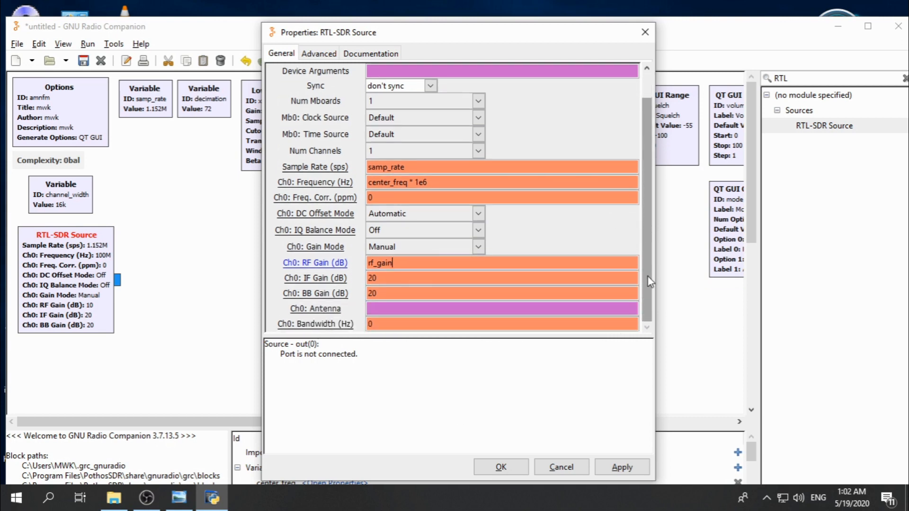
click(495, 471)
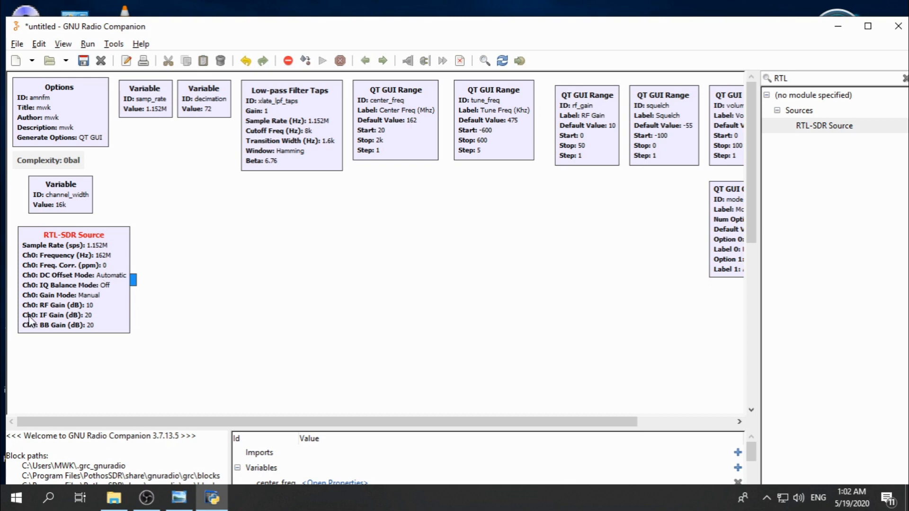
- Search the block library for "qt gui fre", place a QT GUI Frequency Sink beside the RTL-SDR Source's output and open its properties
key(alt+Tab)
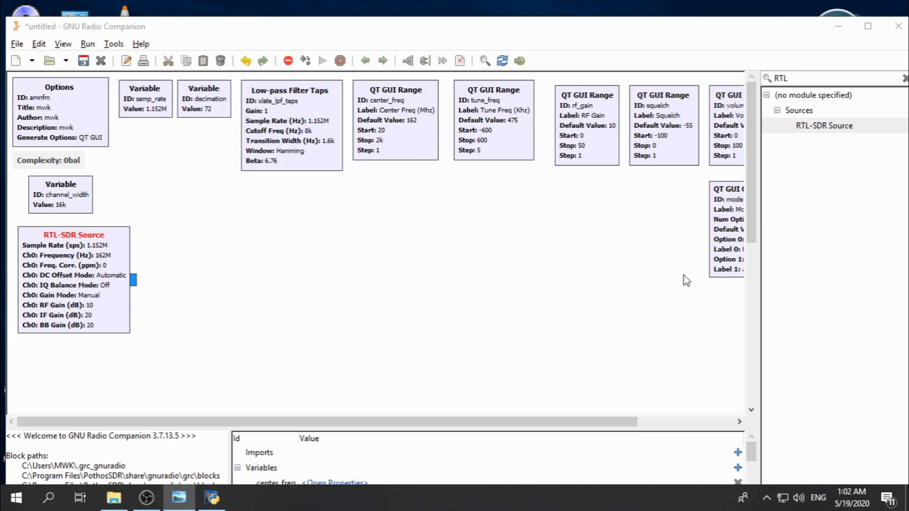
click(803, 82)
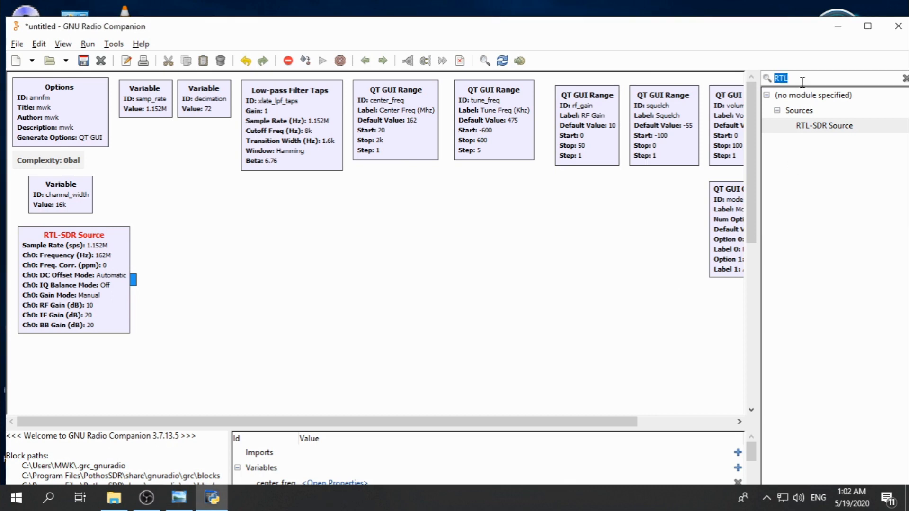
text(qt)
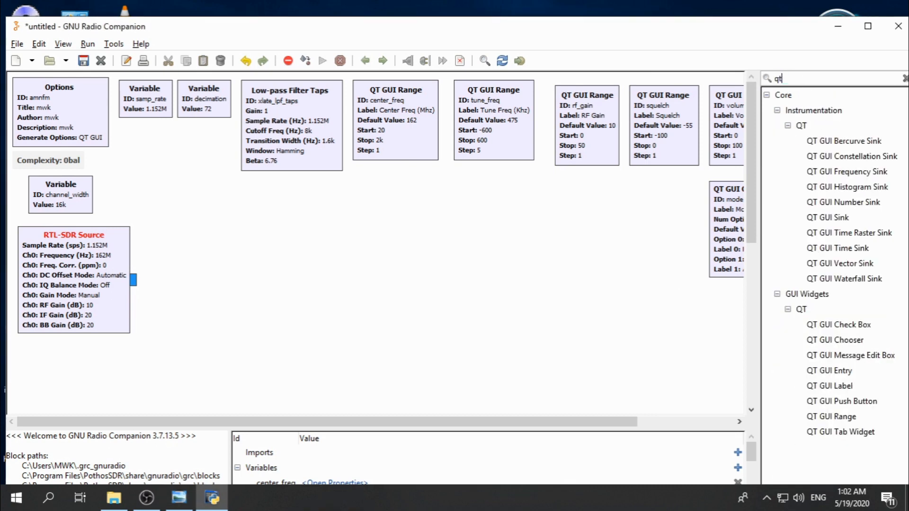
text( gui fre)
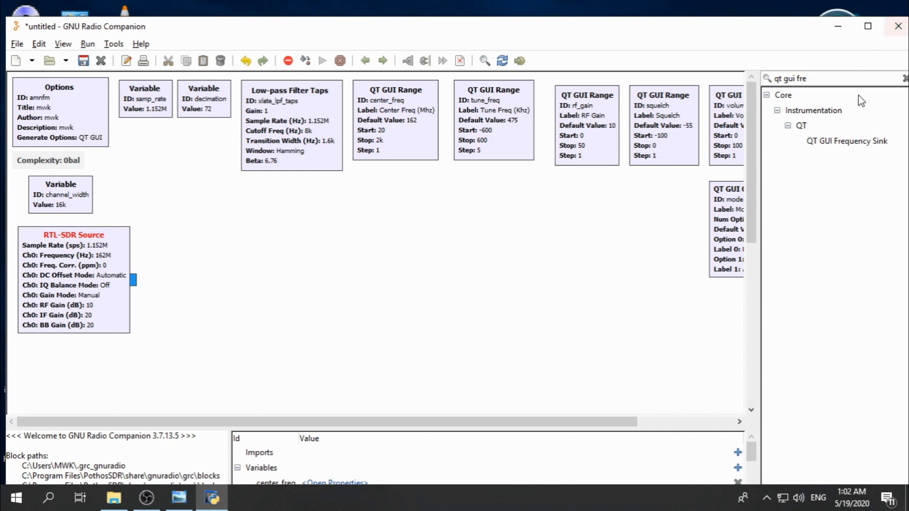
drag(864, 142, 186, 245)
double_click(190, 249)
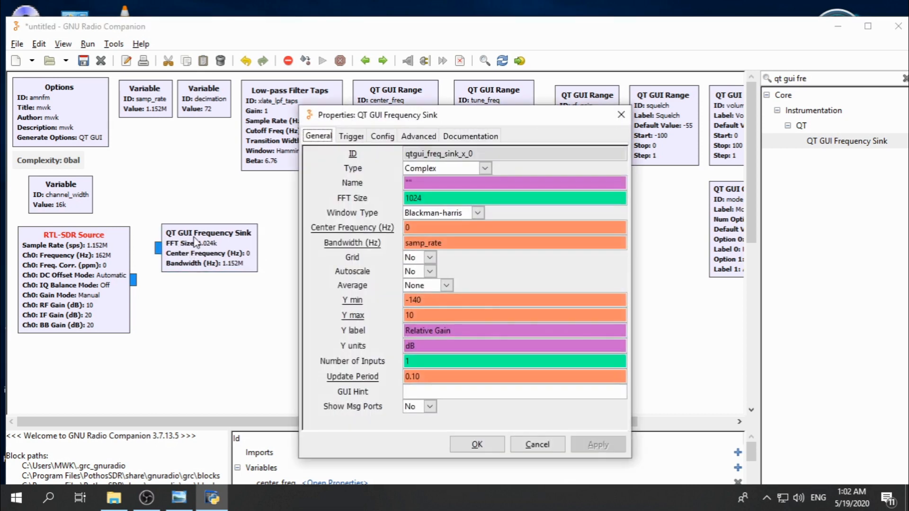
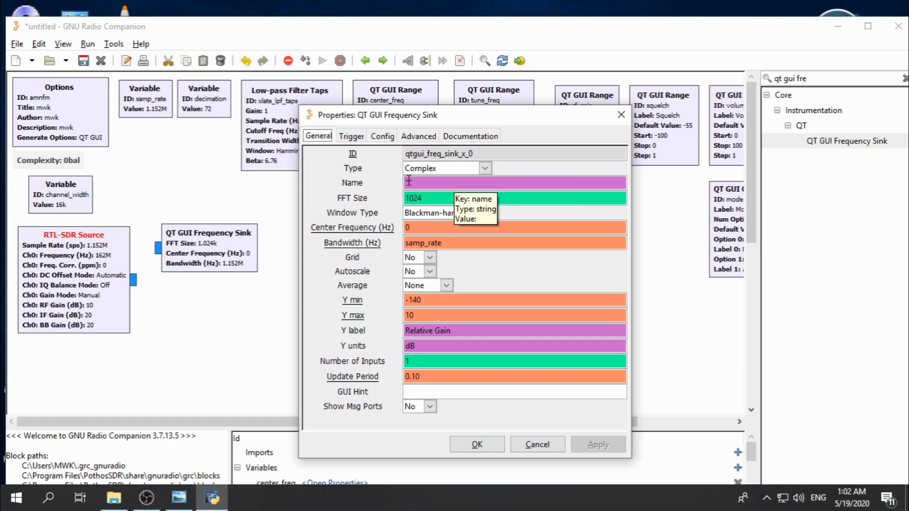
- Set the frequency sink's name to "RF Spectrum"
double_click(424, 184)
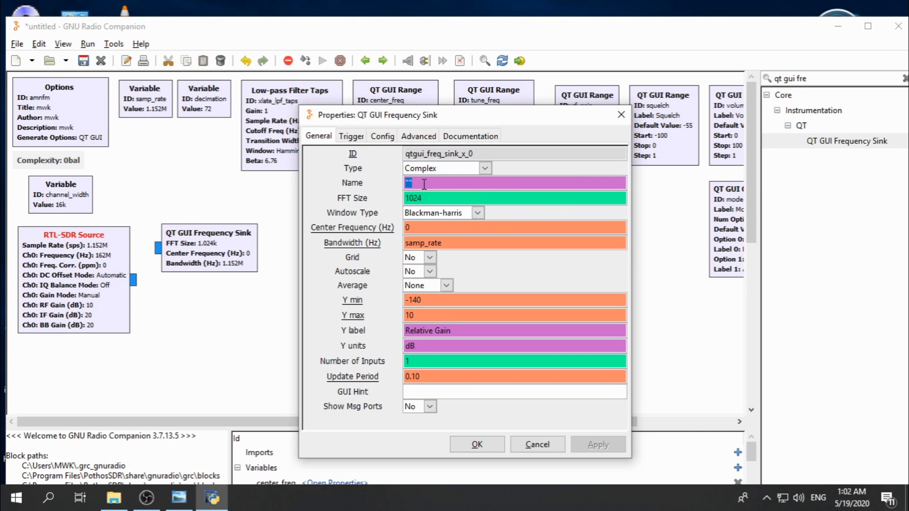
text(RF)
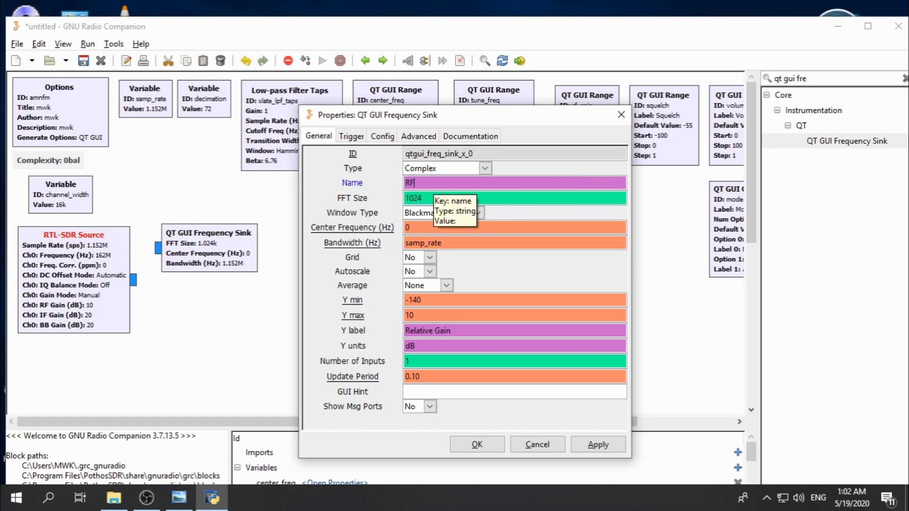
text( S)
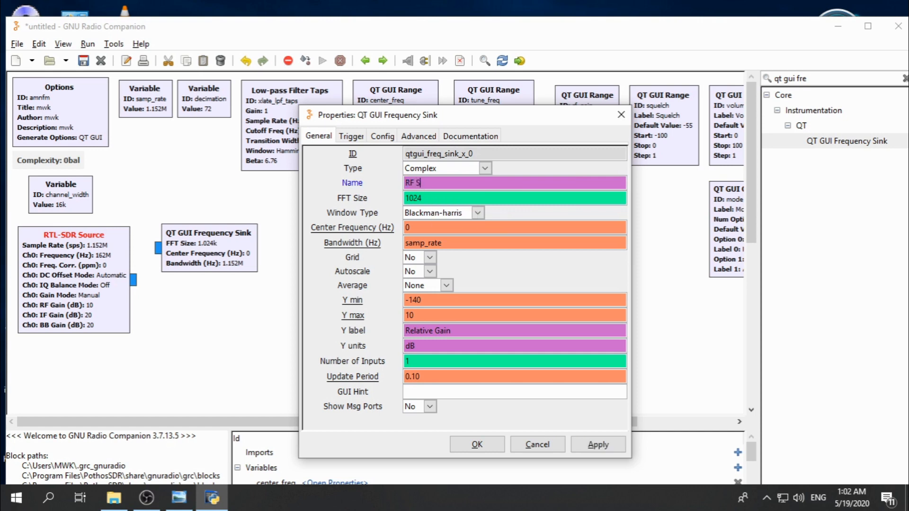
text(pectr)
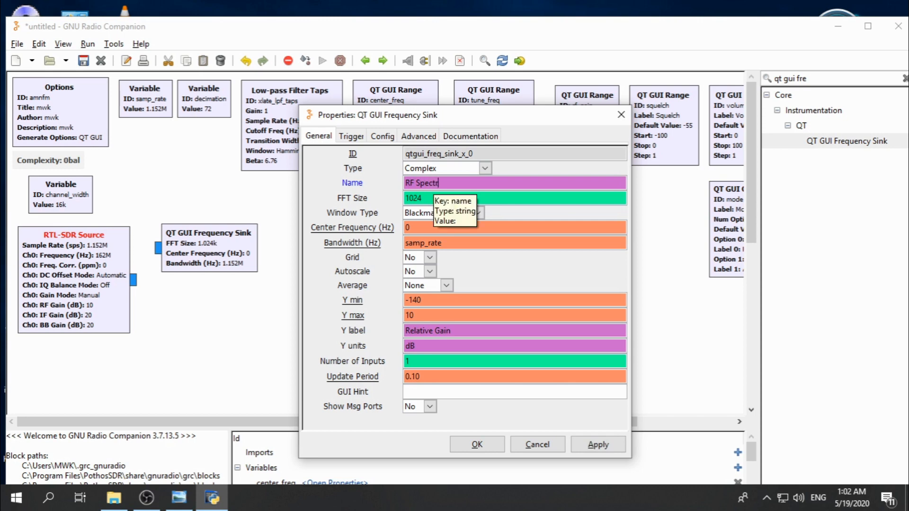
text(um)
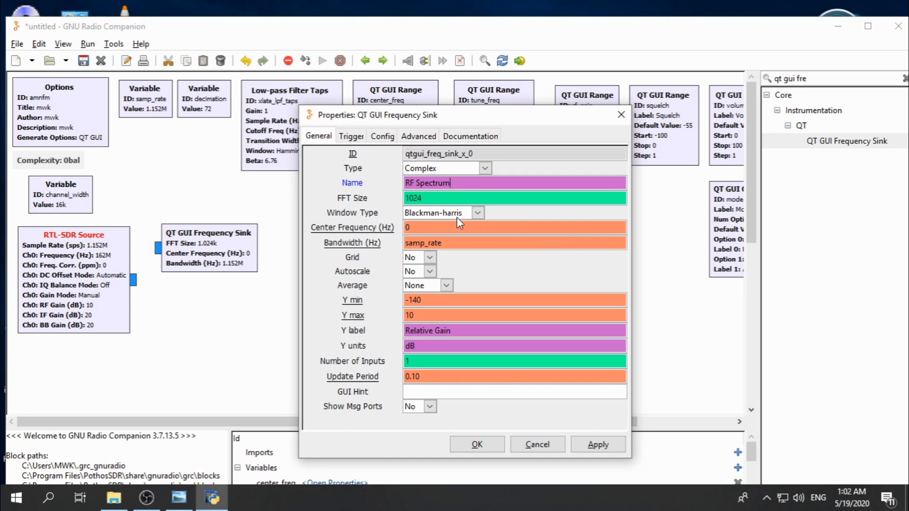
- Set the frequency sink's center frequency to center_freq * 1e6, with Y min -90 and Y max -20, and confirm its properties
double_click(438, 227)
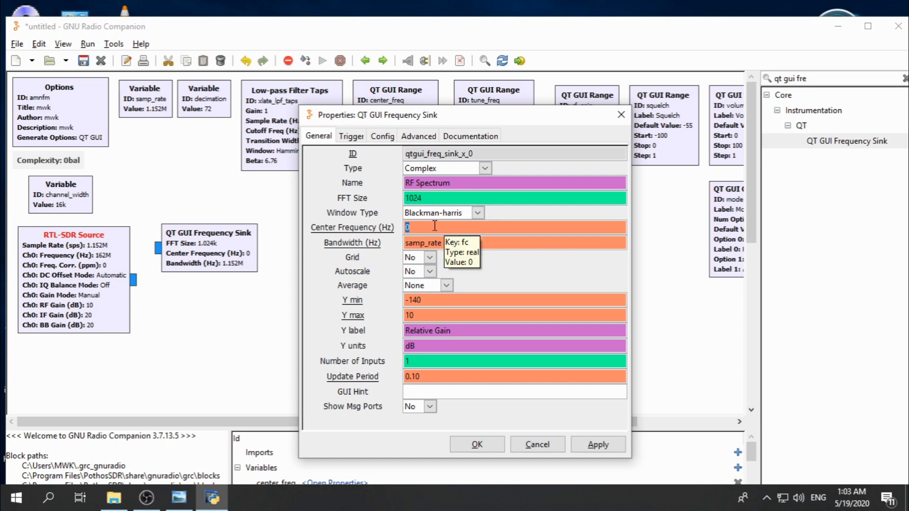
text(center_freq * 1e6)
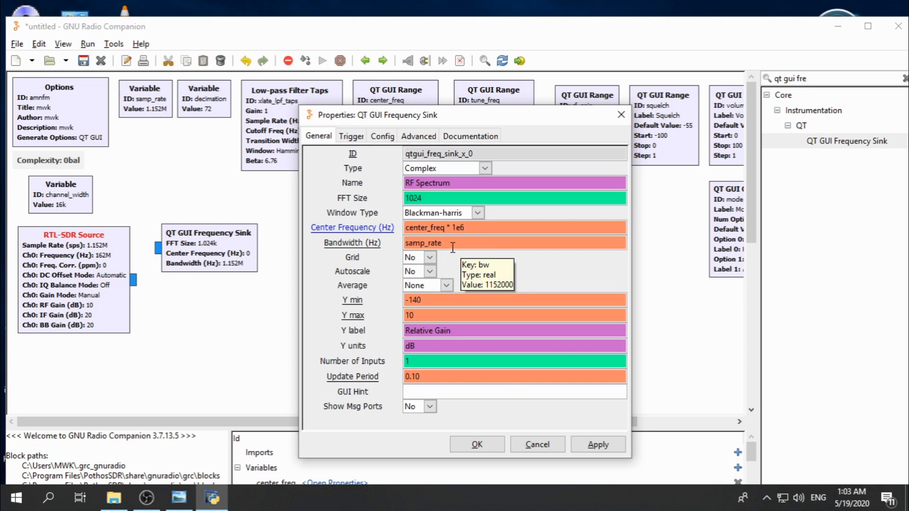
double_click(426, 300)
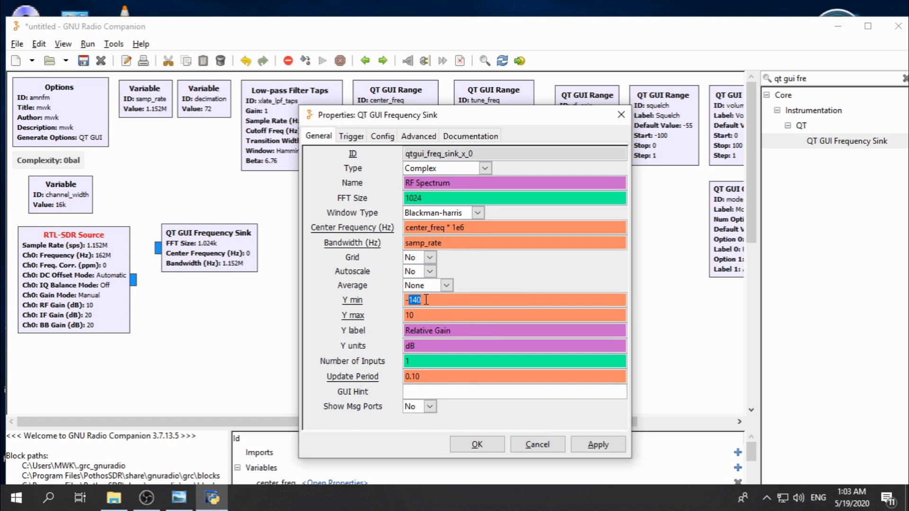
text(90)
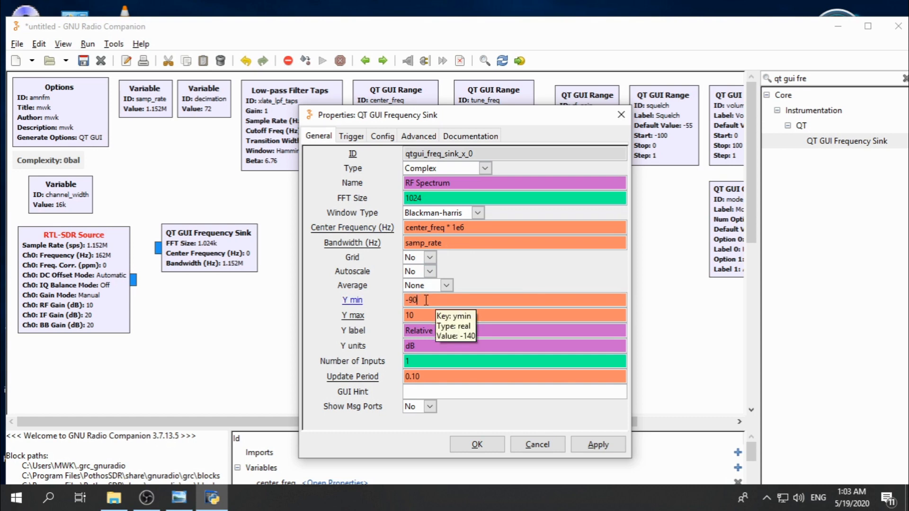
double_click(415, 315)
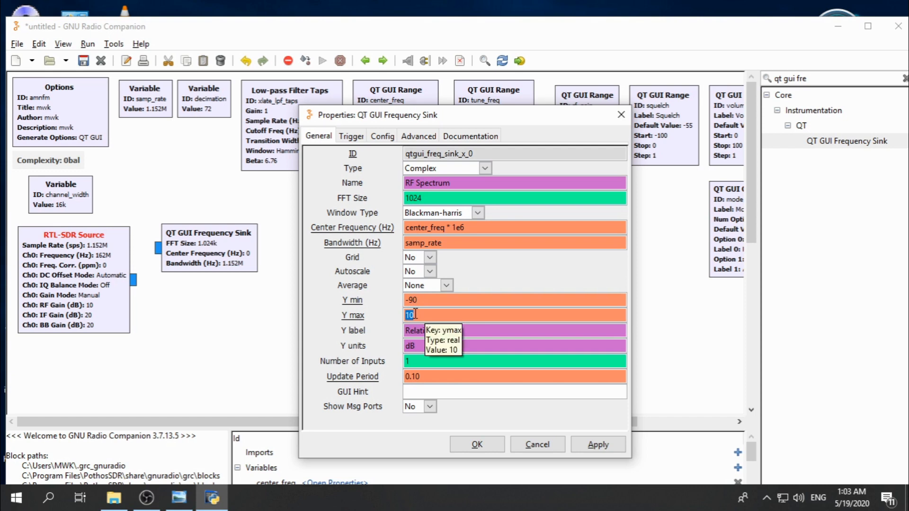
text(-20)
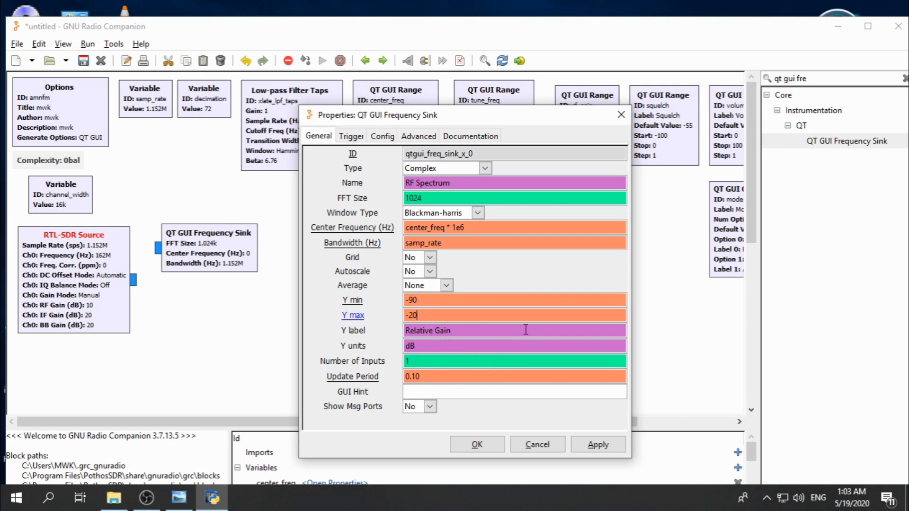
click(487, 444)
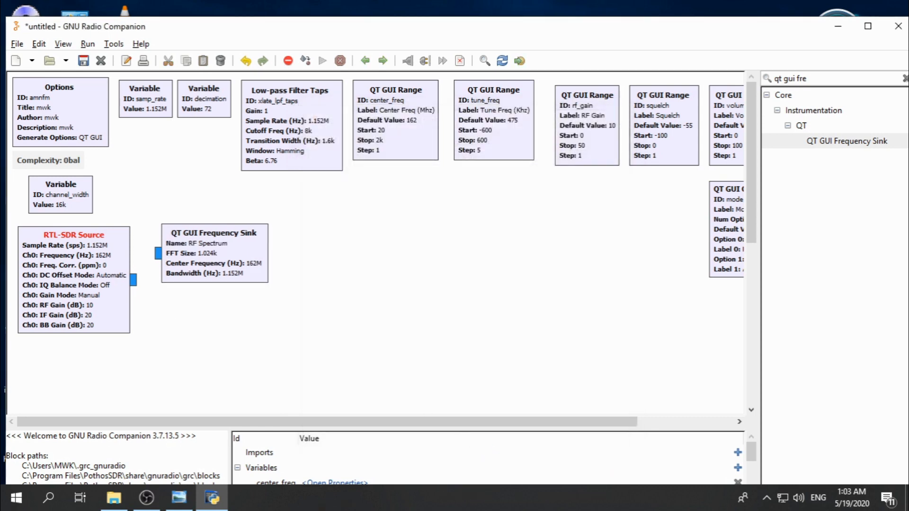
- Search the block library for "frequ", place a Frequency Xlating FIR Filter below the frequency sink and open its properties
key(alt+Tab)
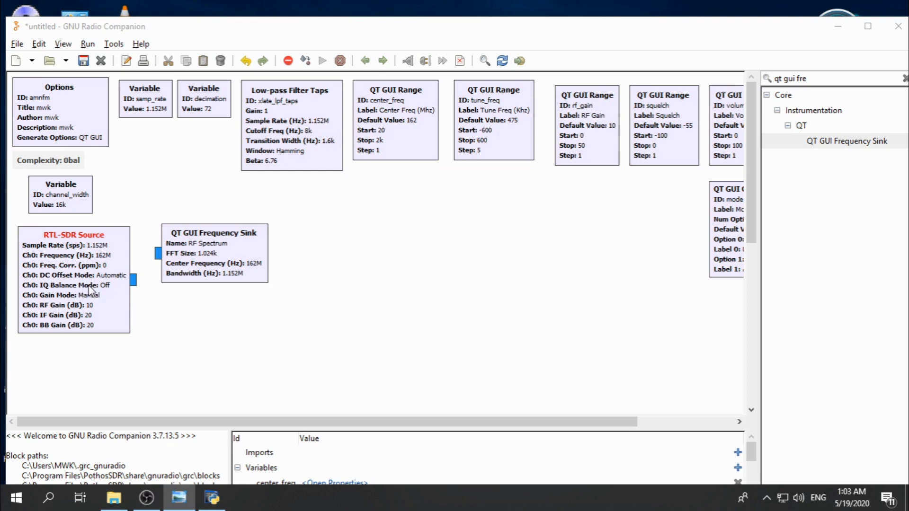
click(812, 80)
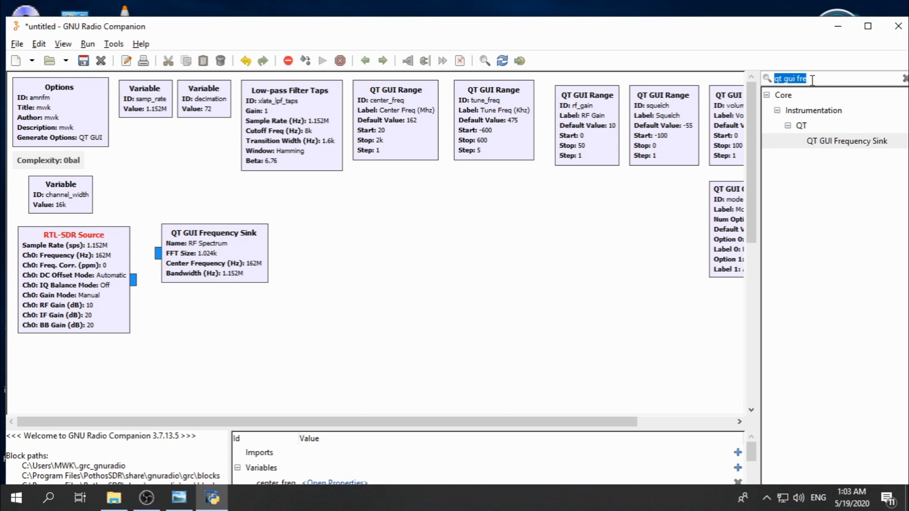
text(frequ)
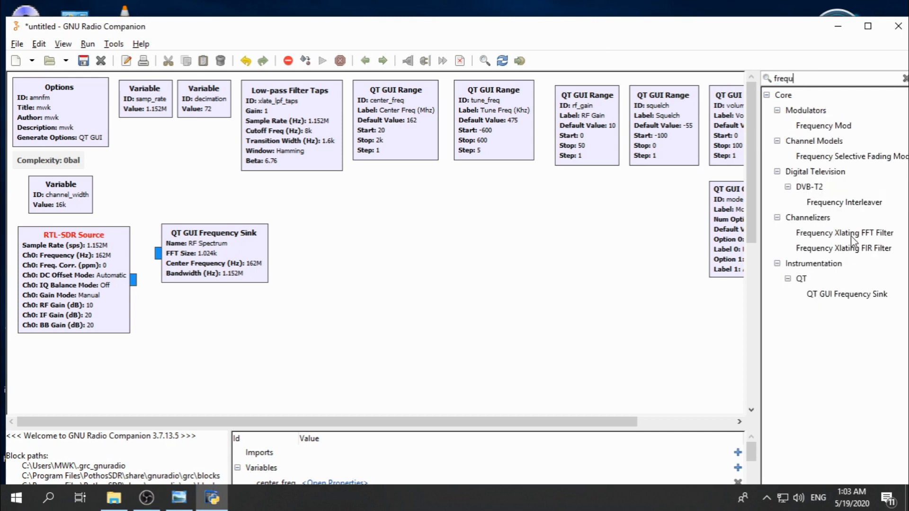
drag(851, 248, 182, 313)
double_click(212, 332)
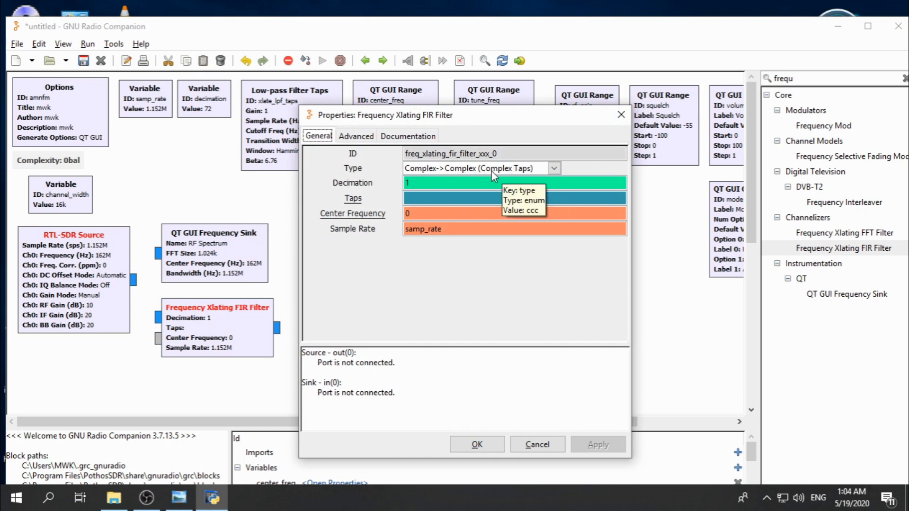
- Set the Frequency Xlating FIR Filter's decimation to the variable decimation and its taps to xlate_lpf_taps
double_click(445, 183)
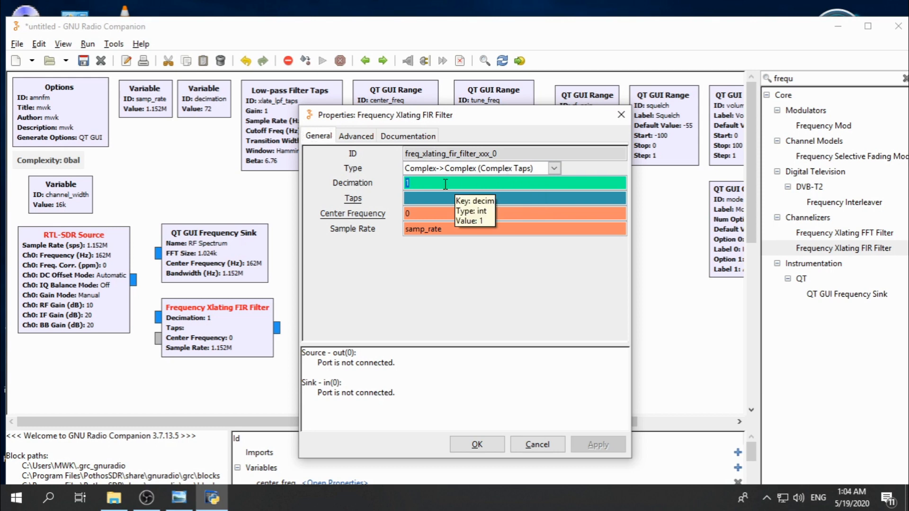
text(de)
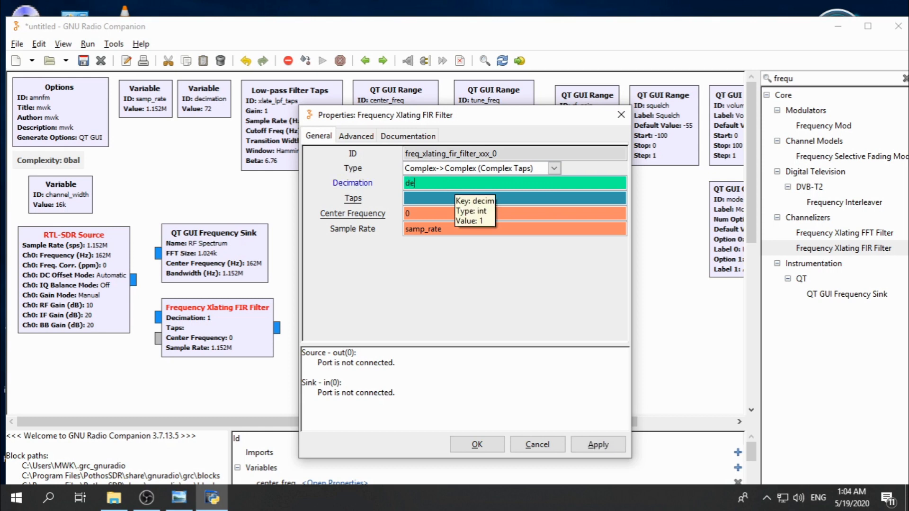
text(cimation)
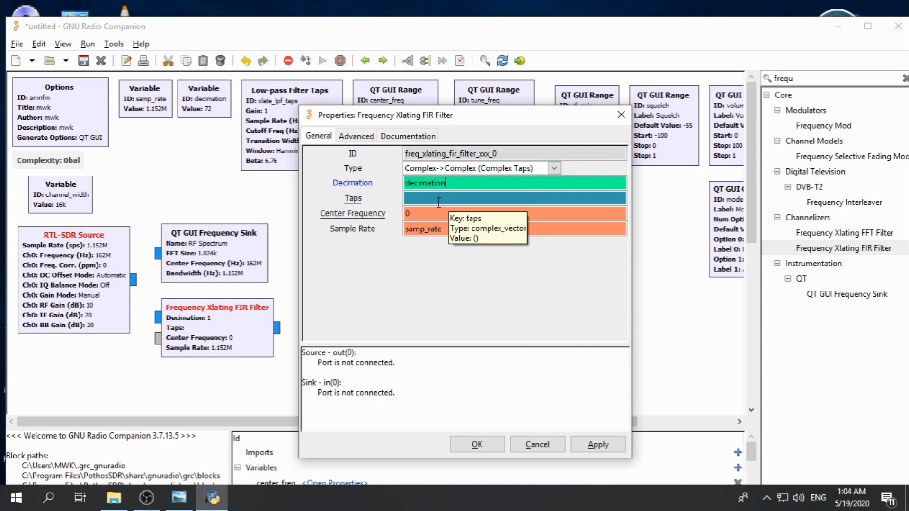
click(439, 202)
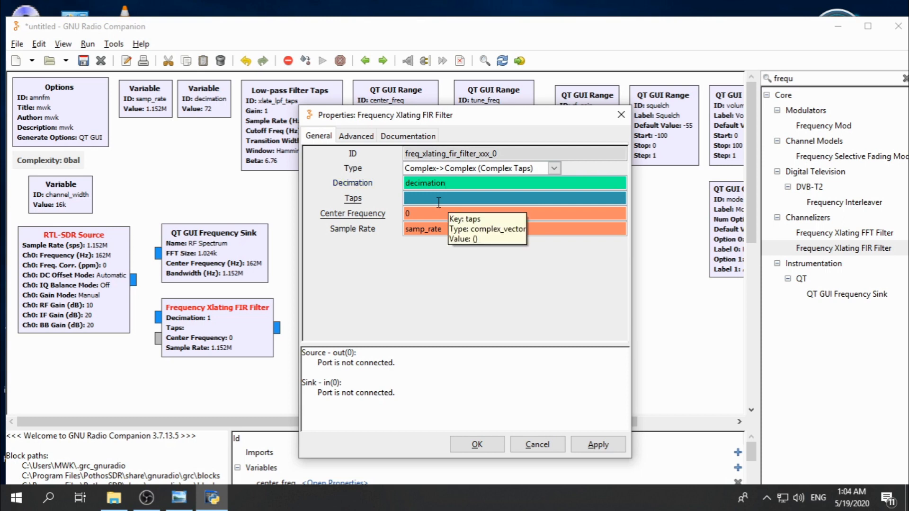
text(xl)
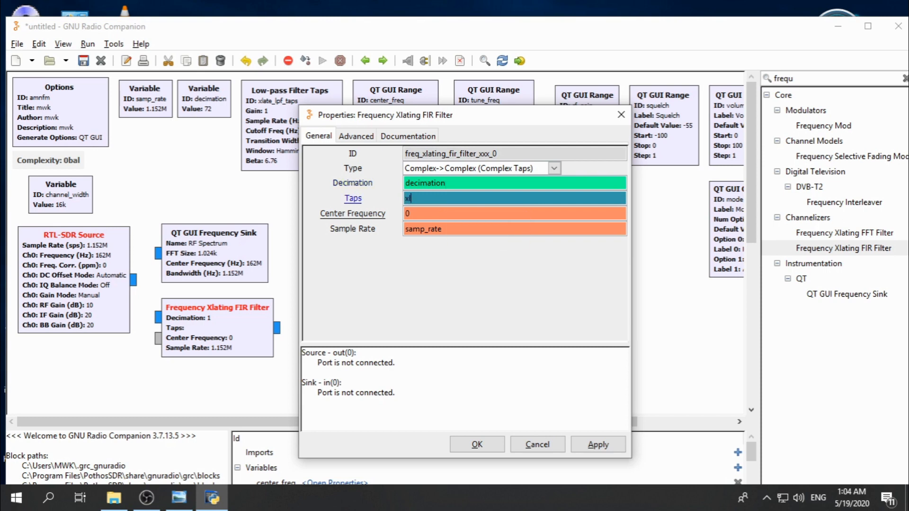
text(ate_)
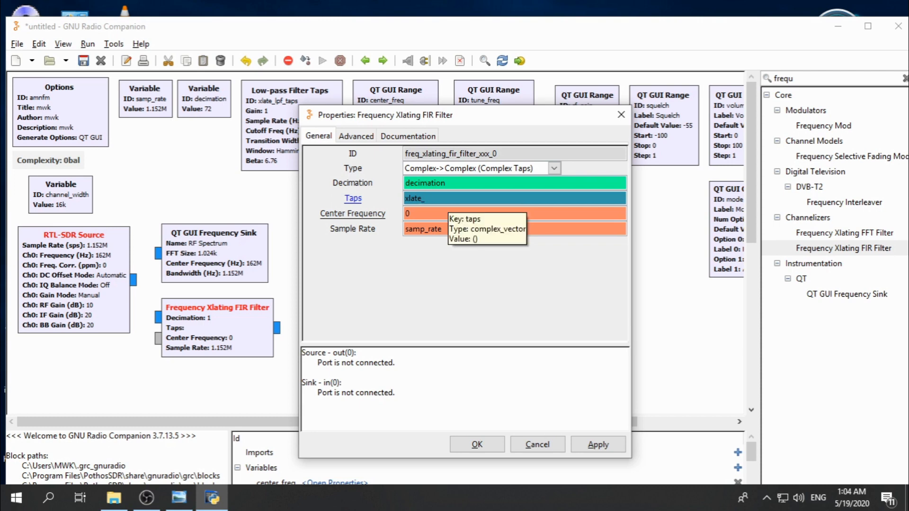
text(lpf_taps)
- Set the filter's center frequency to tune_freq *1e3, confirm its properties and shift the block slightly away from the RTL-SDR Source
click(420, 212)
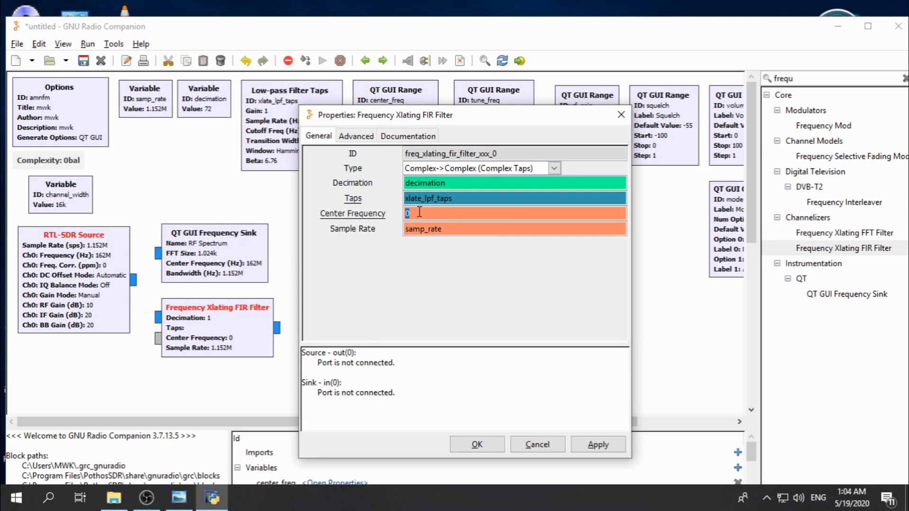
text(tune)
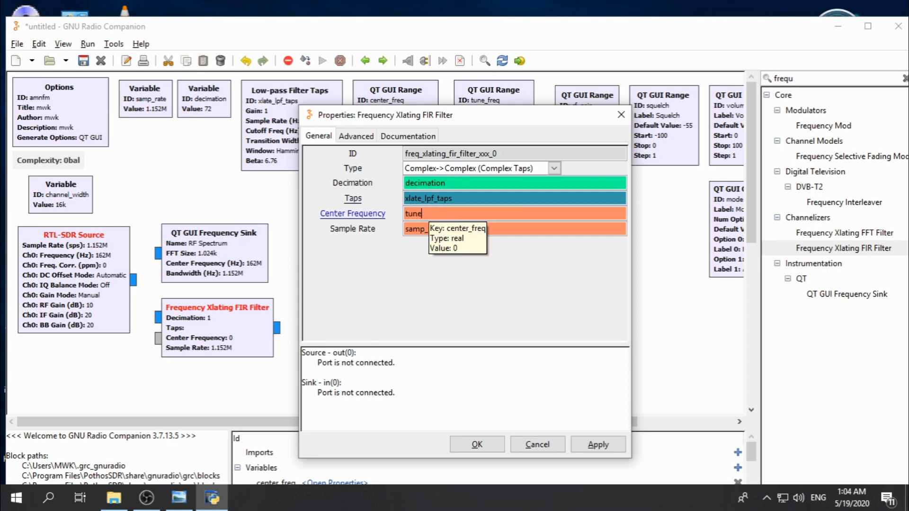
text(_freq *1e3)
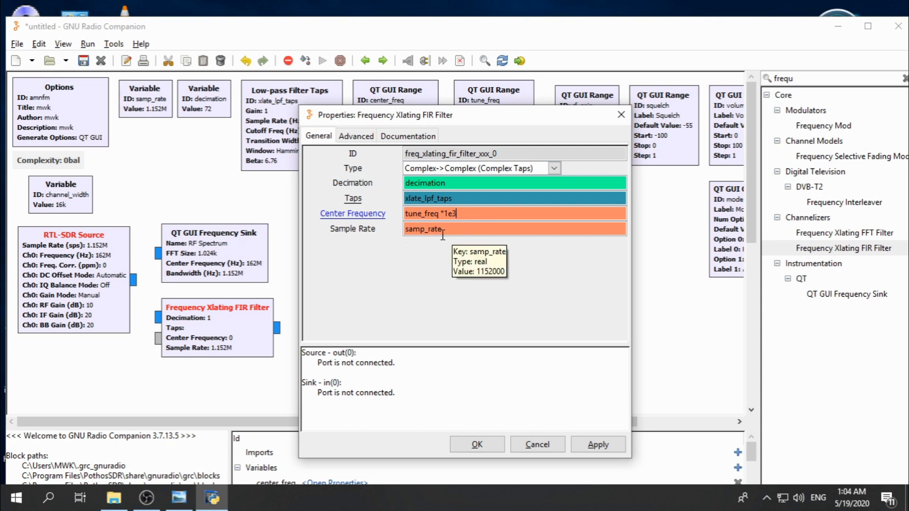
click(491, 445)
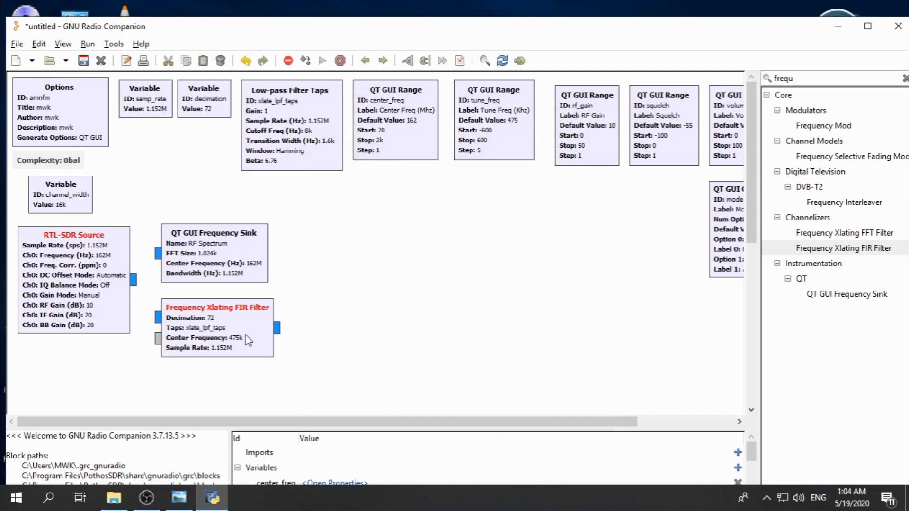
drag(245, 337, 257, 337)
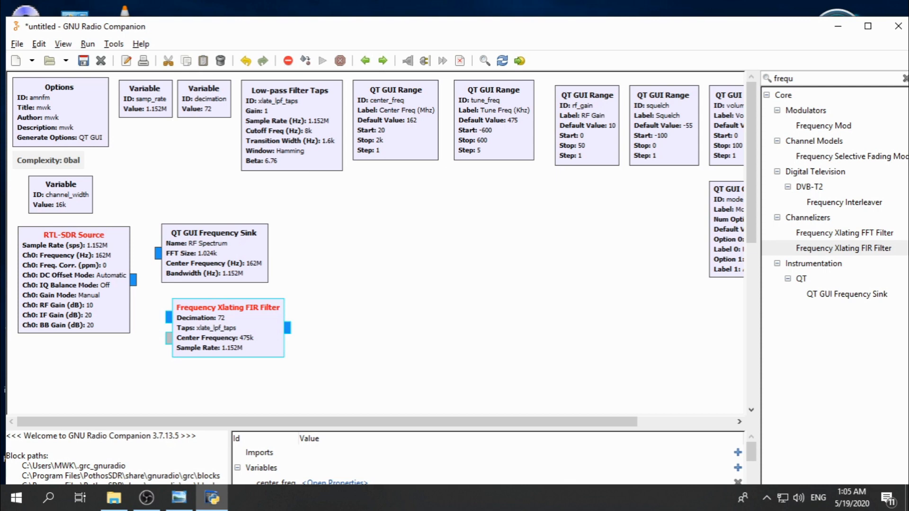
- Search the block library for "qt gui s", place a QT GUI Sink beside the RF Spectrum frequency sink and open its properties
key(alt+Tab)
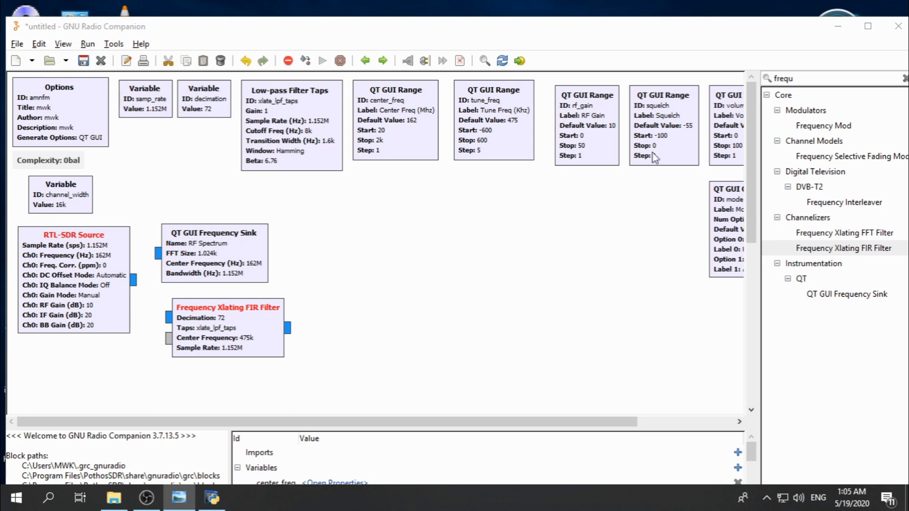
click(799, 78)
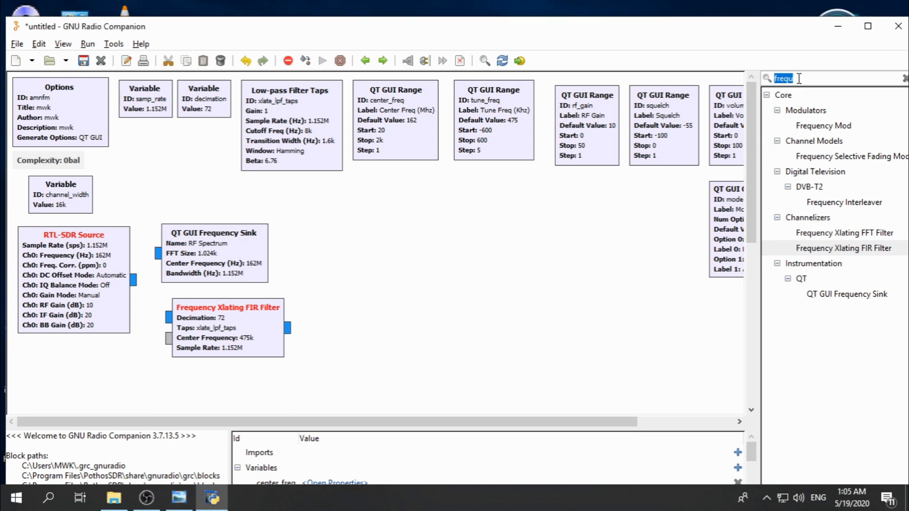
text(qt gui)
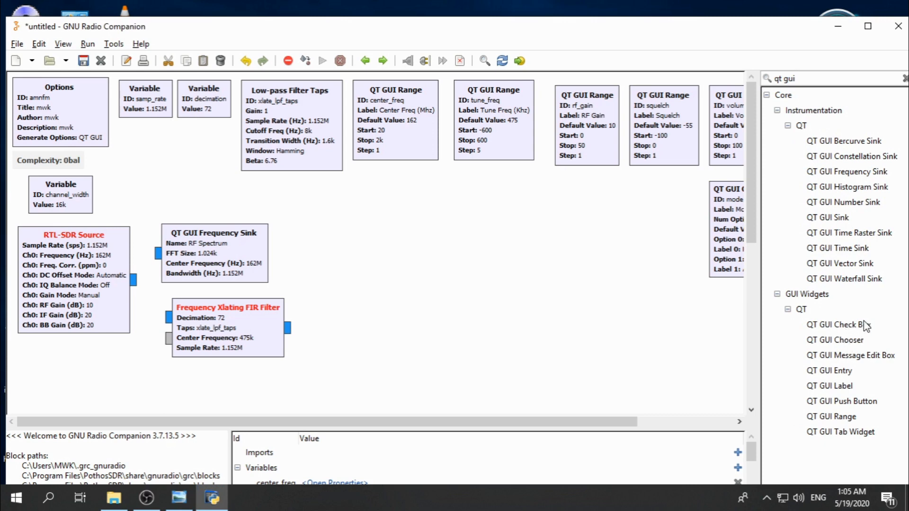
text( s)
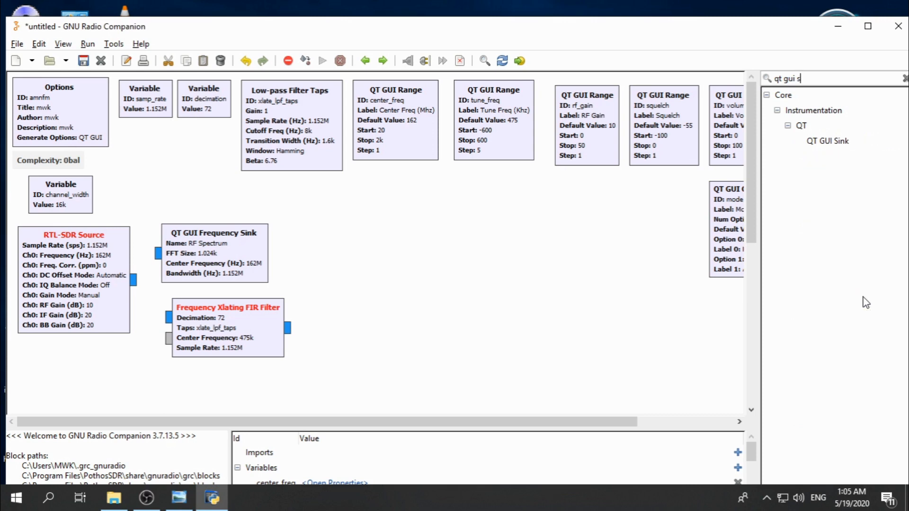
drag(847, 142, 361, 244)
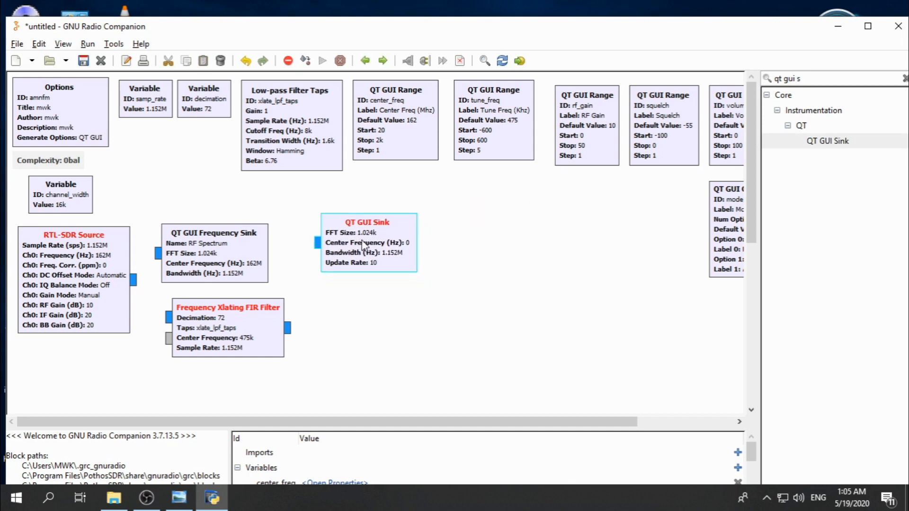
double_click(360, 242)
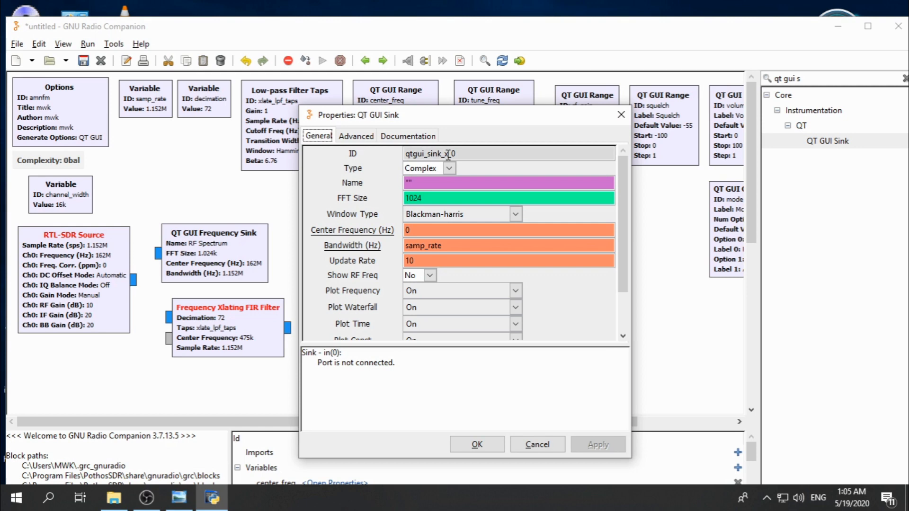
- Set the QT GUI Sink's name to "Channel Spectrum", including the quotation marks
double_click(449, 182)
key(BackSpace)
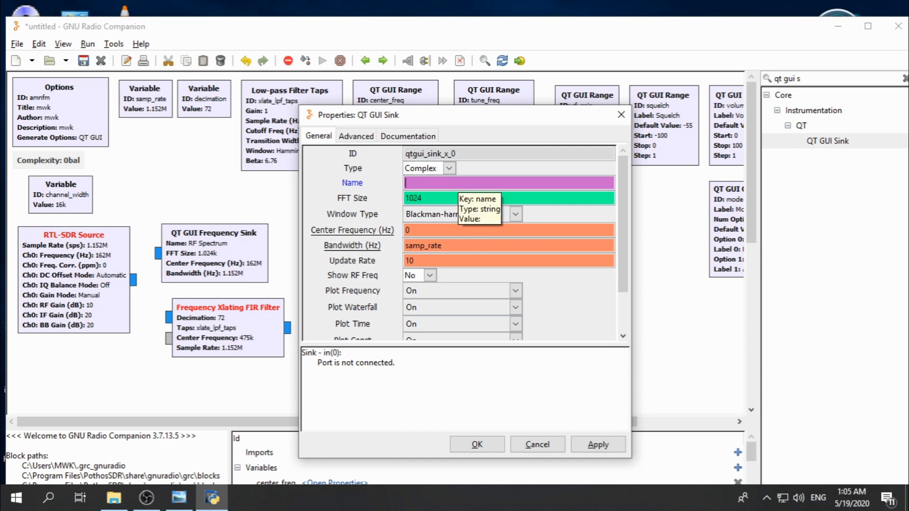
text("Channel )
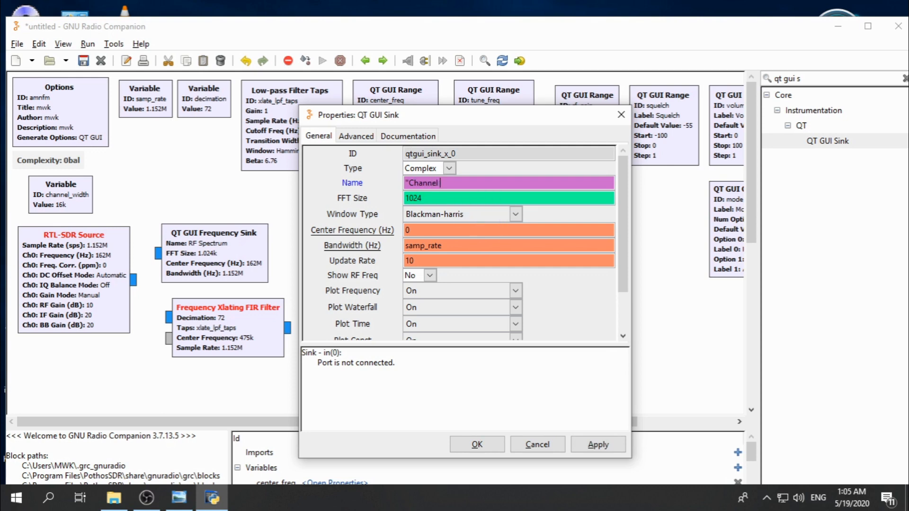
text(Spectrum)
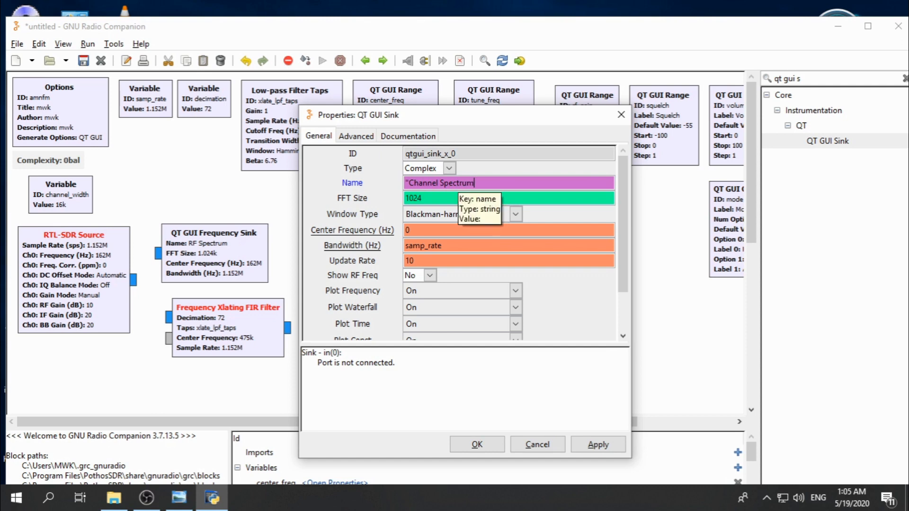
text(")
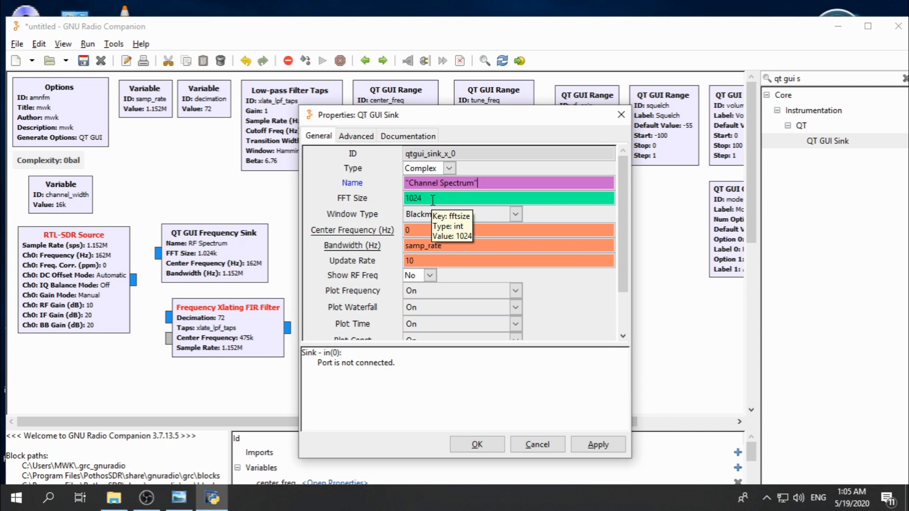
- Set the QT GUI Sink's center frequency to (center_freq *1e6) + (tune_freq *1e3)
double_click(433, 231)
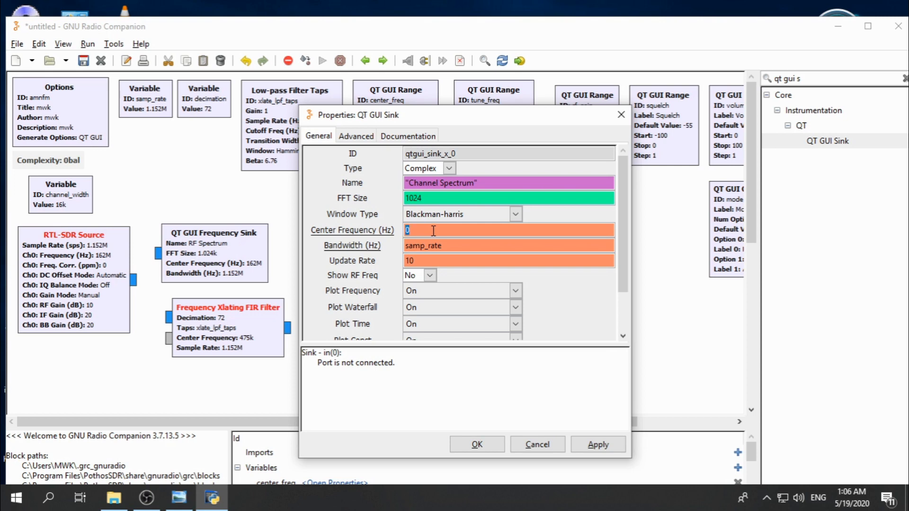
text(()
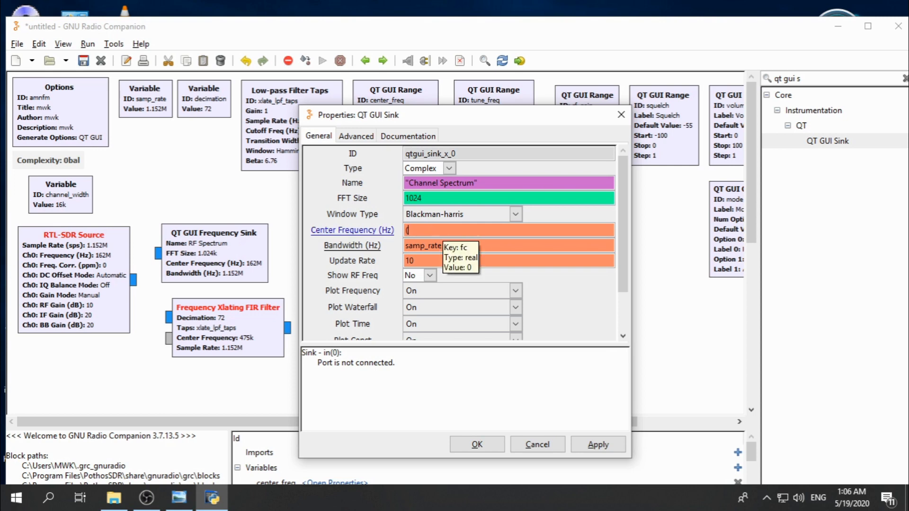
text(center_freq 8)
key(BackSpace)
text(*1e6) + 9)
key(BackSpace)
text((tune_freq)
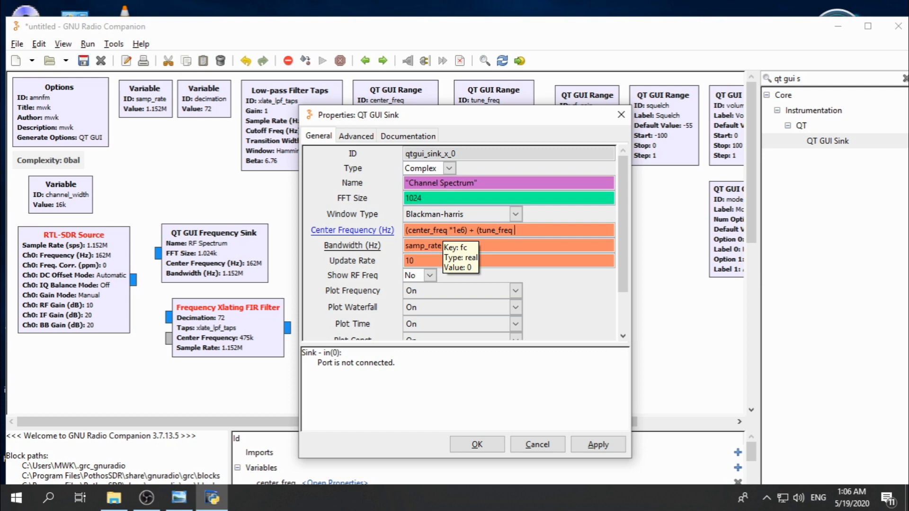
text( *1e3))
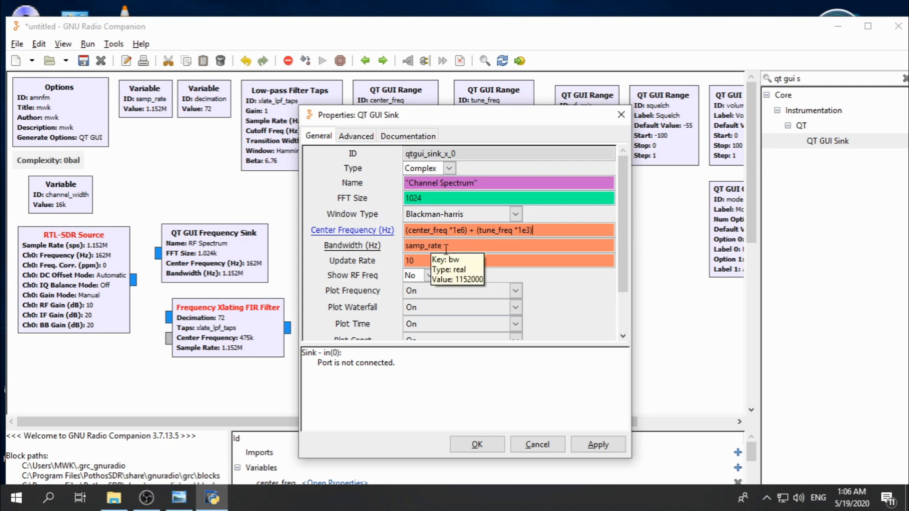
- Set the QT GUI Sink's bandwidth to the variable channel_width
triple_click(447, 251)
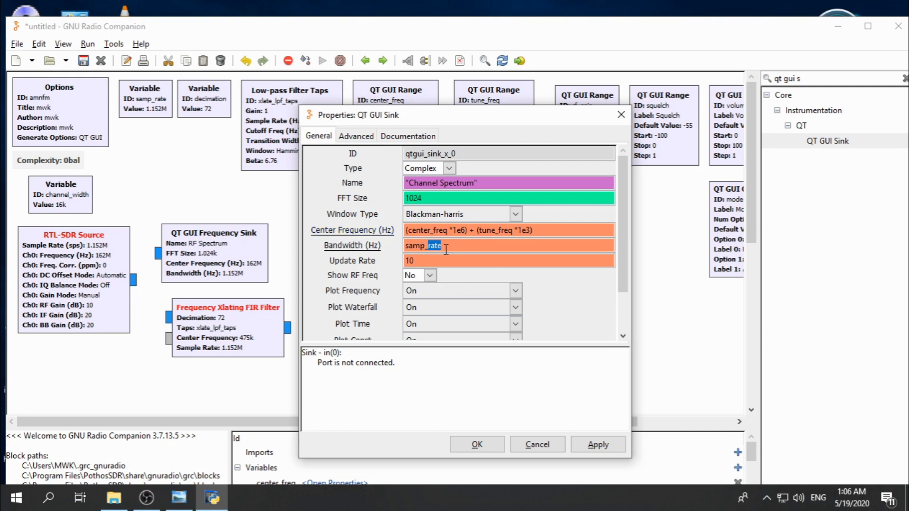
double_click(446, 250)
click(446, 250)
text(cha)
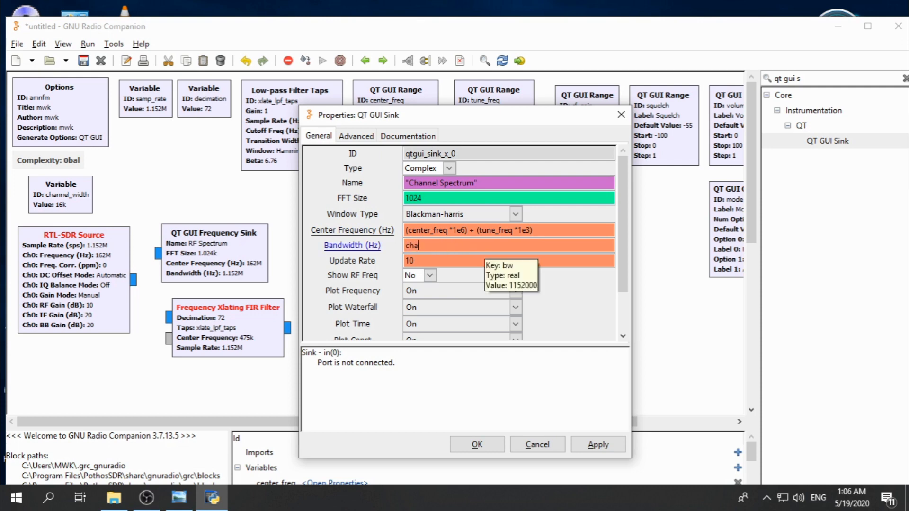
text(nnel_width)
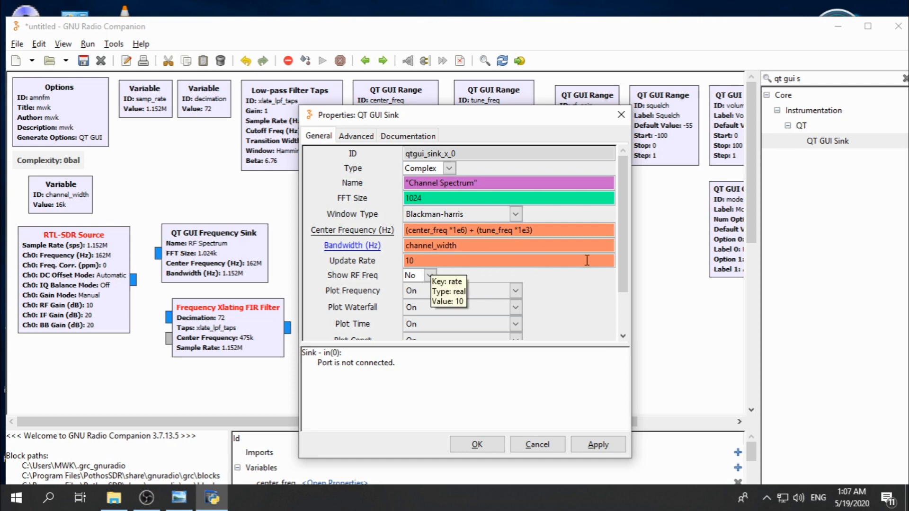
- Set Show RF Freq to Yes, switch Plot Time and Plot Const off, and confirm the QT GUI Sink's properties
drag(620, 238, 616, 268)
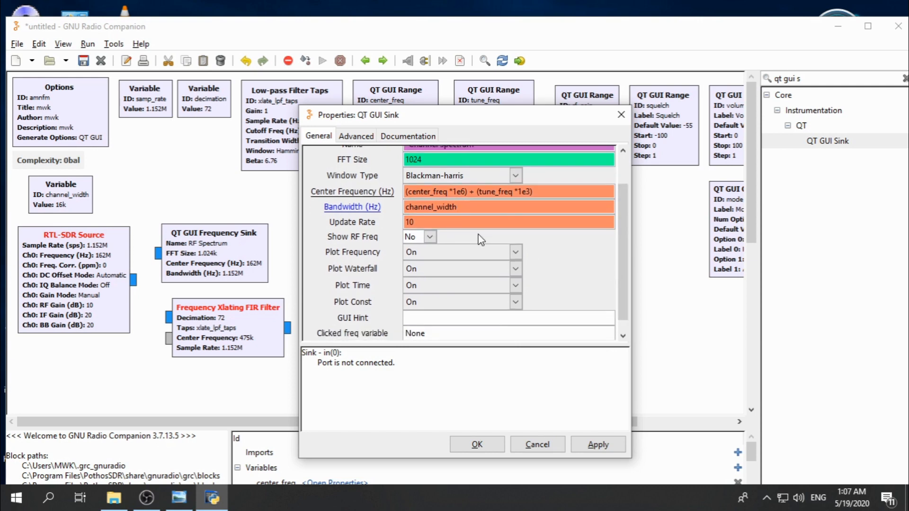
click(430, 237)
click(427, 254)
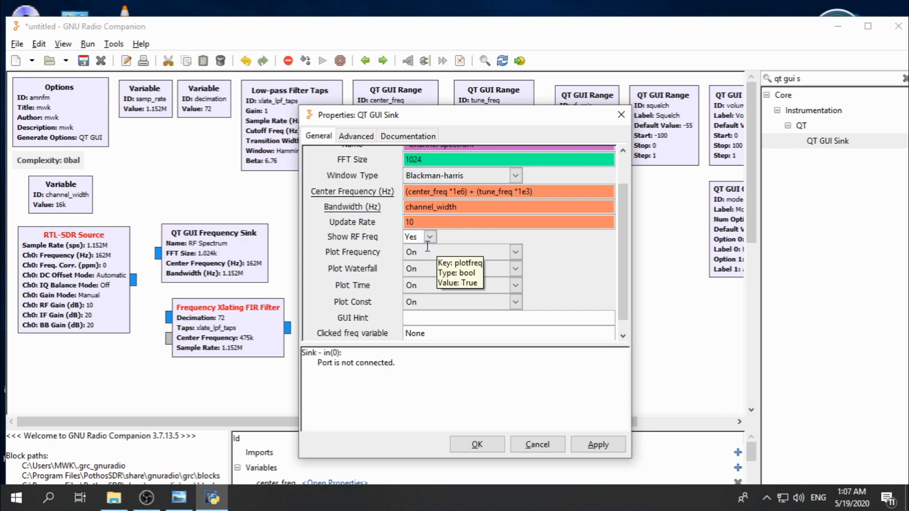
click(516, 286)
click(452, 318)
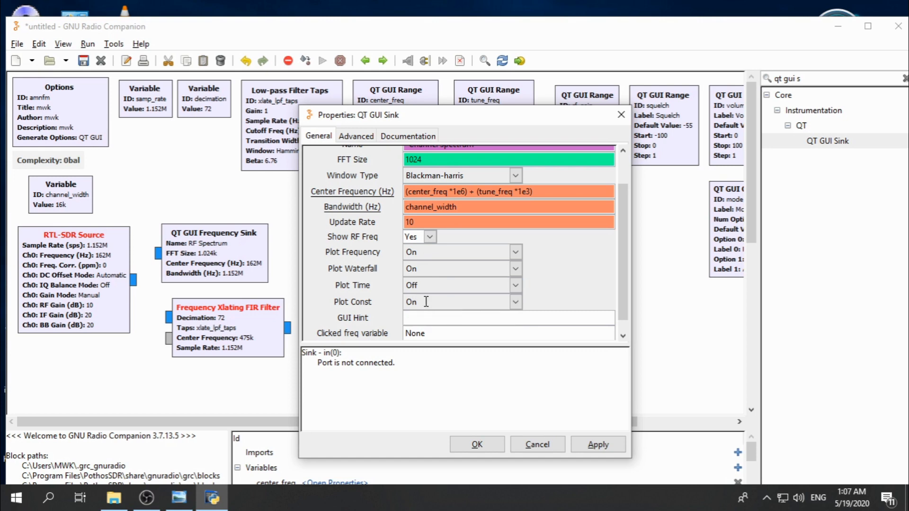
click(516, 302)
click(419, 334)
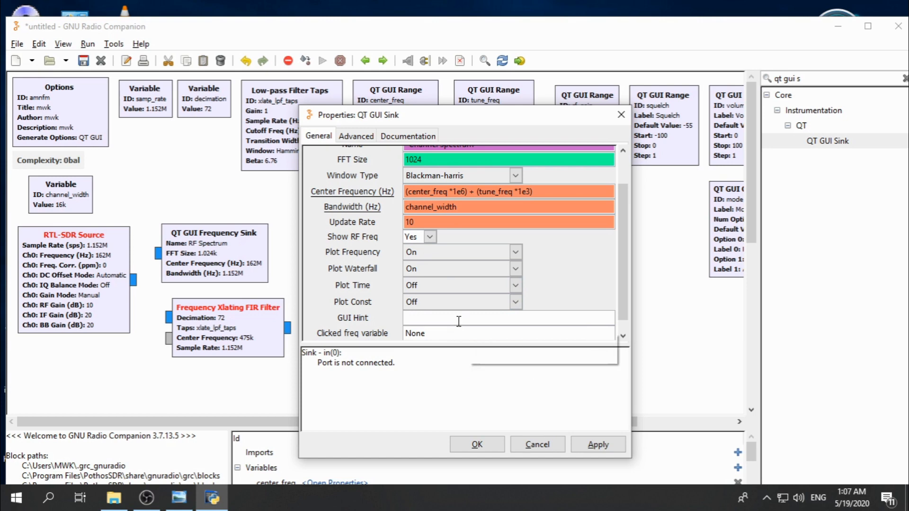
click(472, 444)
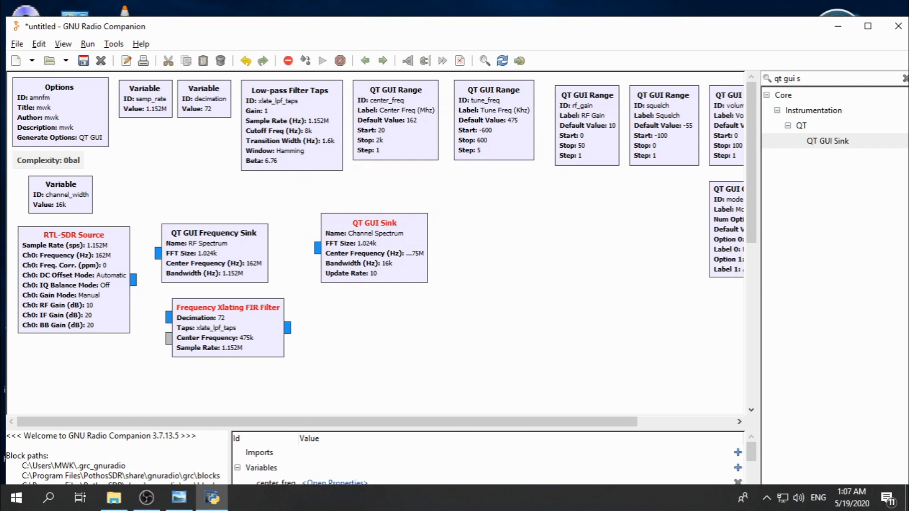
- Search the block library for "power", place a Power Squelch beside the Frequency Xlating FIR Filter and open its properties
key(alt+Tab)
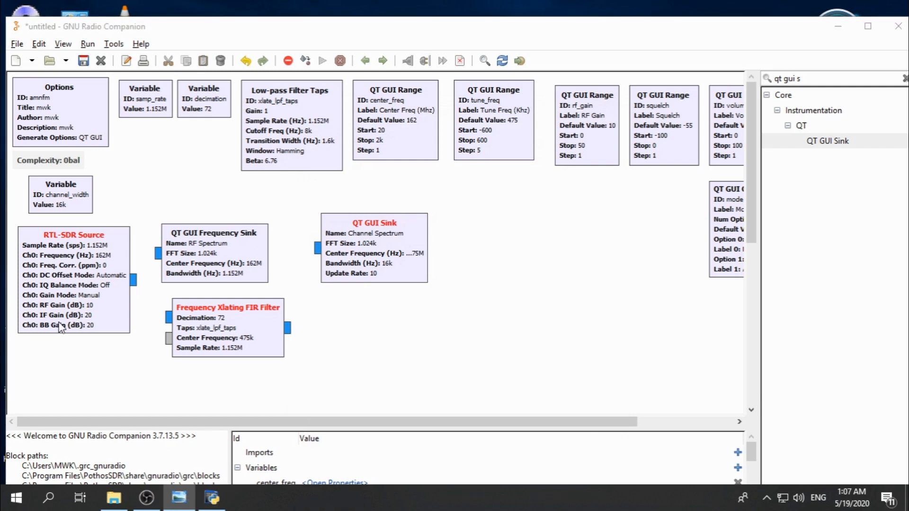
triple_click(804, 79)
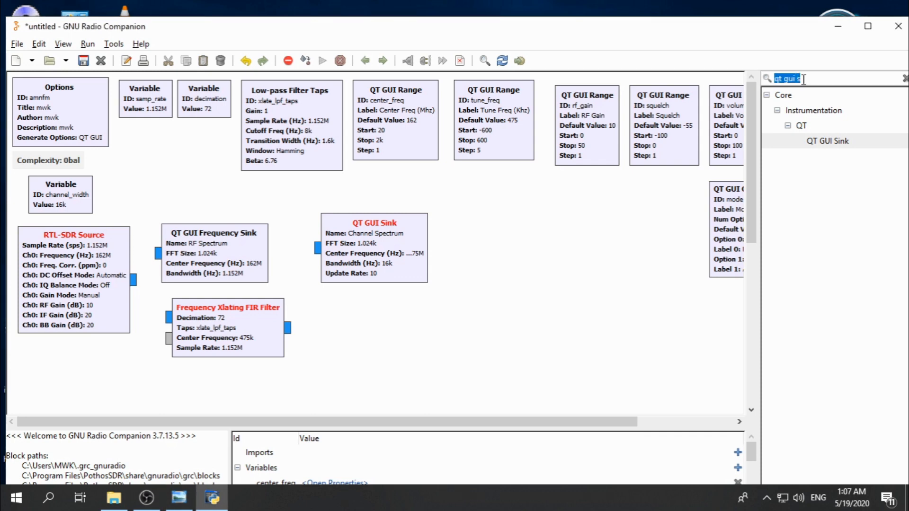
text(power)
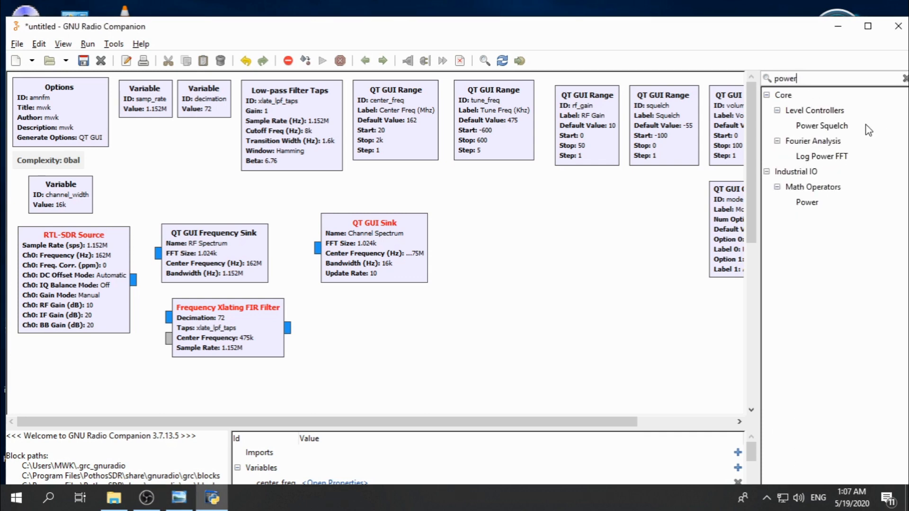
drag(846, 127, 367, 334)
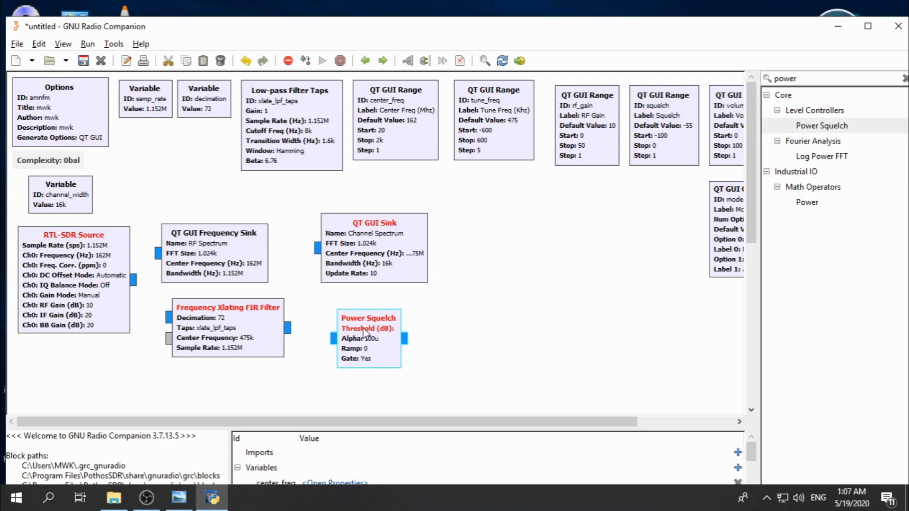
double_click(367, 333)
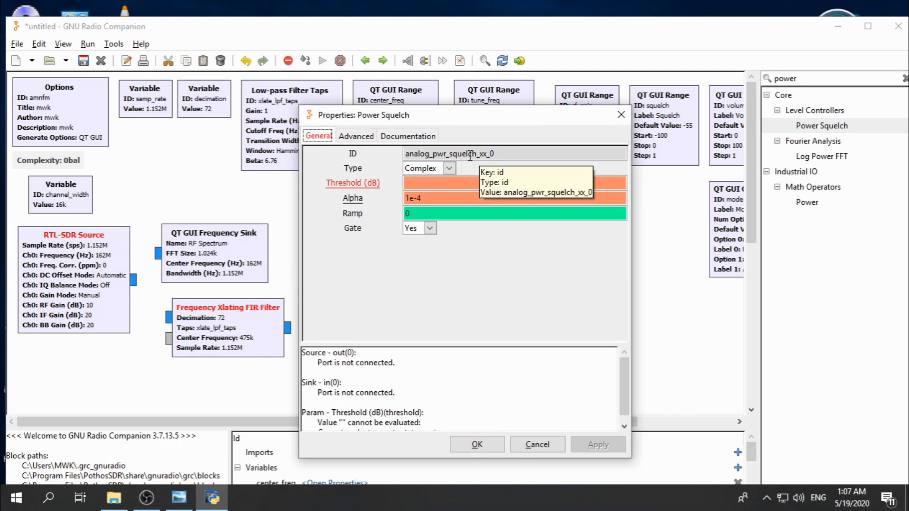
- Set the Power Squelch's threshold to the variable squelch and confirm its properties
click(440, 185)
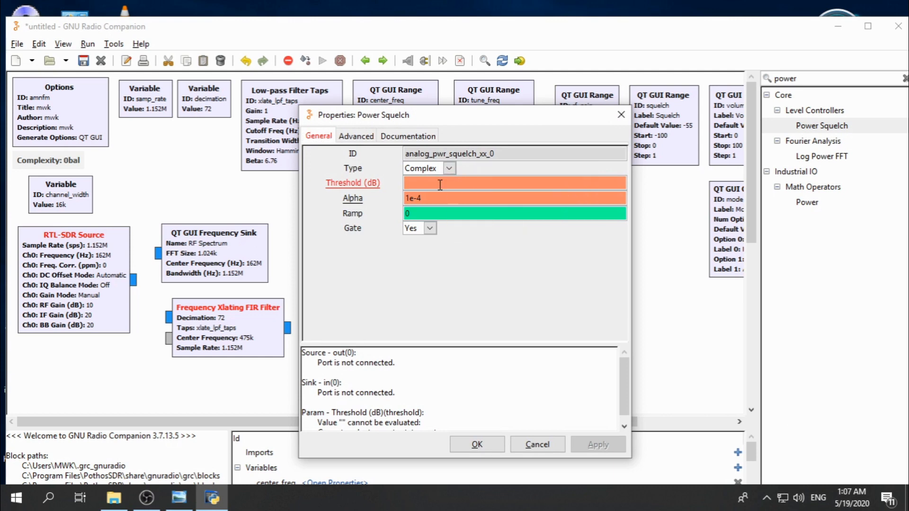
text(sq)
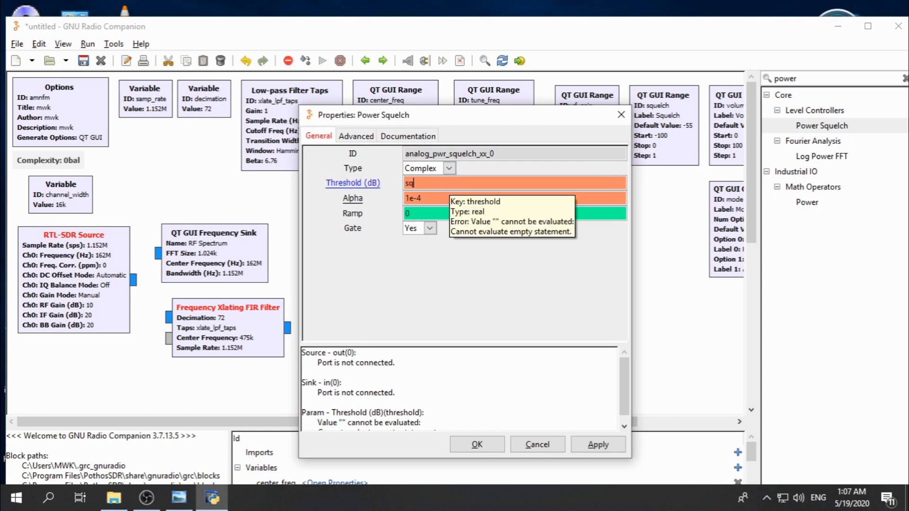
text(uelch)
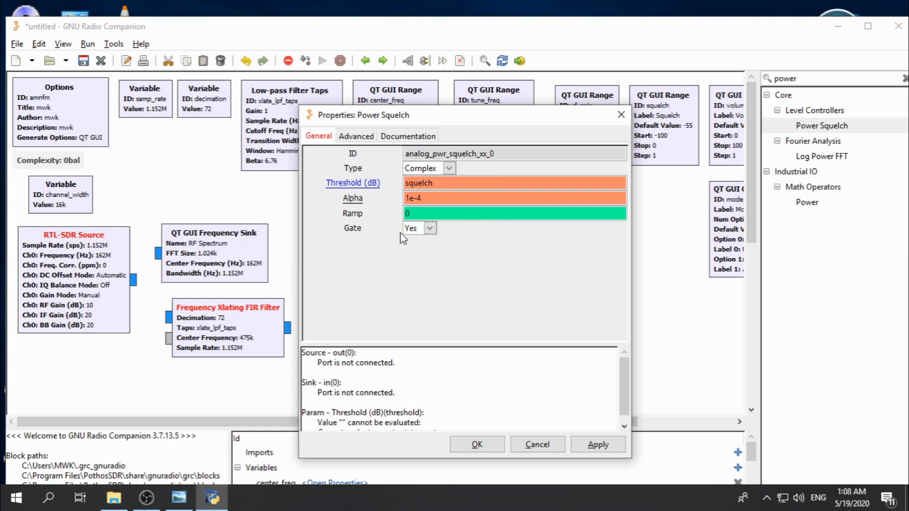
click(465, 443)
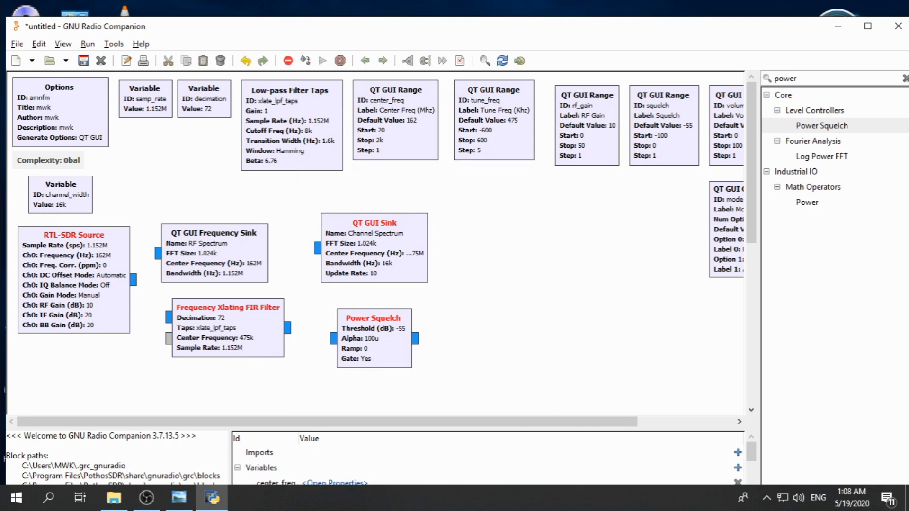
- Search the block library for "fm", place an FM Demod beside the Power Squelch and open its properties
key(alt+Tab)
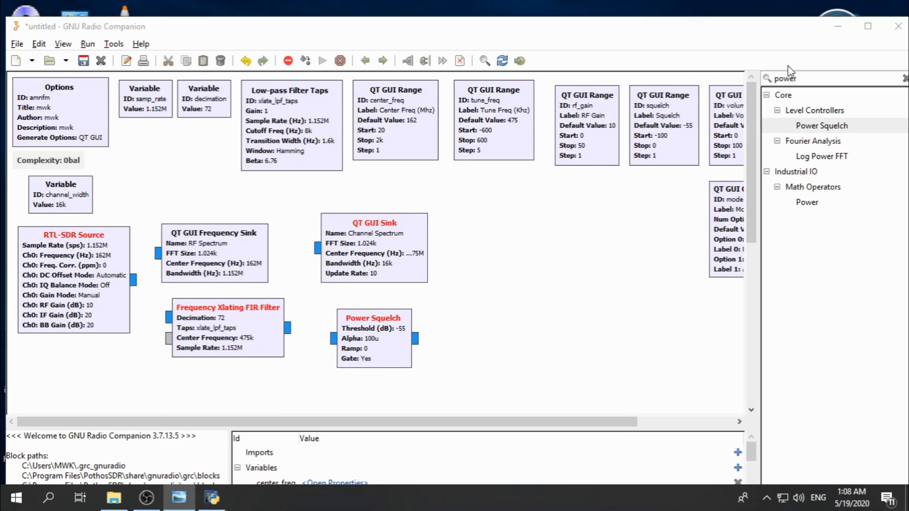
click(804, 76)
text(fm)
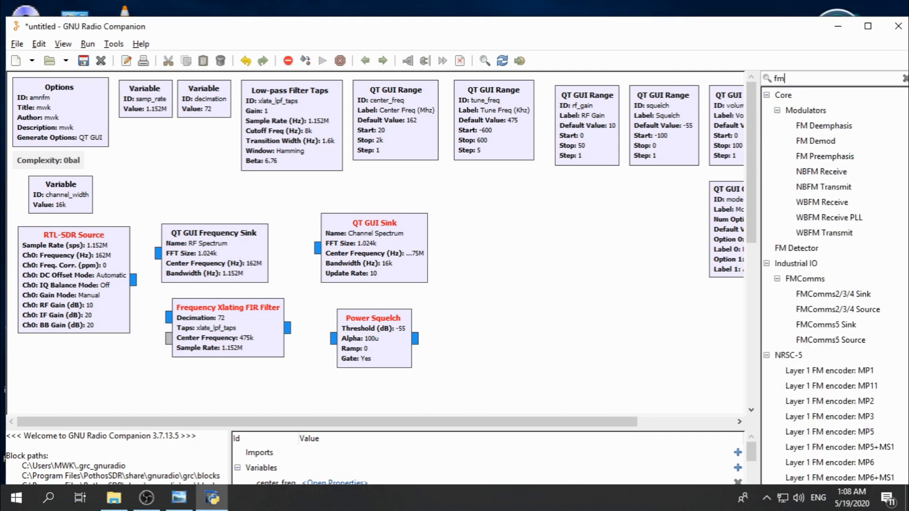
drag(816, 140, 471, 334)
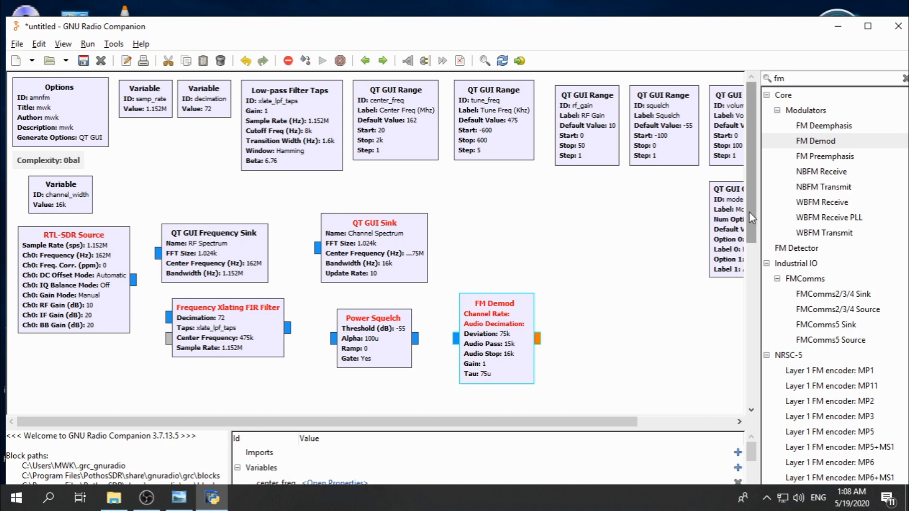
drag(749, 212, 750, 267)
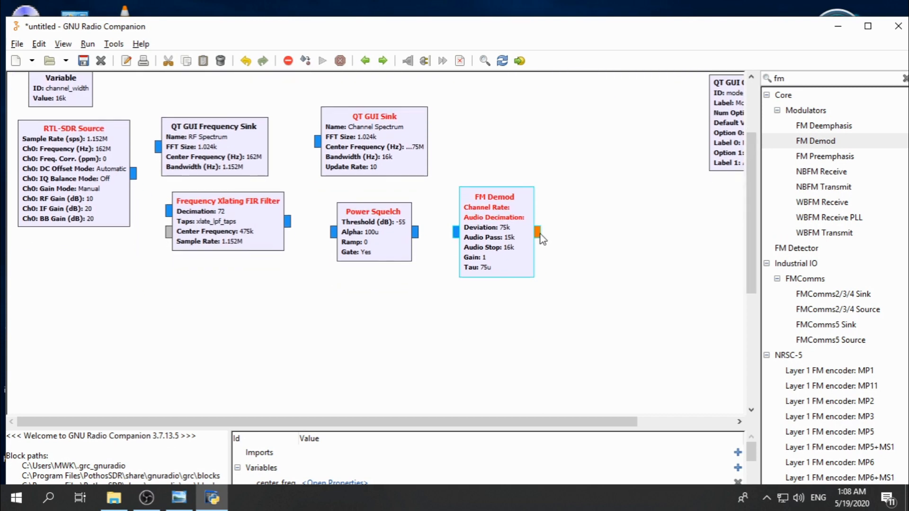
double_click(504, 232)
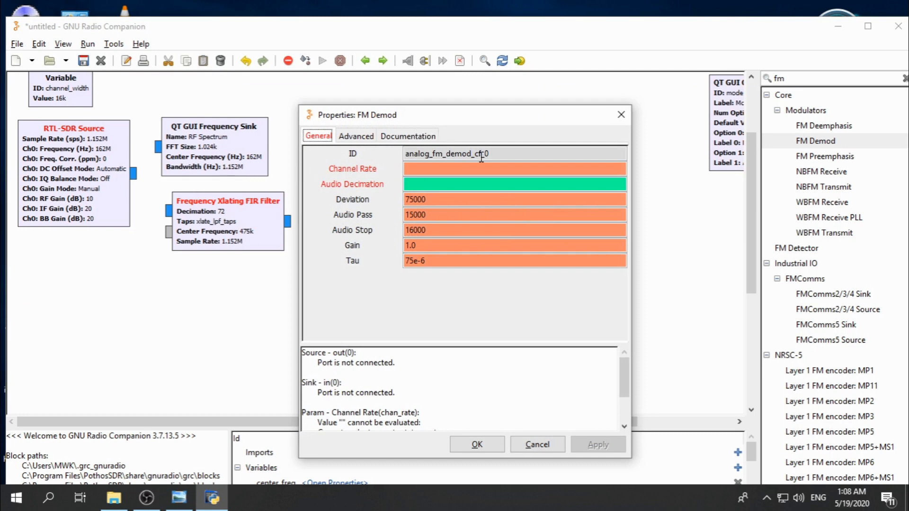
click(449, 172)
text(cha)
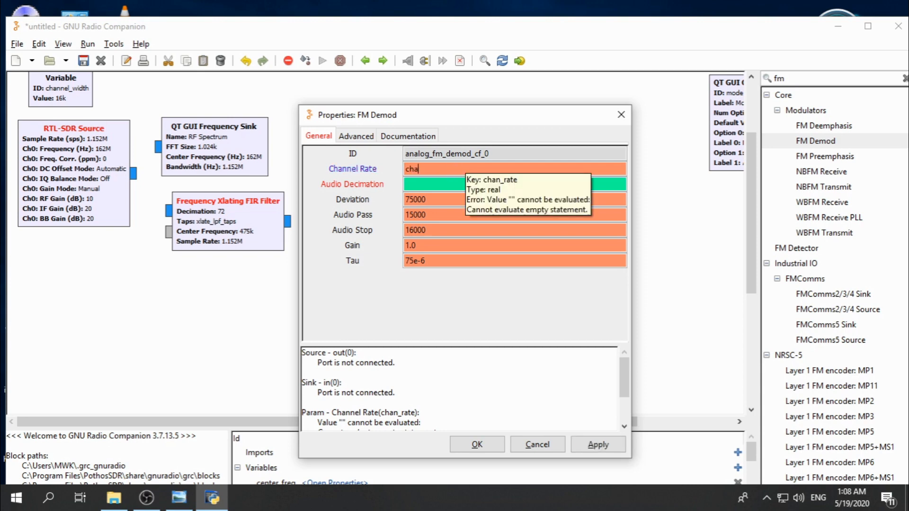
text(nnel_width)
click(413, 183)
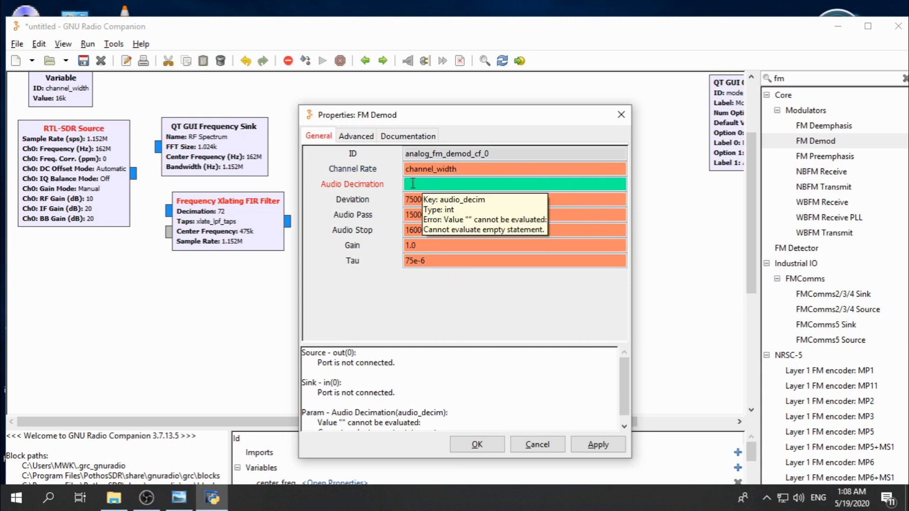
text(1)
- Set the FM Demod's deviation to 5000, audio pass to 3000 and audio stop to 4000, and confirm its properties
double_click(439, 202)
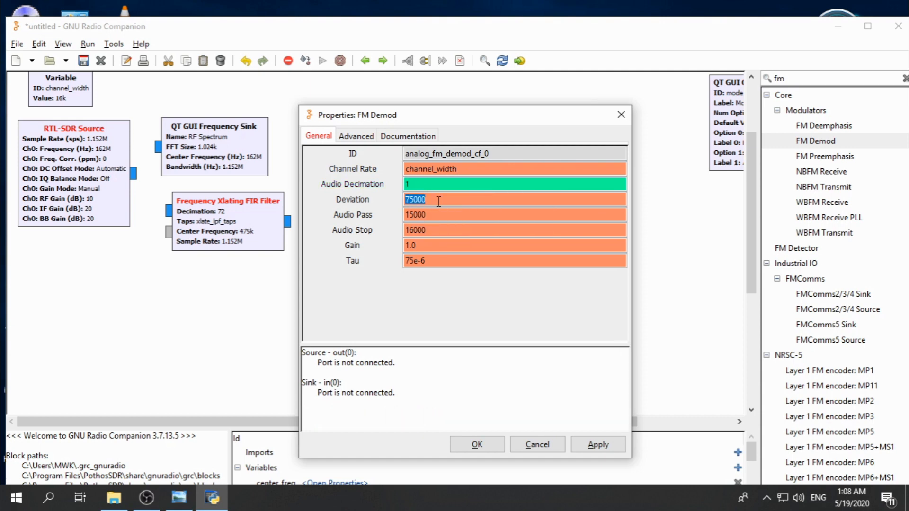
text(5000)
double_click(434, 215)
text(3000)
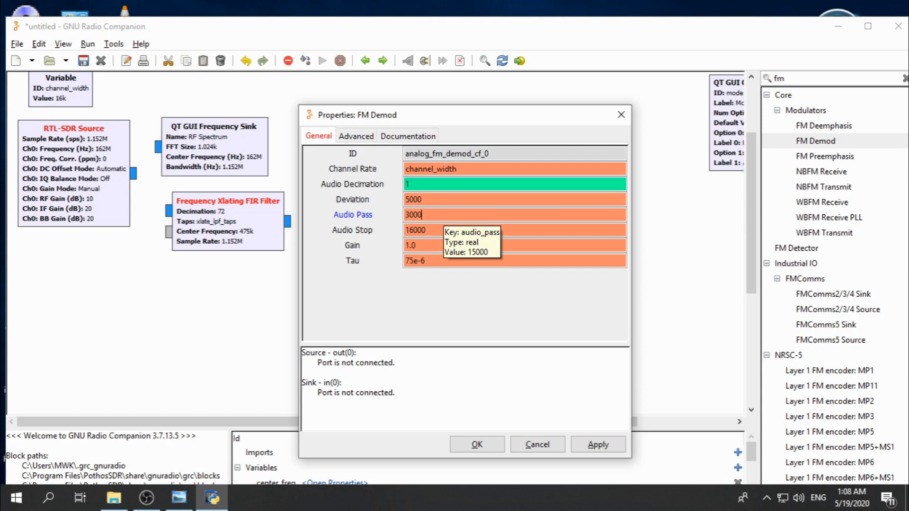
double_click(440, 229)
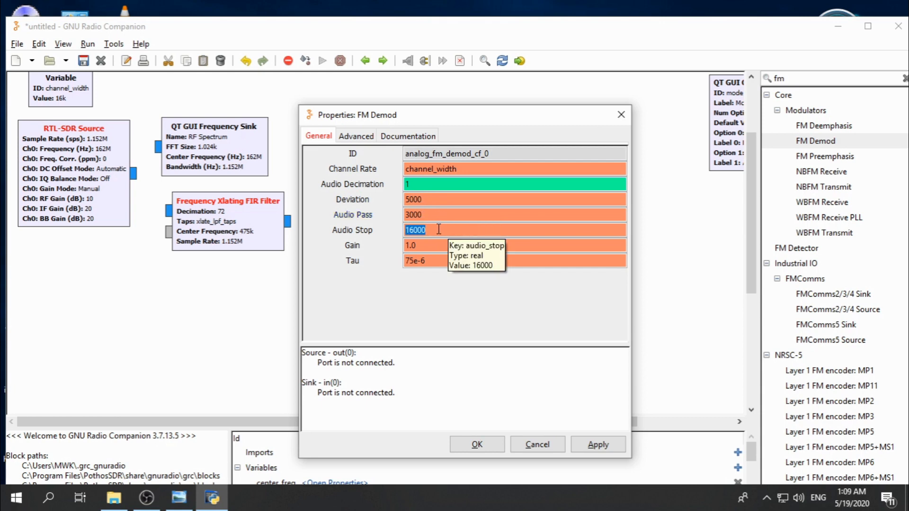
text(4000)
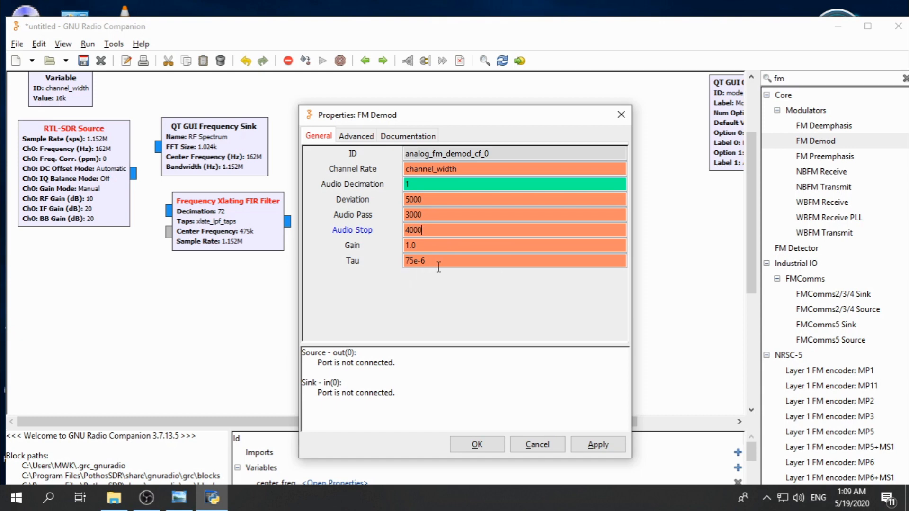
click(473, 445)
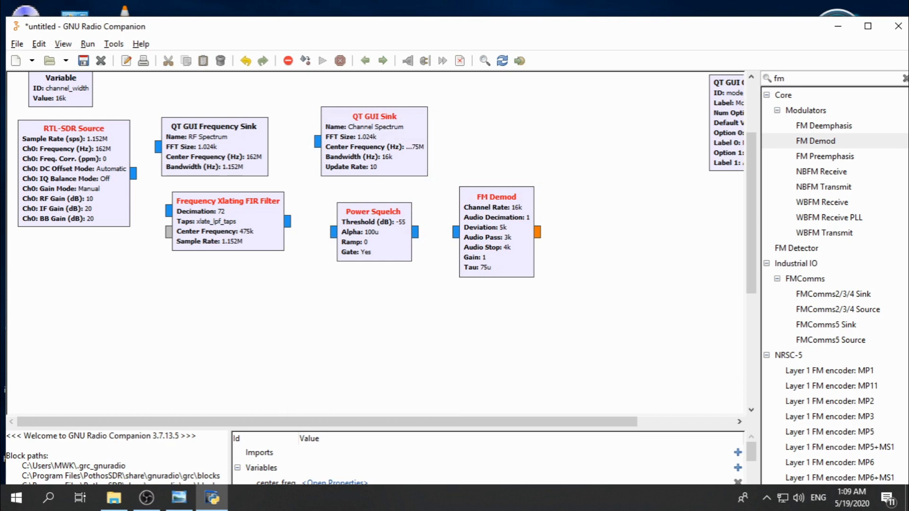
key(alt+Tab)
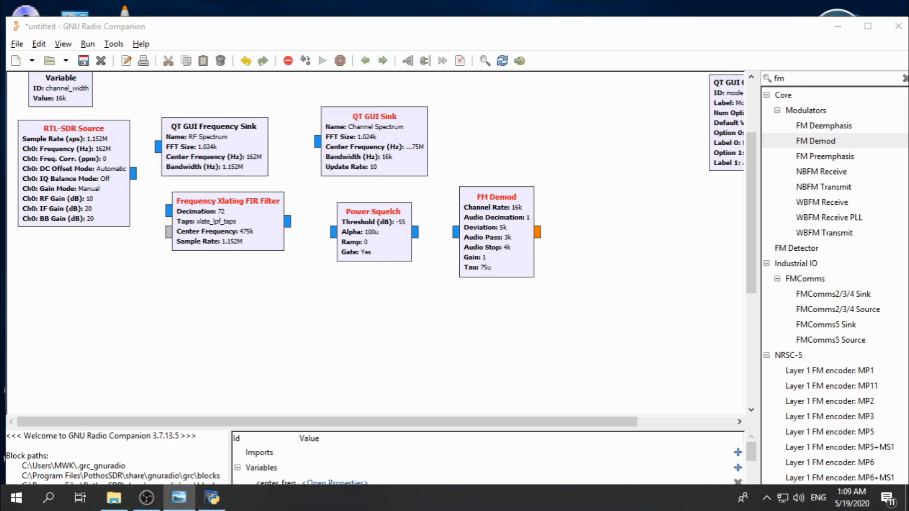
key(alt+Tab)
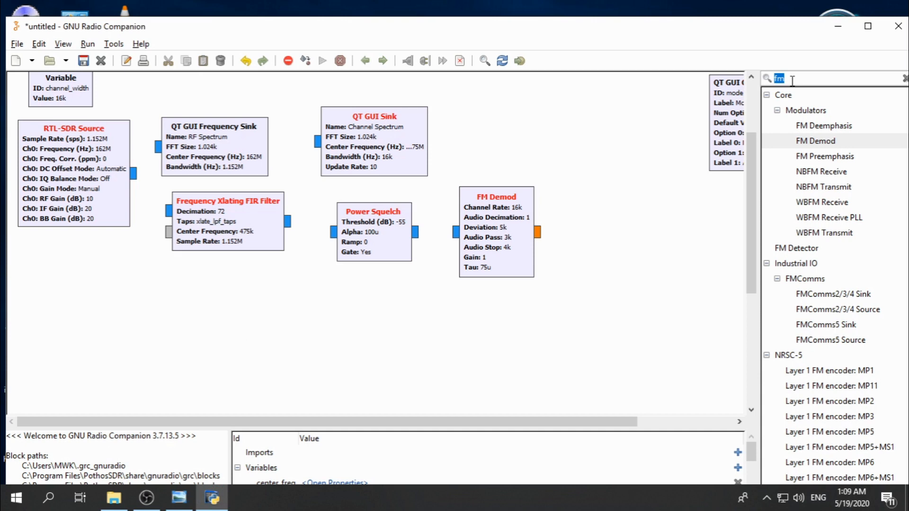
- Search the block library for "agc", place an AGC2 block below the FM Demod and accept its default properties
text(agc)
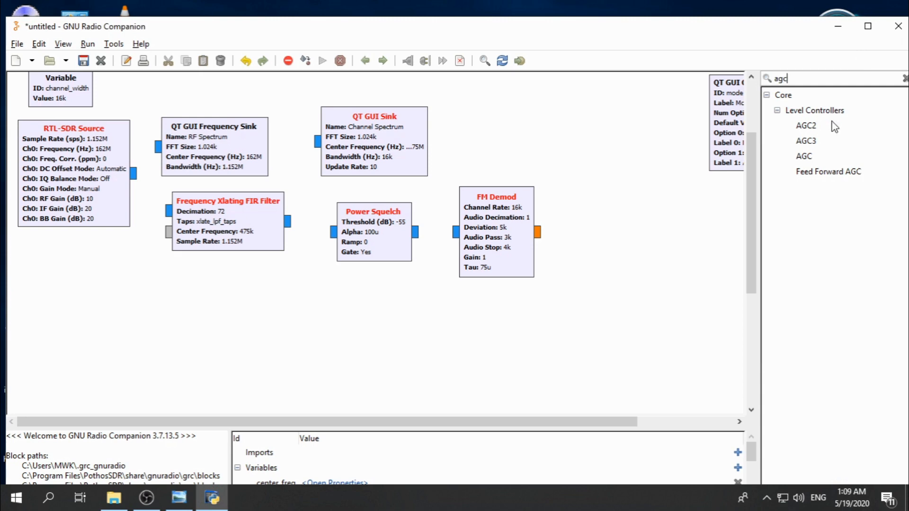
drag(832, 126, 407, 248)
drag(353, 213, 496, 314)
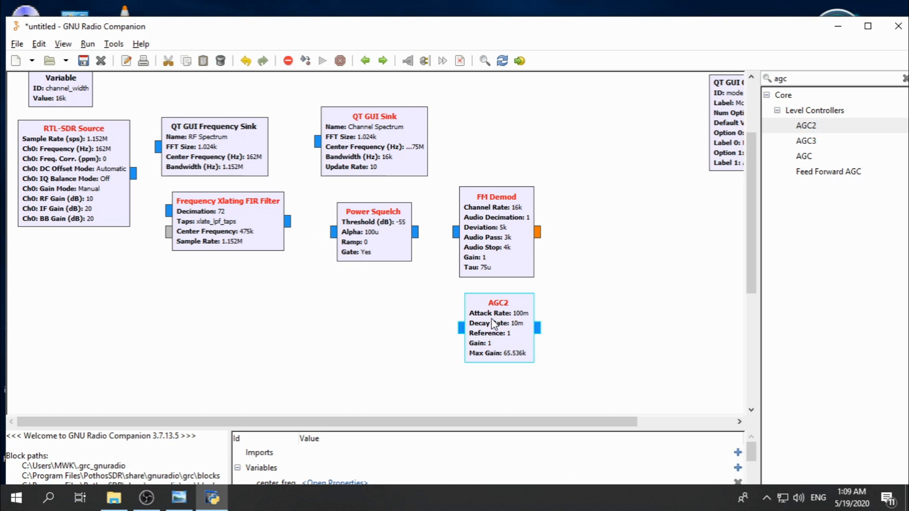
double_click(494, 324)
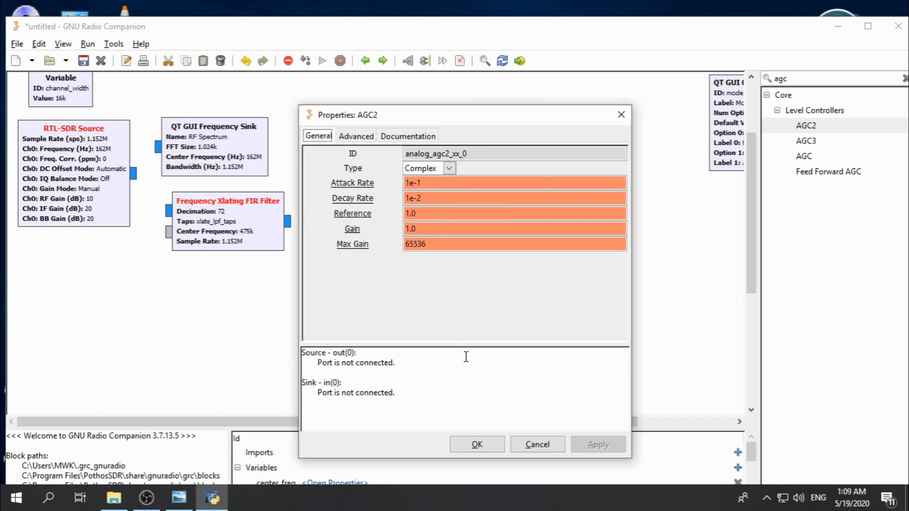
click(477, 445)
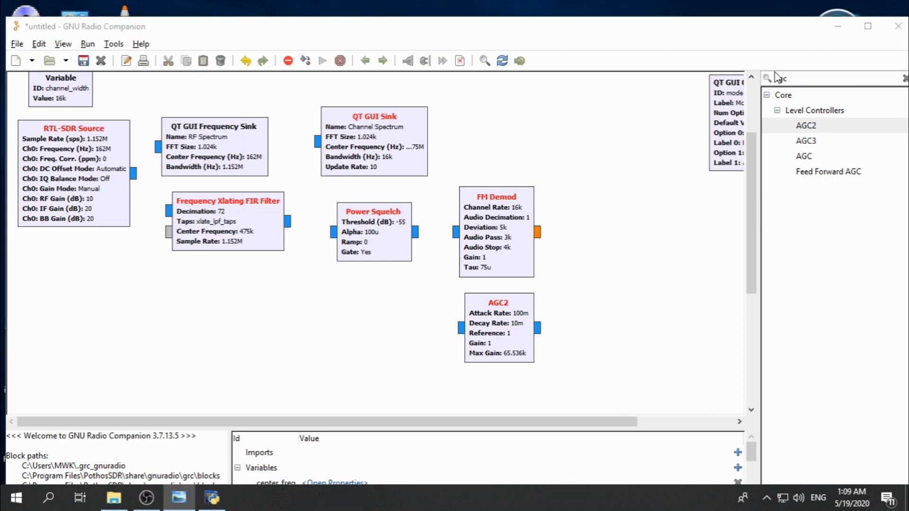
- Search the block library for "am dem" and place an AM Demod beside the AGC2 block
double_click(800, 78)
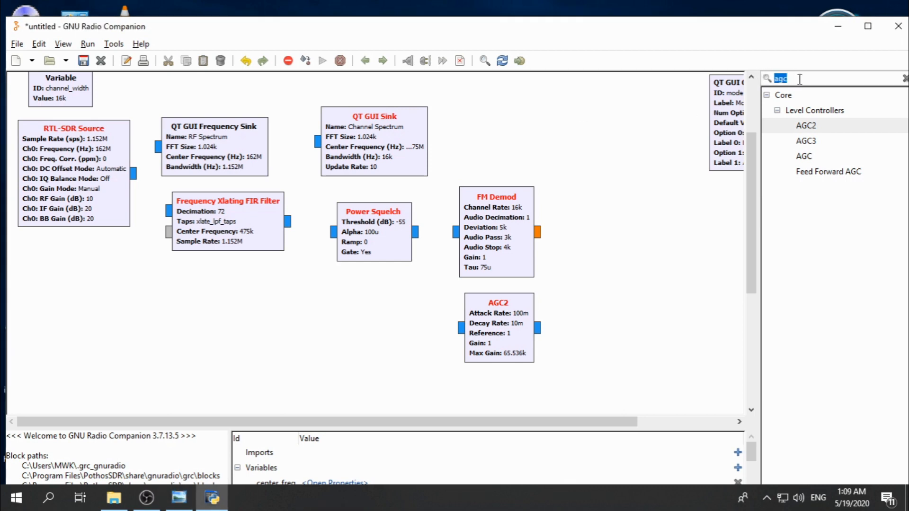
text(am dem)
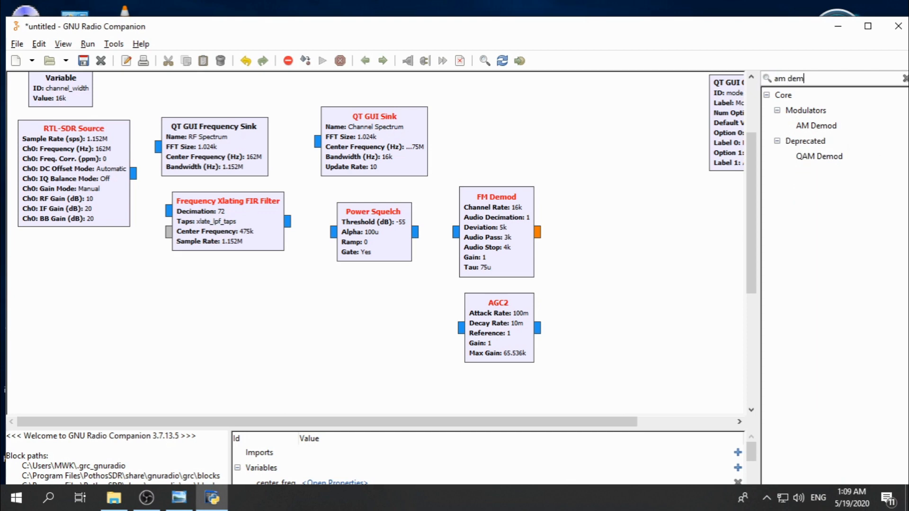
double_click(845, 126)
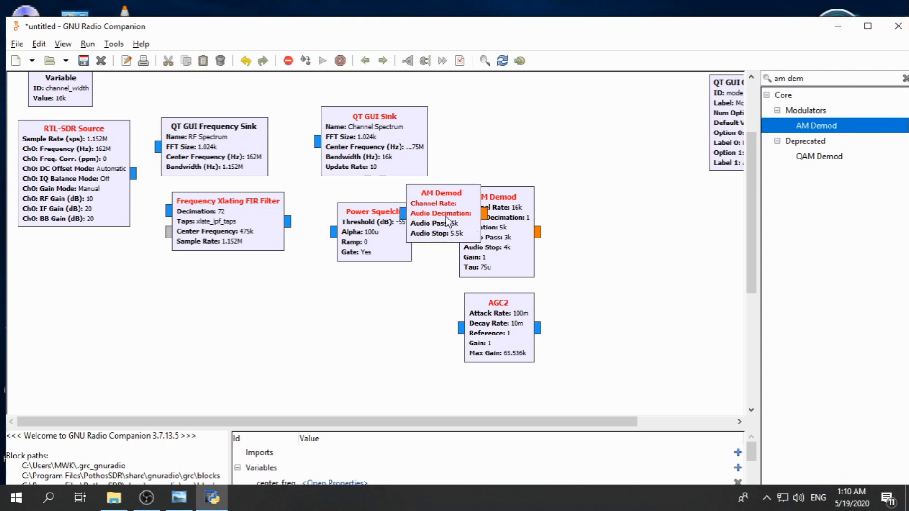
drag(443, 217, 605, 332)
drag(550, 428, 666, 423)
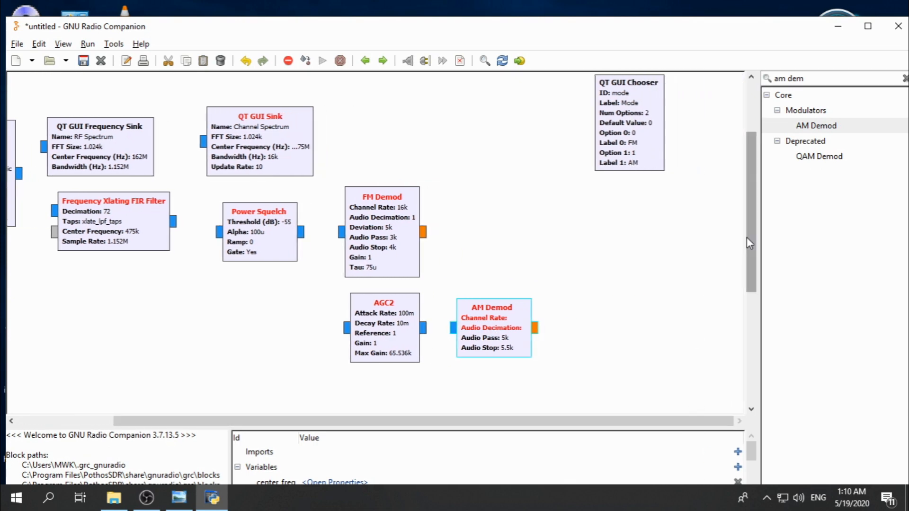
drag(751, 237, 751, 271)
drag(508, 273, 513, 273)
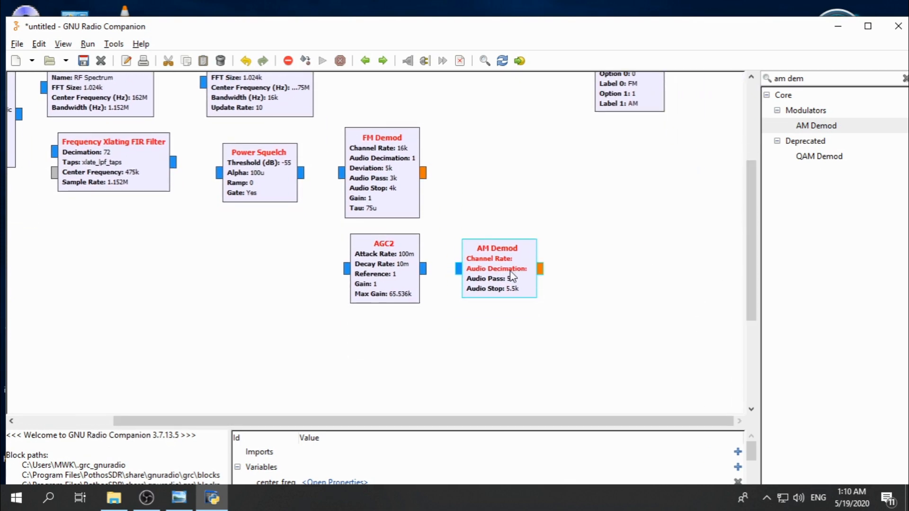
double_click(501, 273)
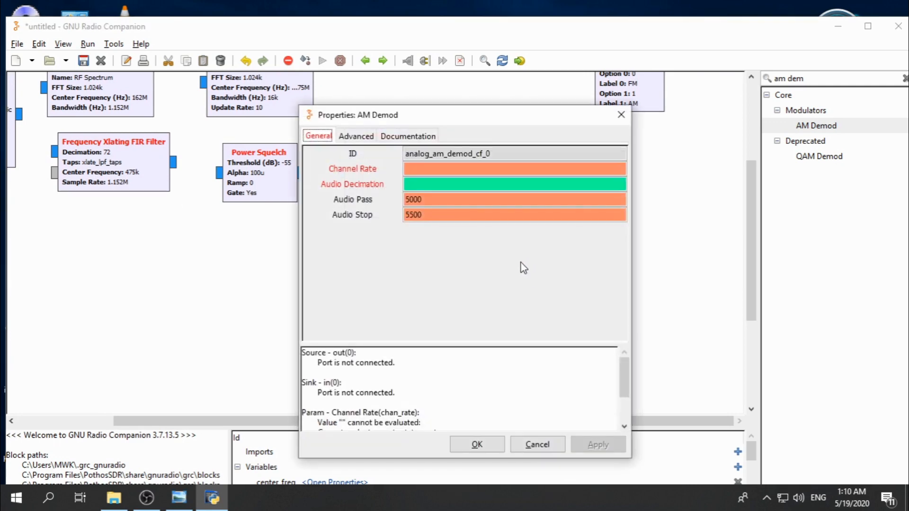
click(432, 169)
text(cha)
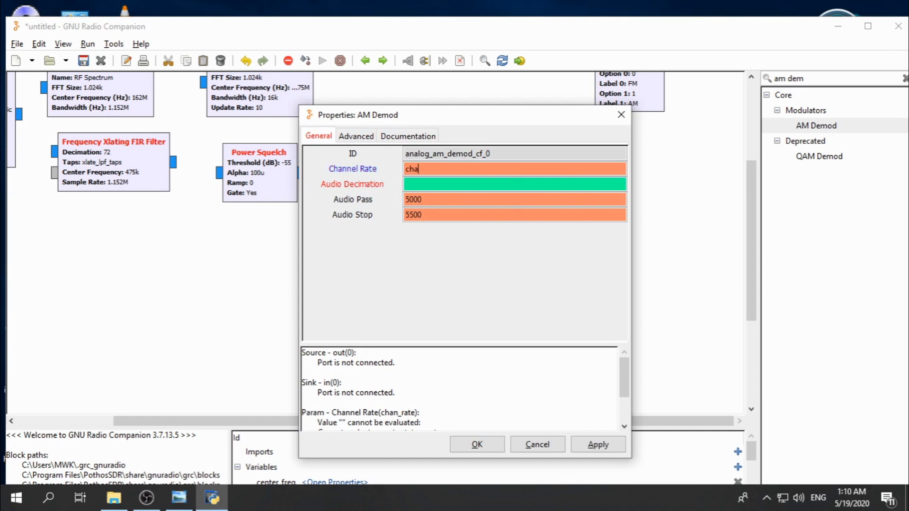
text(nnel)
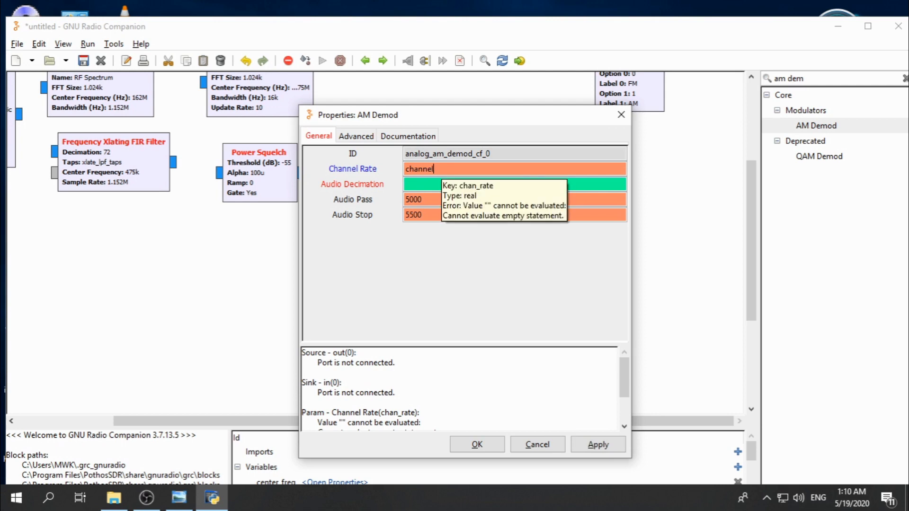
text(_width)
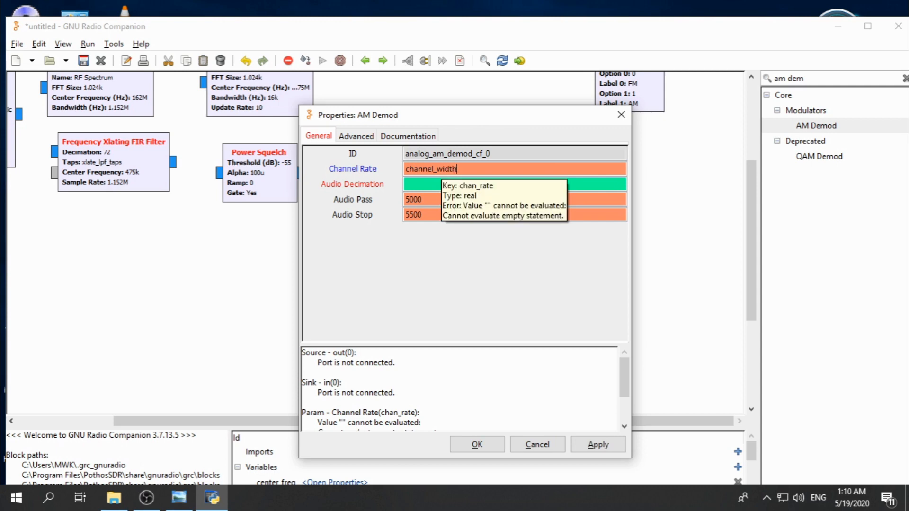
click(429, 183)
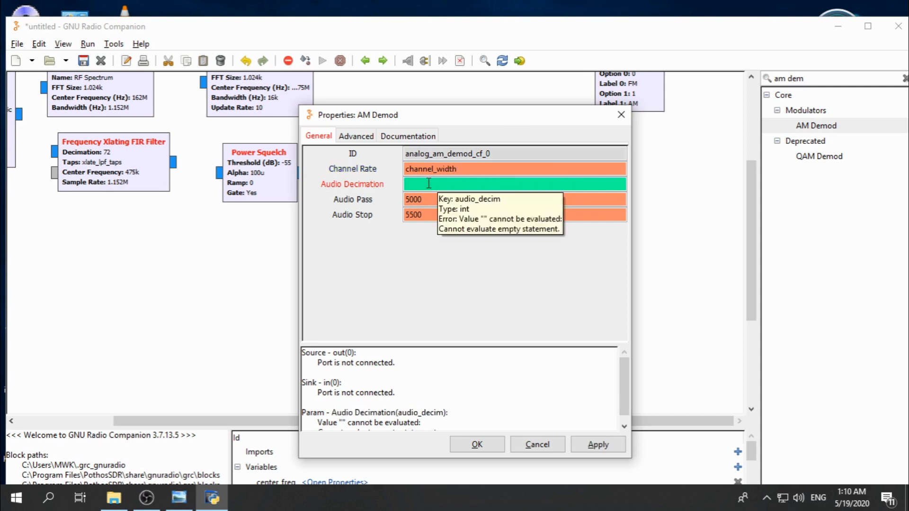
text(1)
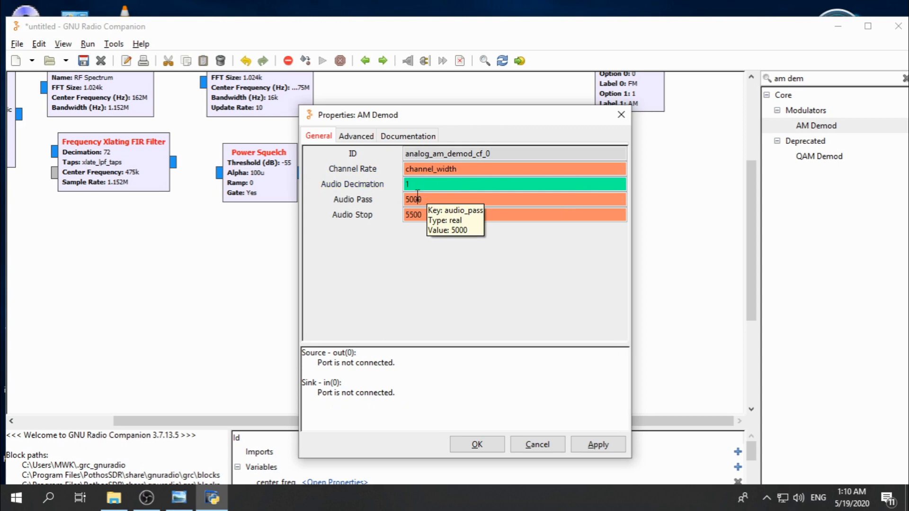
- Set the AM Demod's audio pass to 3000 and audio stop to 4000, and confirm its properties
double_click(419, 200)
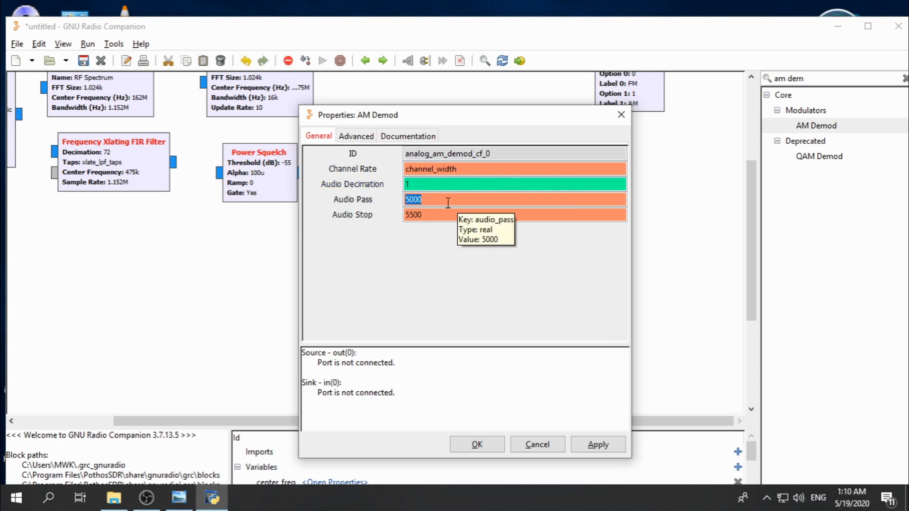
text(30)
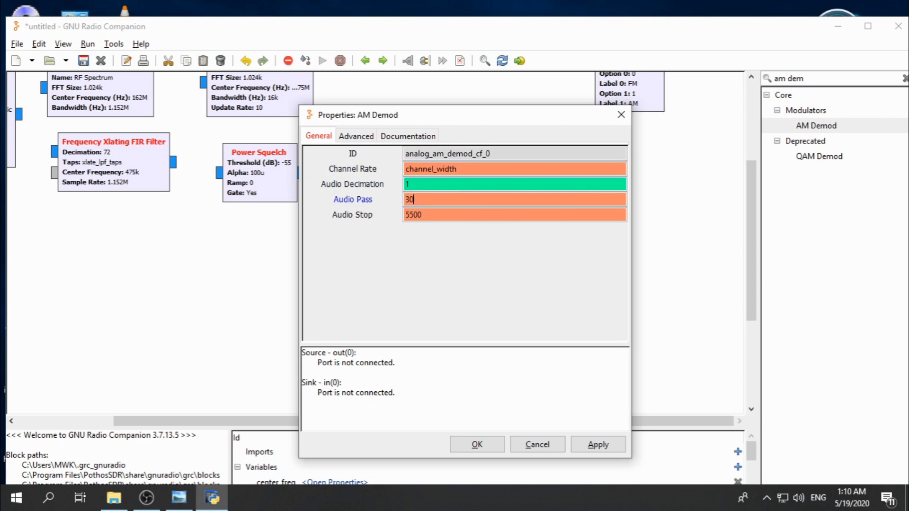
text(00)
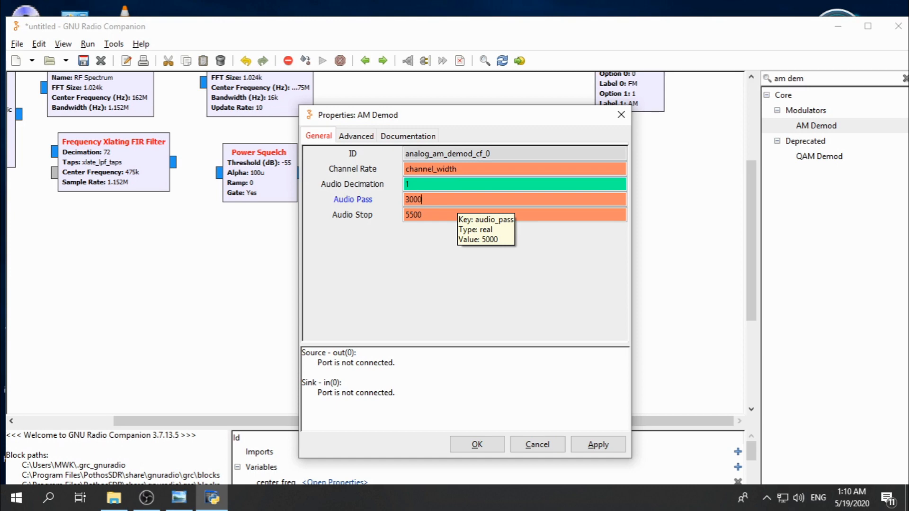
double_click(448, 215)
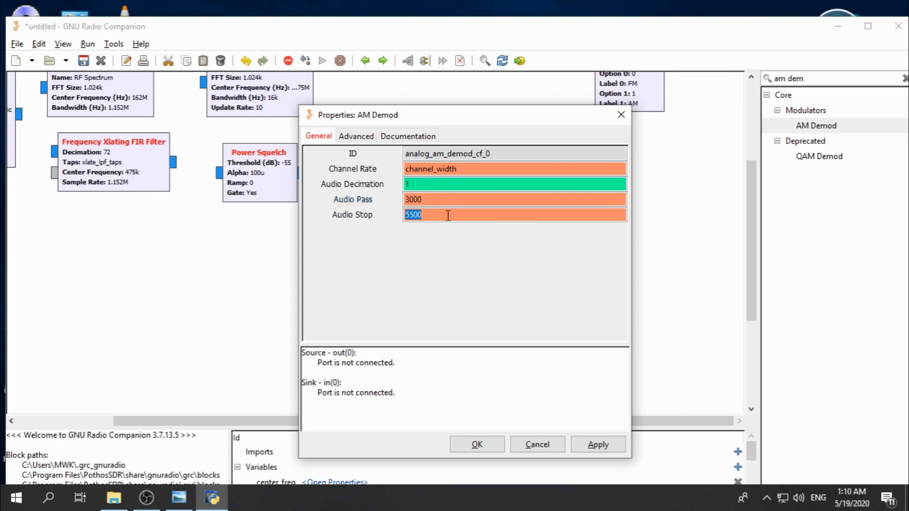
text(4000)
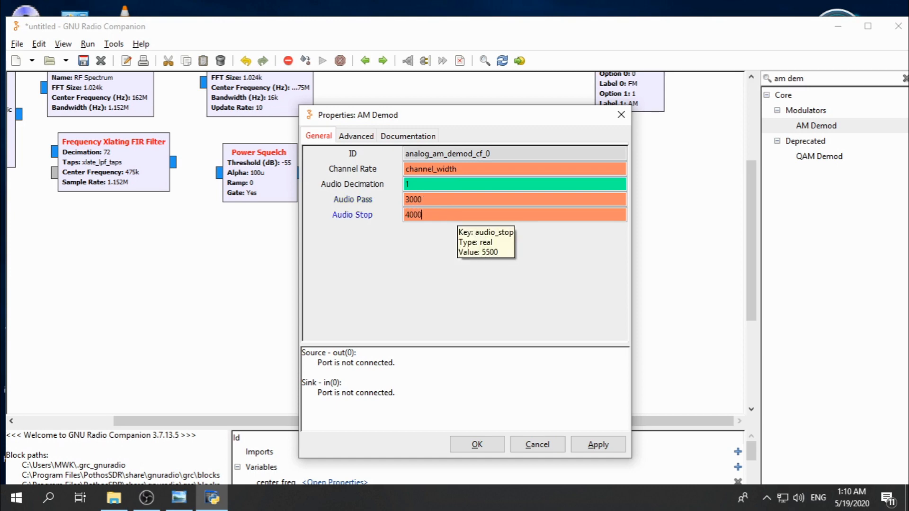
click(466, 445)
- Search the block library for "selector" and place the Selector from the Deprecated category below the QT GUI Chooser
drag(463, 421, 387, 431)
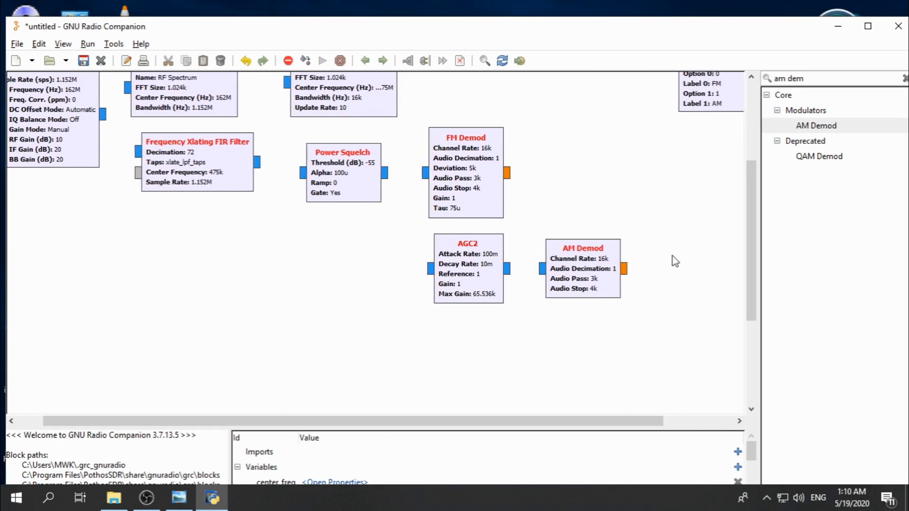
drag(749, 273, 745, 293)
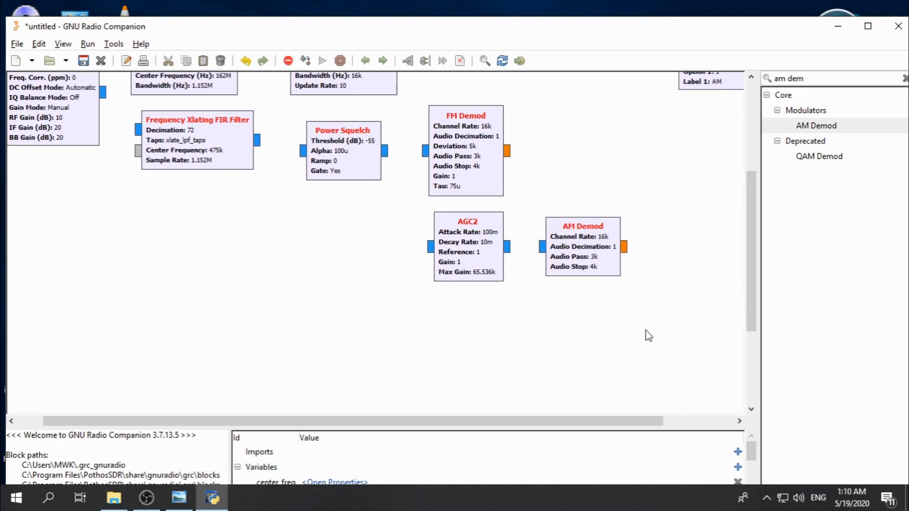
drag(526, 427, 632, 410)
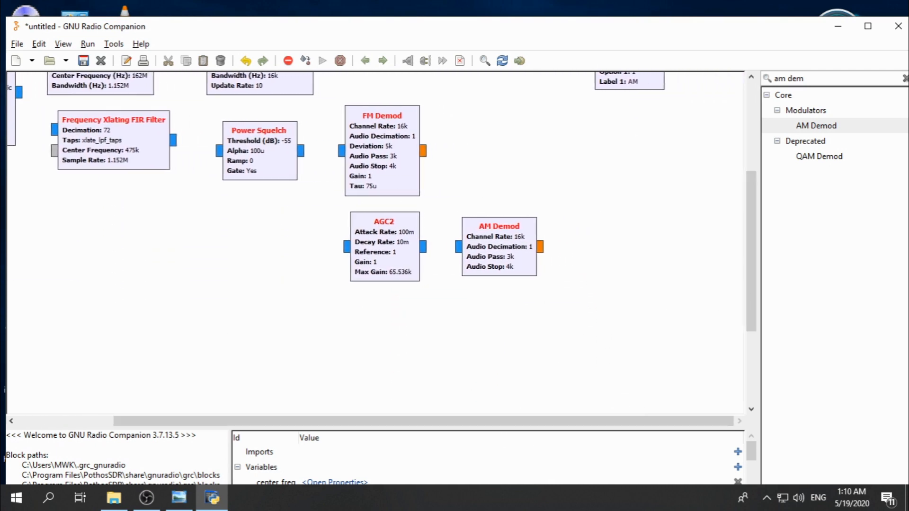
key(alt+Tab)
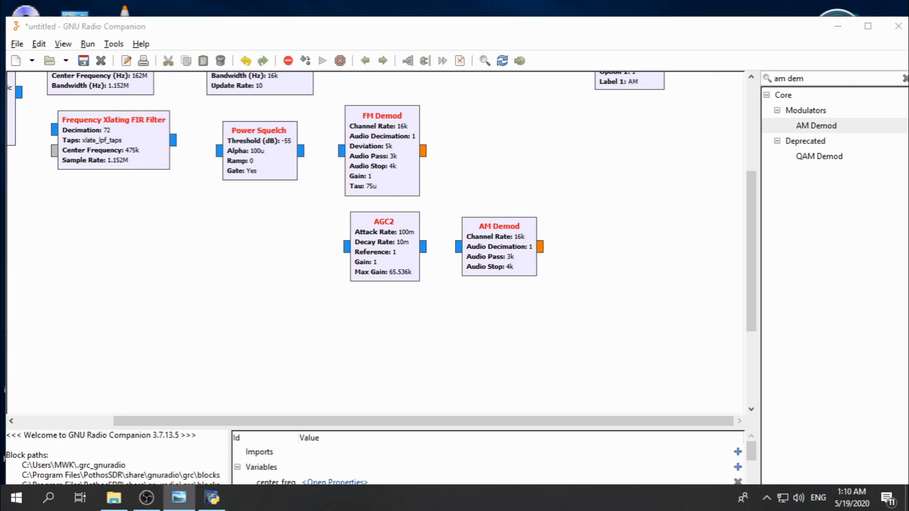
triple_click(820, 78)
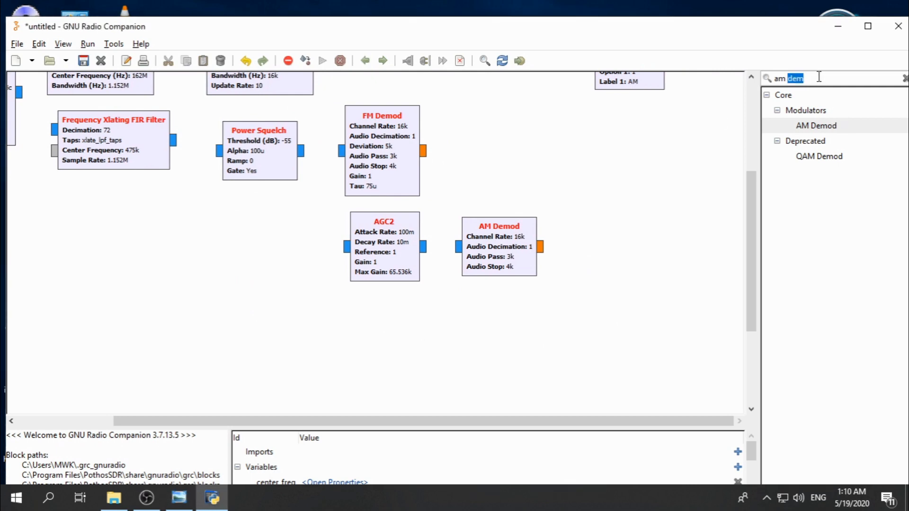
double_click(821, 78)
triple_click(820, 78)
text(selector)
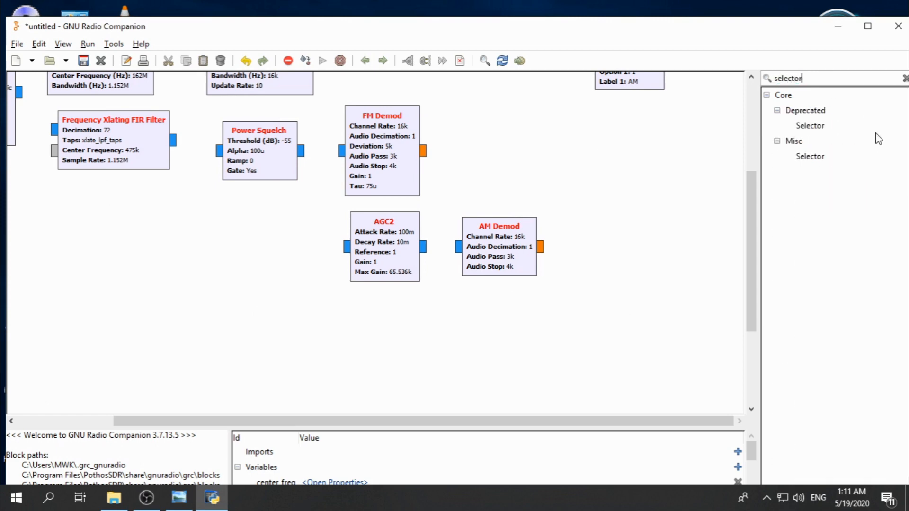
click(846, 126)
drag(847, 129, 658, 135)
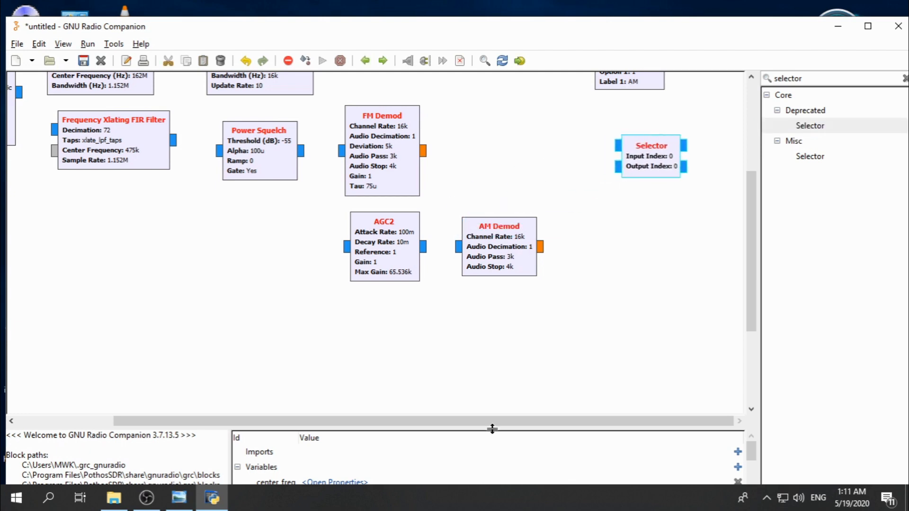
drag(749, 305, 752, 274)
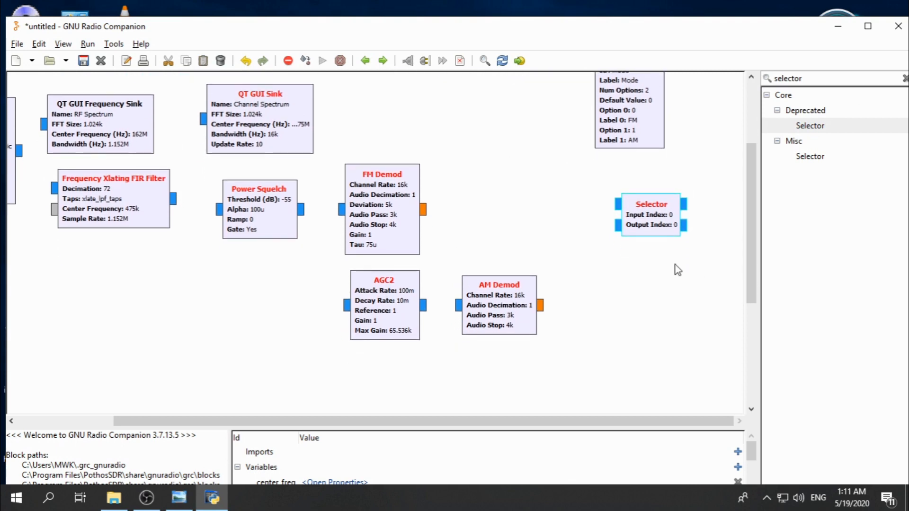
- Set the Selector's type to Float and its number of outputs to 1
double_click(651, 217)
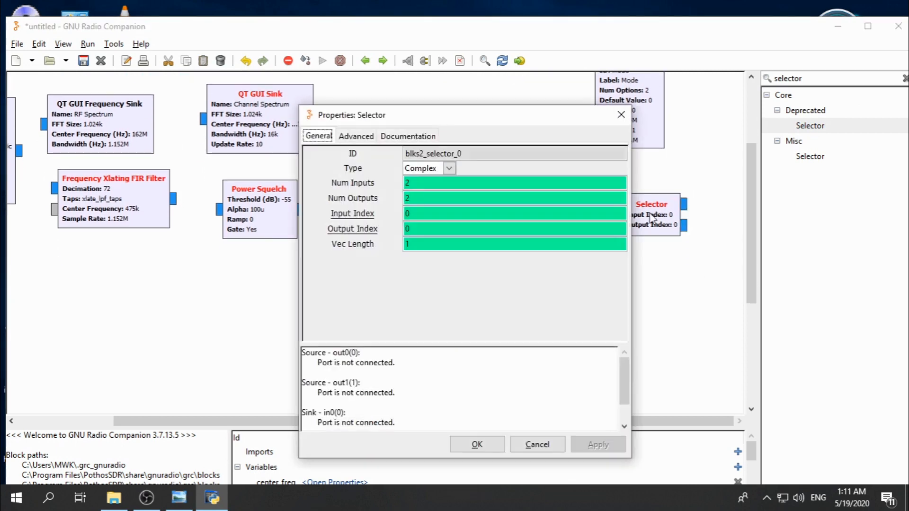
click(450, 169)
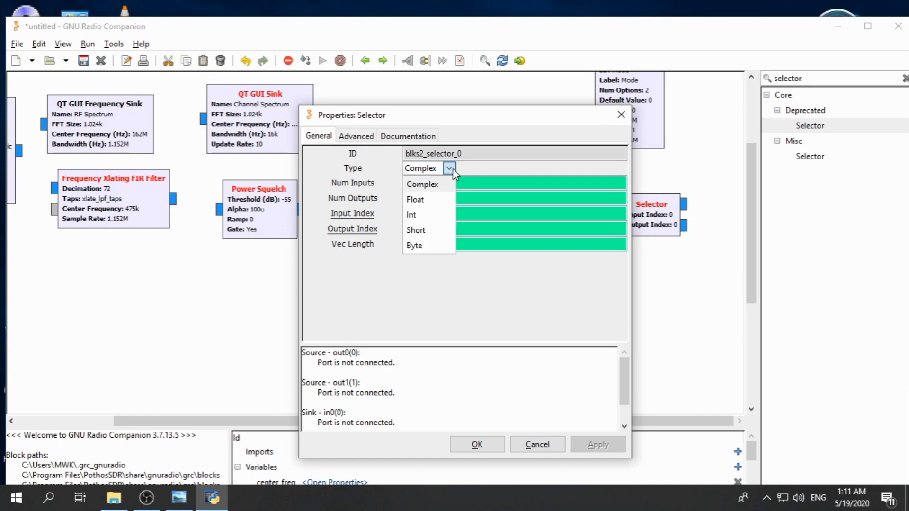
click(431, 198)
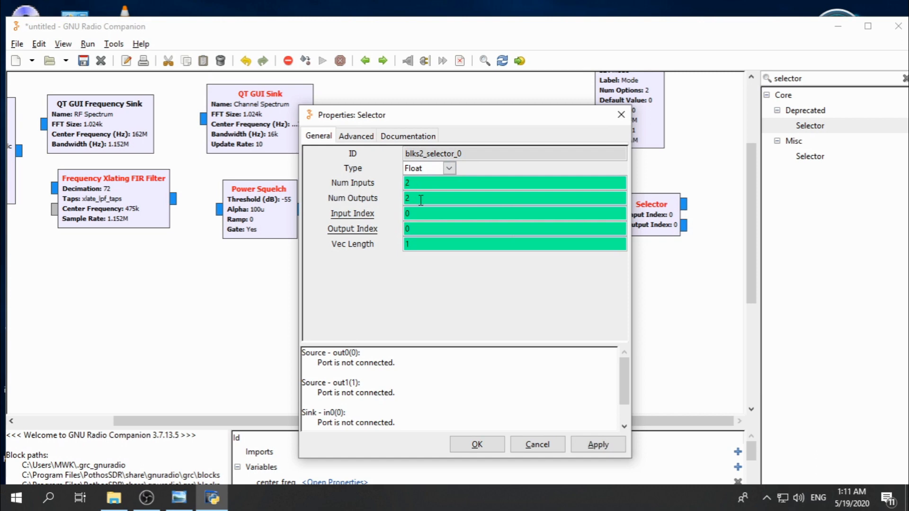
click(421, 199)
text(1)
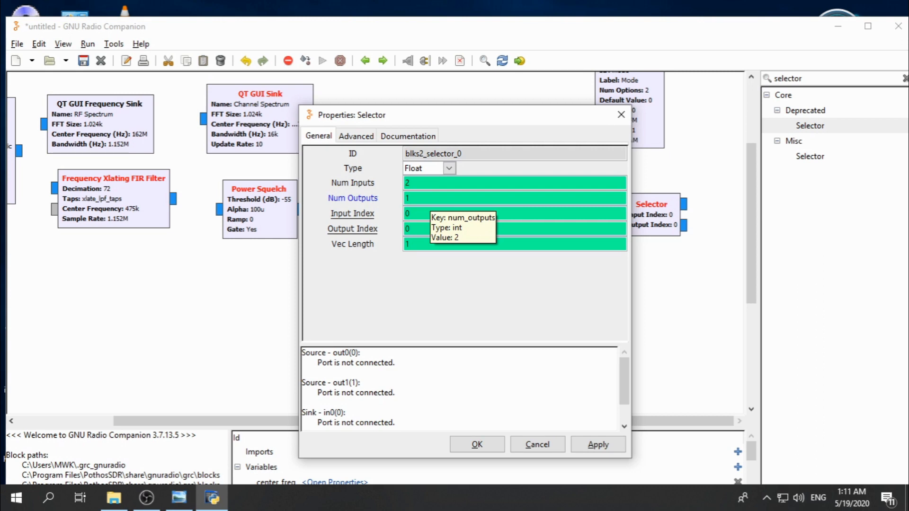
- Set the Selector's input index to the variable mode and confirm its properties
key(Tab)
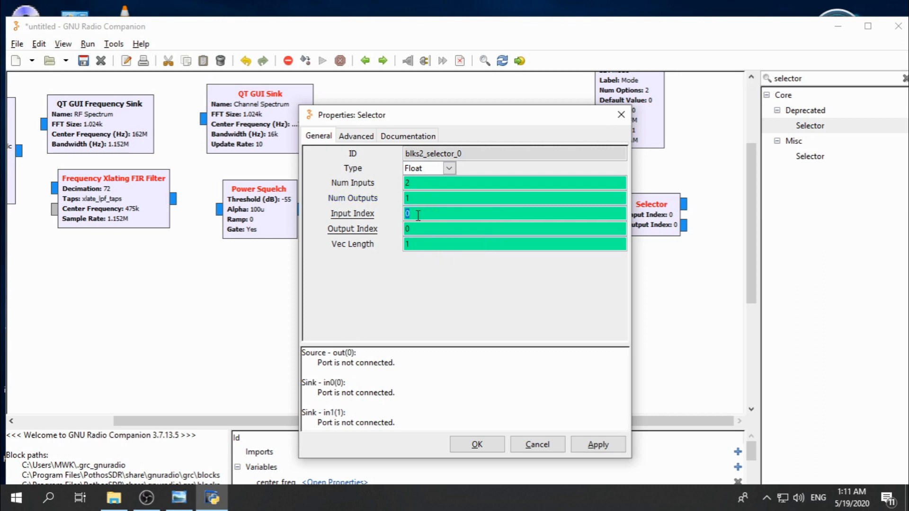
text(mode)
click(472, 446)
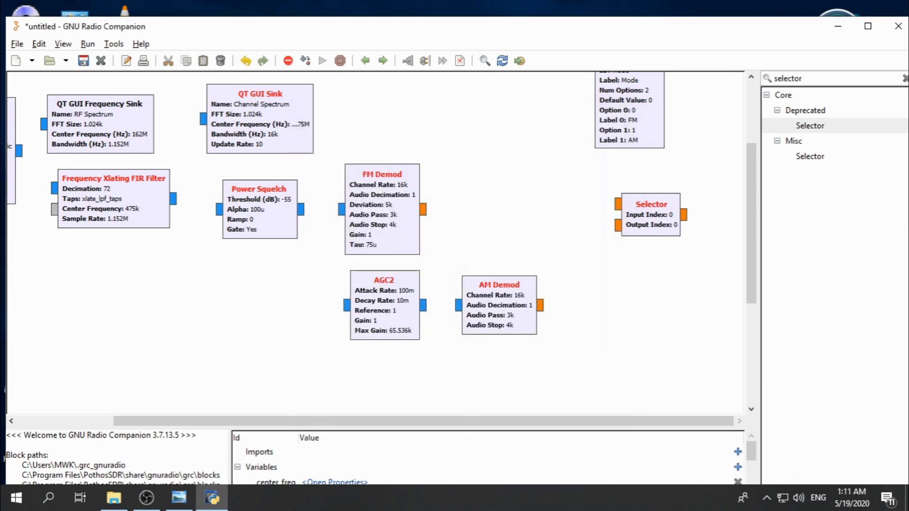
key(alt+Tab)
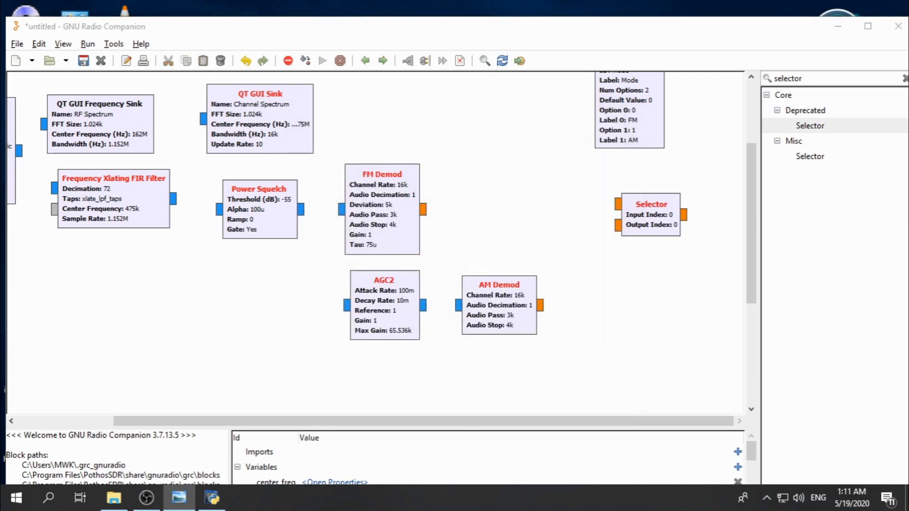
- Search the block library for "mult" and place a Multiply Const block below the Selector
click(574, 423)
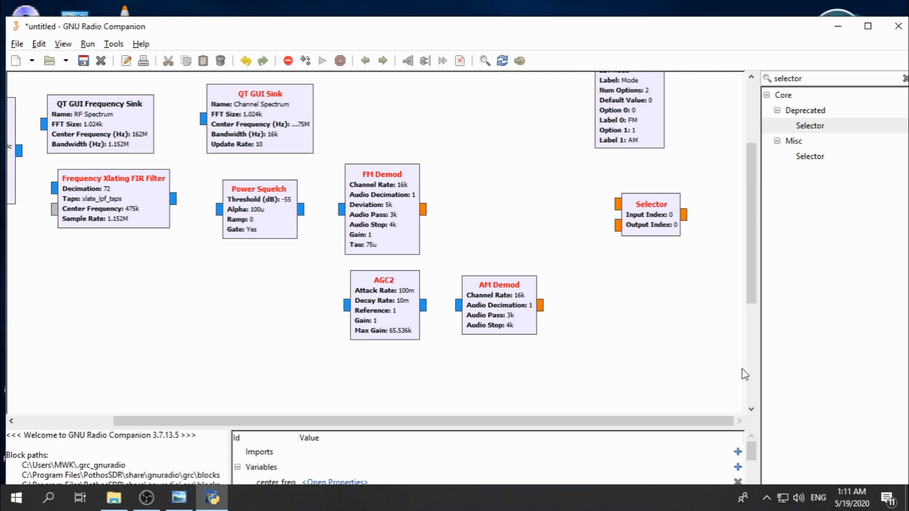
scroll(753, 270, down, 1)
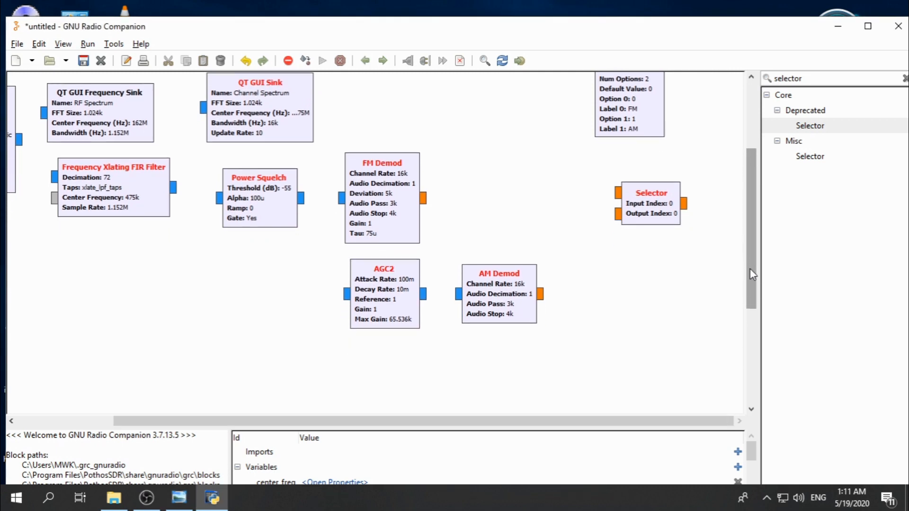
double_click(805, 79)
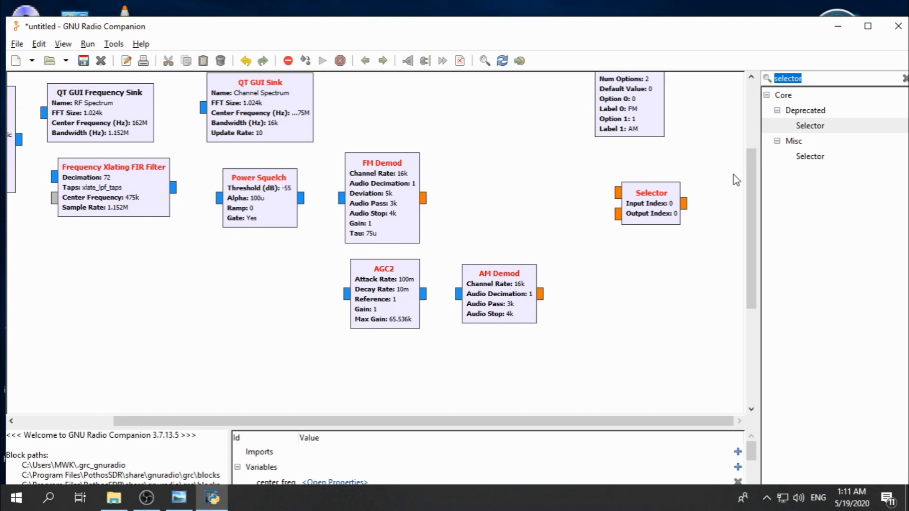
text(mult)
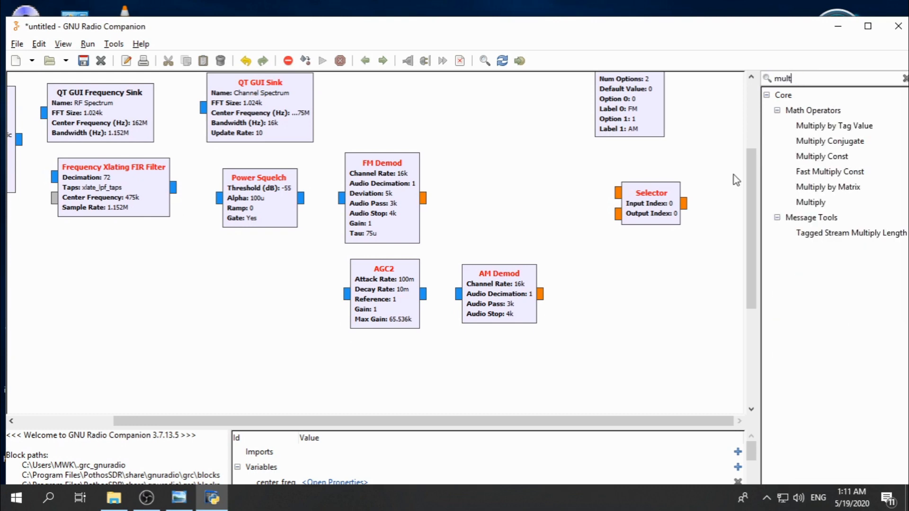
drag(832, 159, 632, 289)
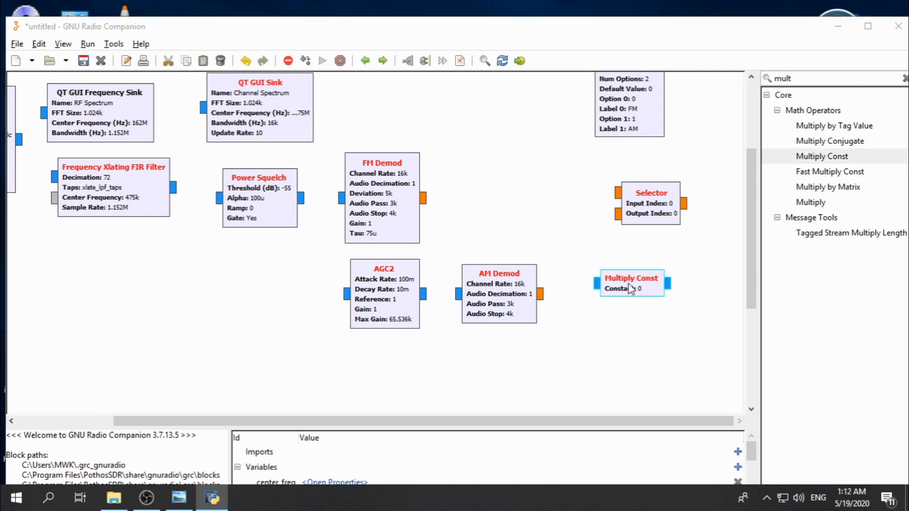
- Set the Multiply Const's IO type to Float and its constant to volume/50.0, and confirm its properties
double_click(631, 289)
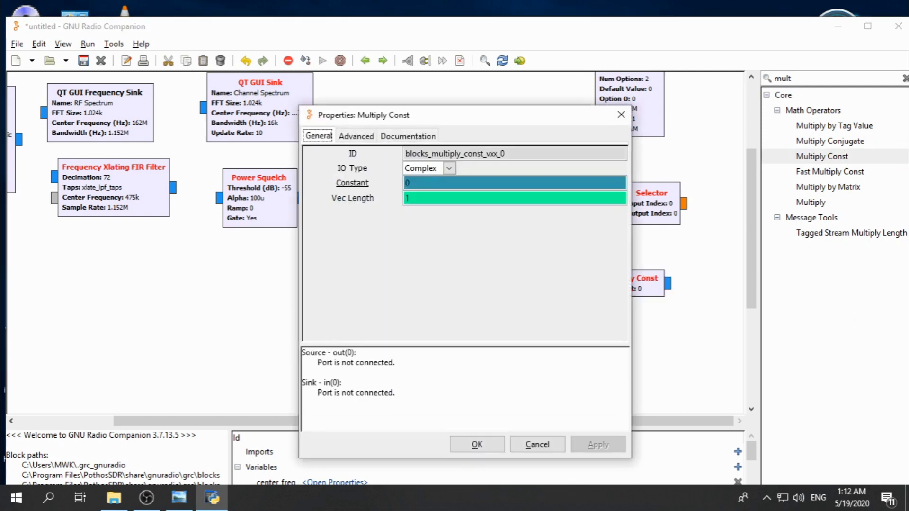
click(448, 168)
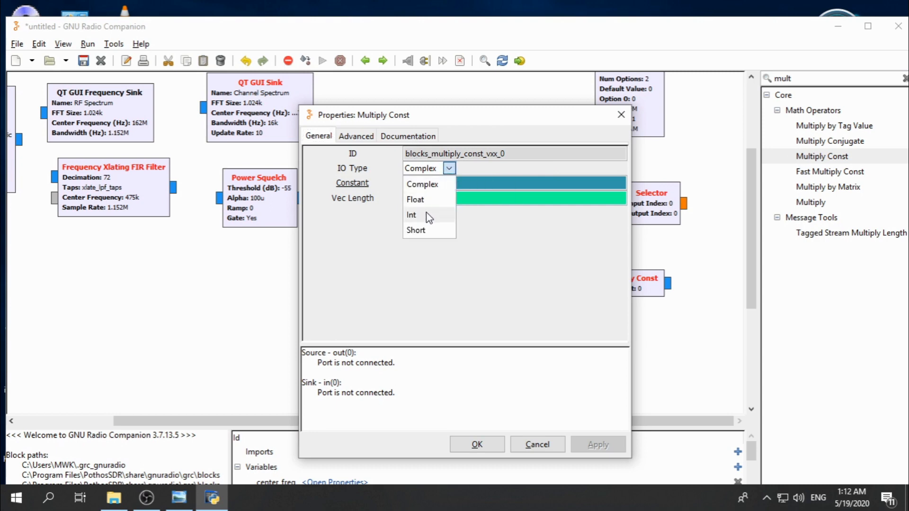
click(416, 199)
double_click(430, 184)
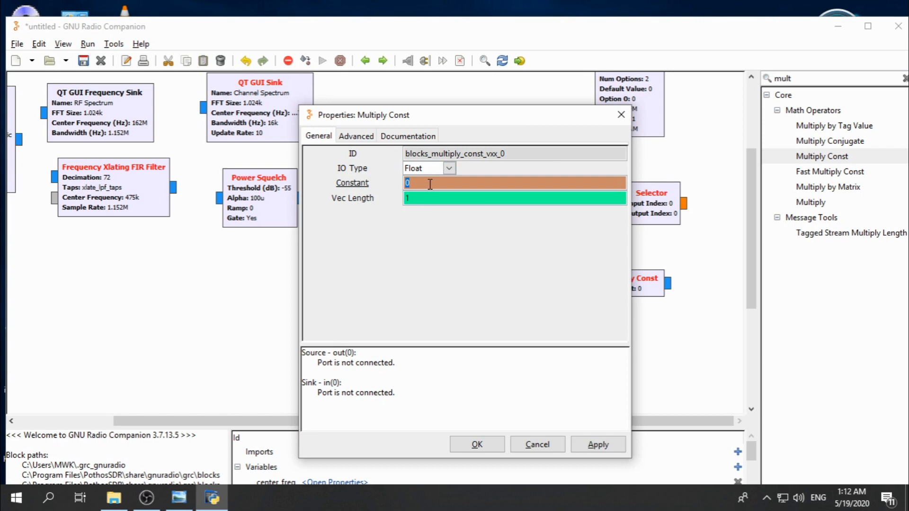
text(volume)
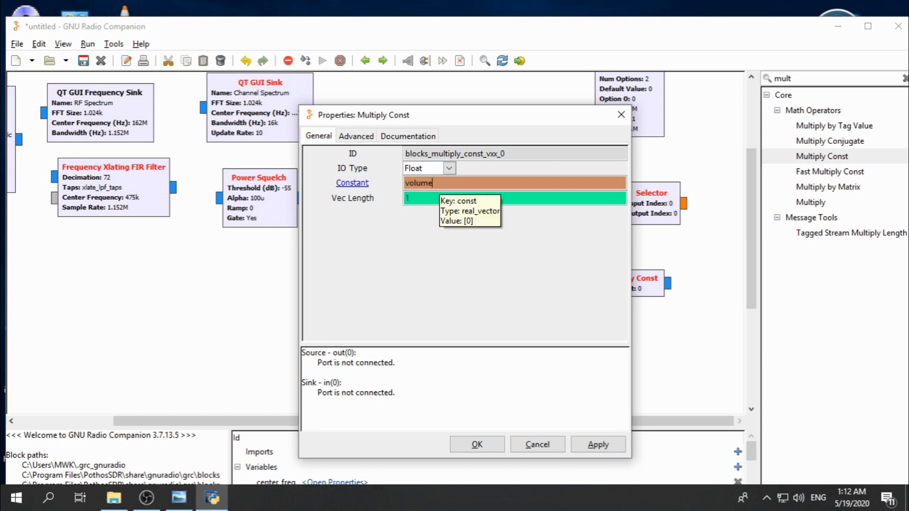
text(/50.0)
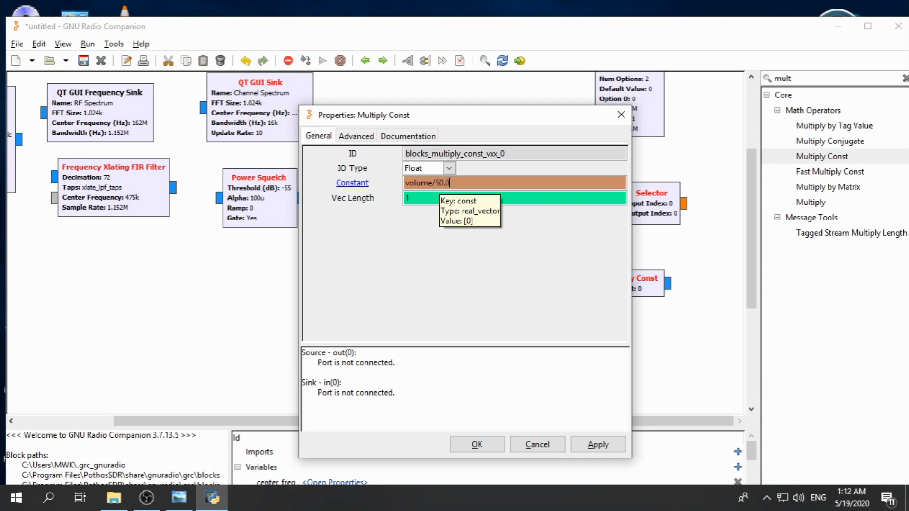
click(418, 204)
click(477, 444)
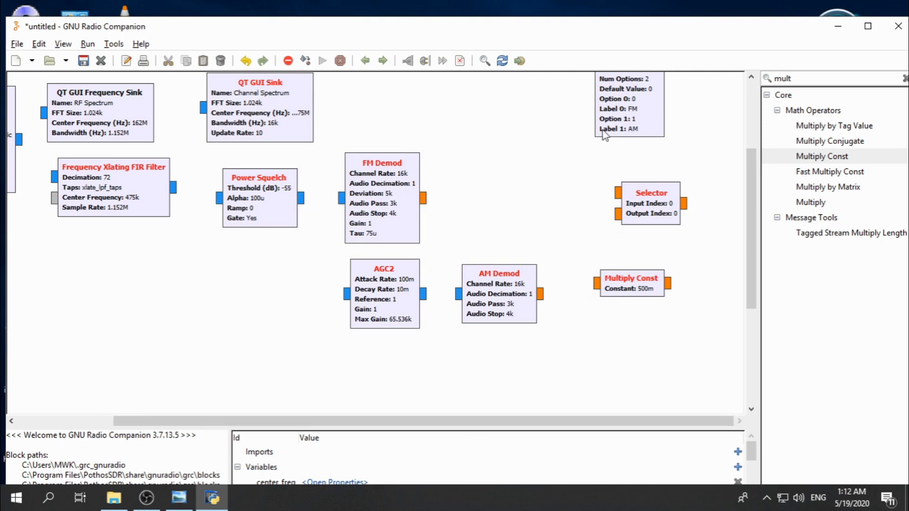
- Search the block library for "audio" and place an Audio Sink below the Multiply Const block
key(alt+Tab)
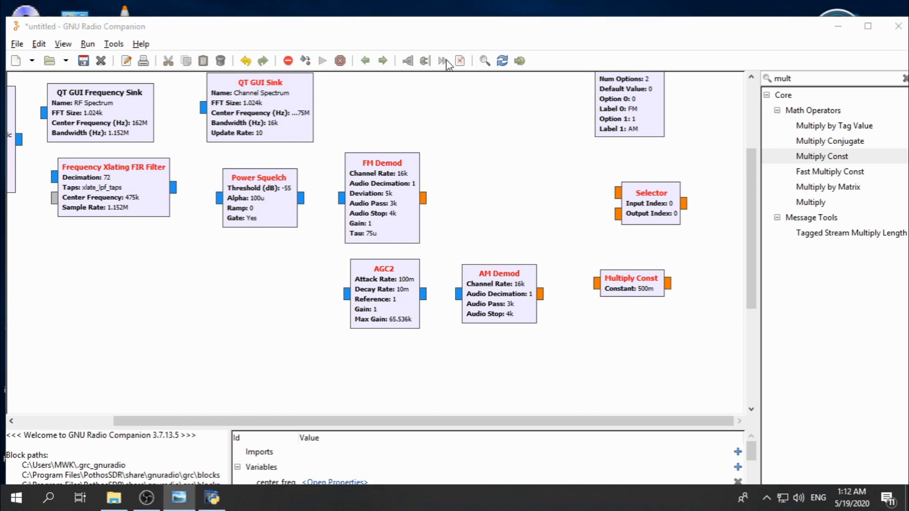
click(800, 80)
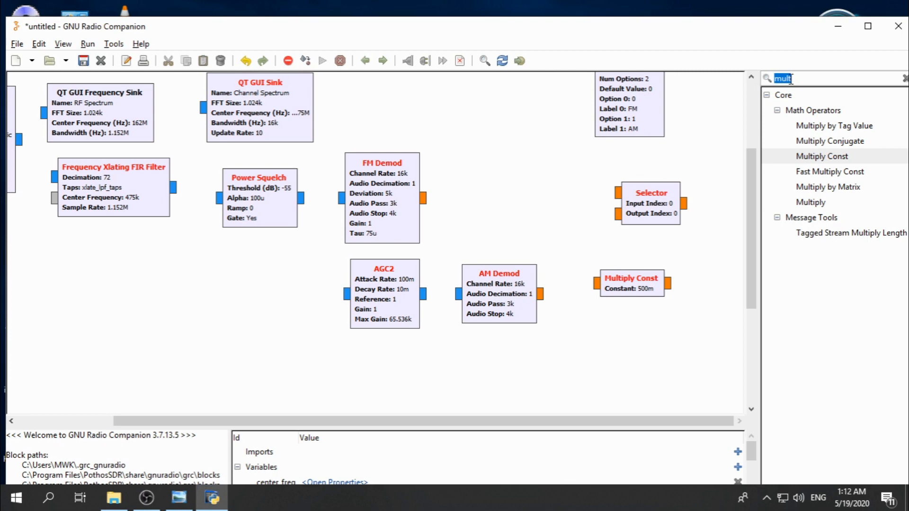
text(audio)
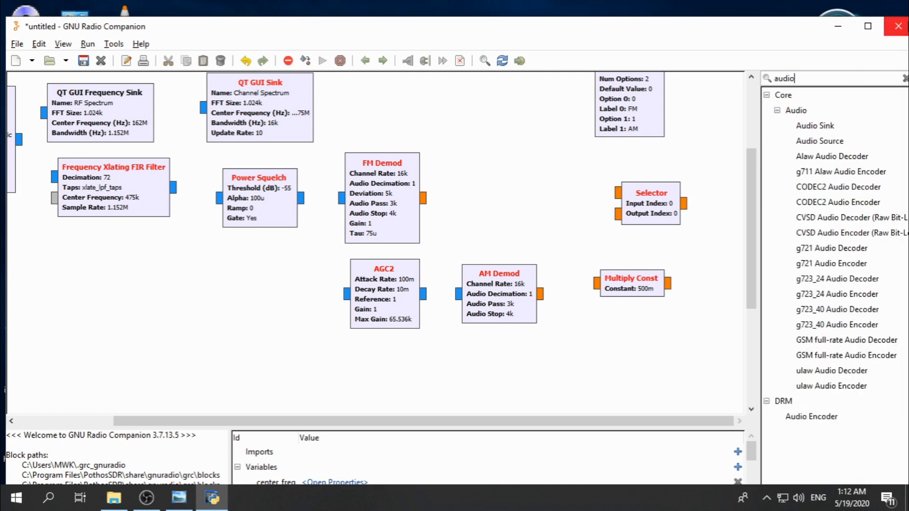
double_click(815, 125)
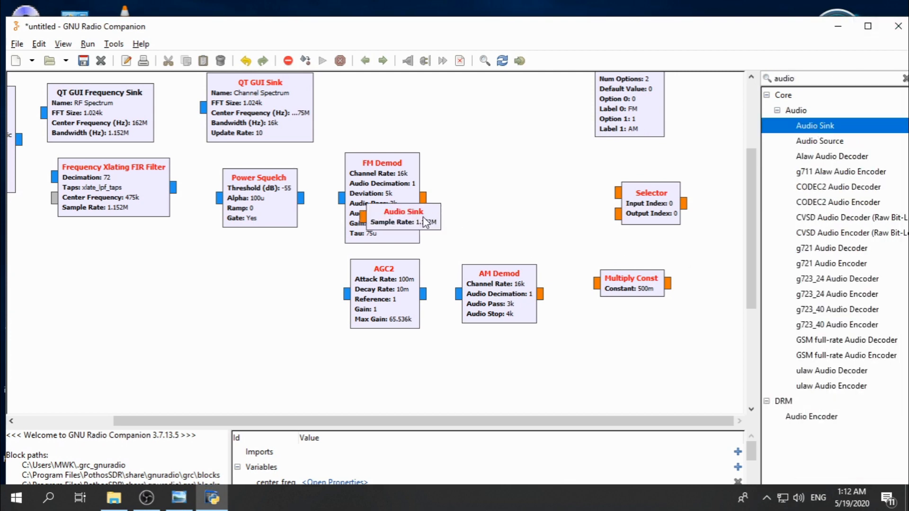
drag(422, 217, 662, 364)
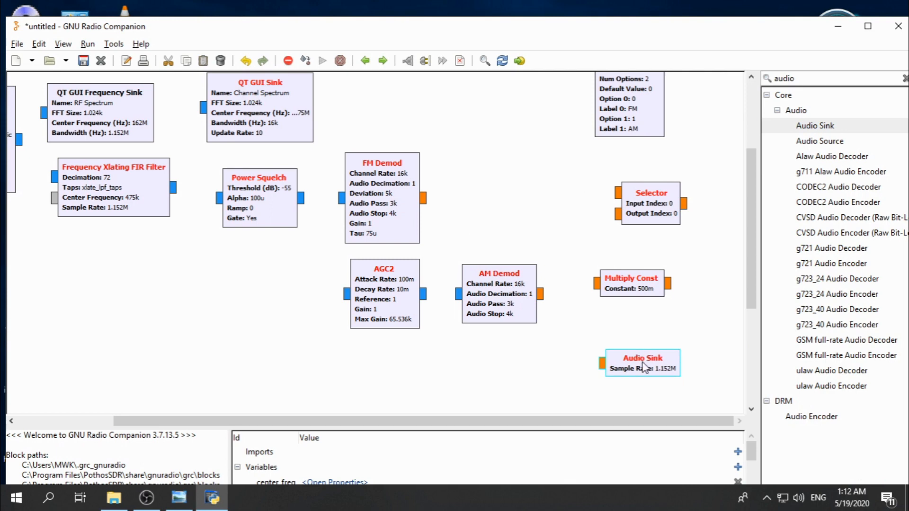
- Set the Audio Sink's sample rate to the variable channel_width and confirm its properties
double_click(643, 364)
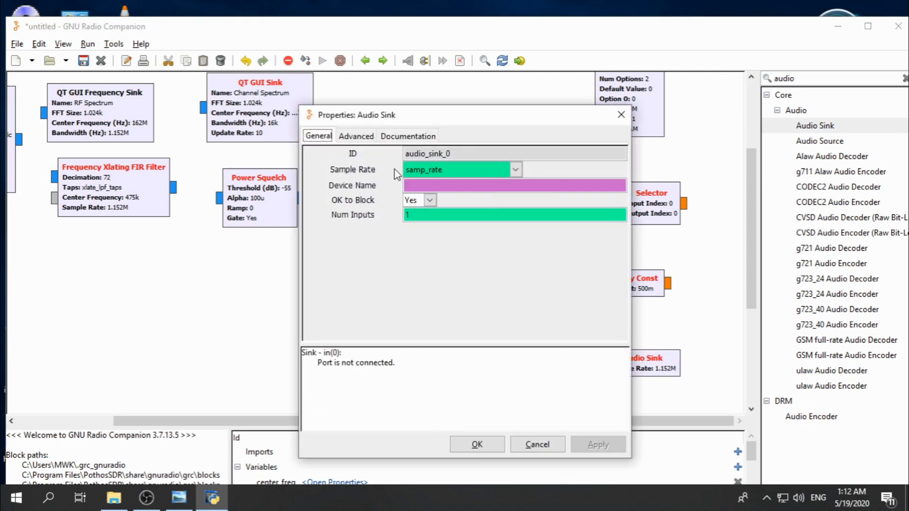
click(516, 170)
click(516, 169)
double_click(457, 170)
key(BackSpace)
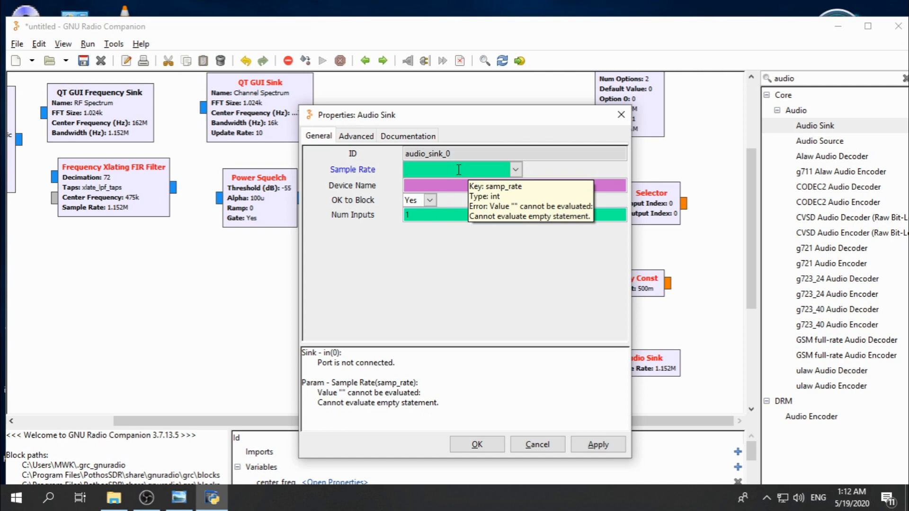
text(channel)
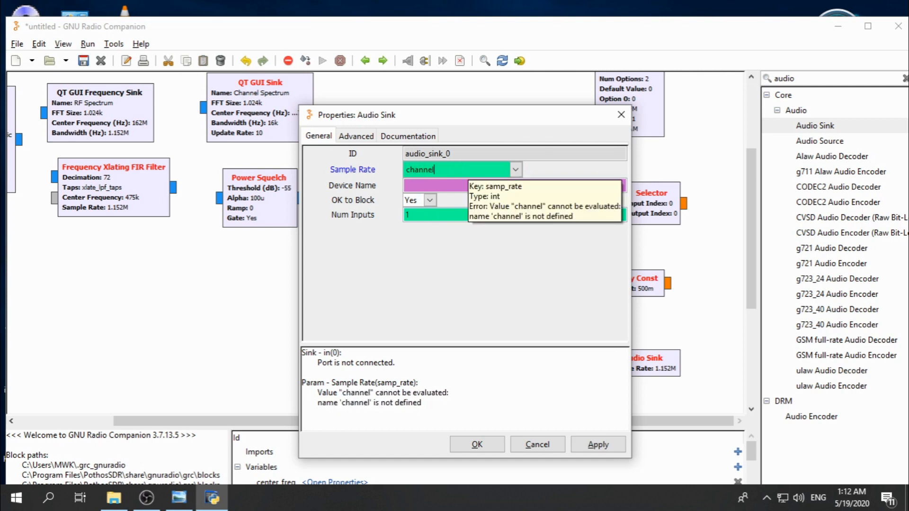
text(_w)
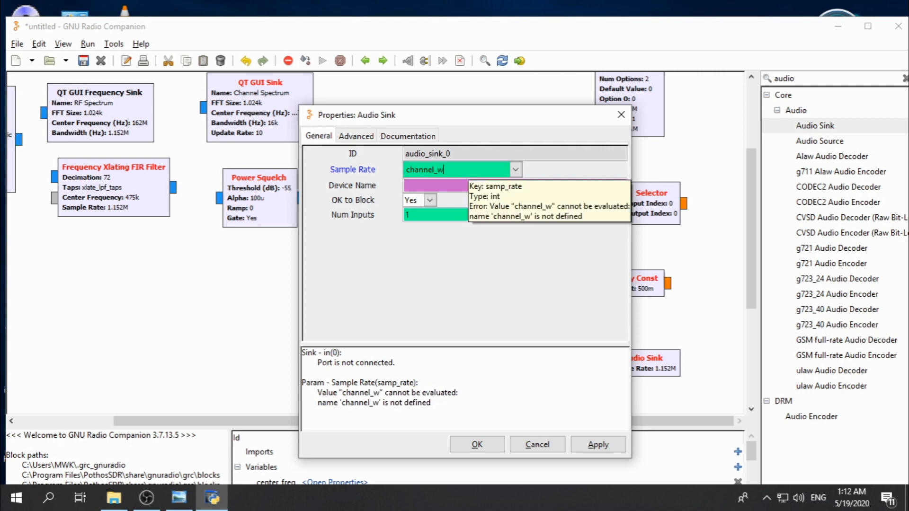
text(idth)
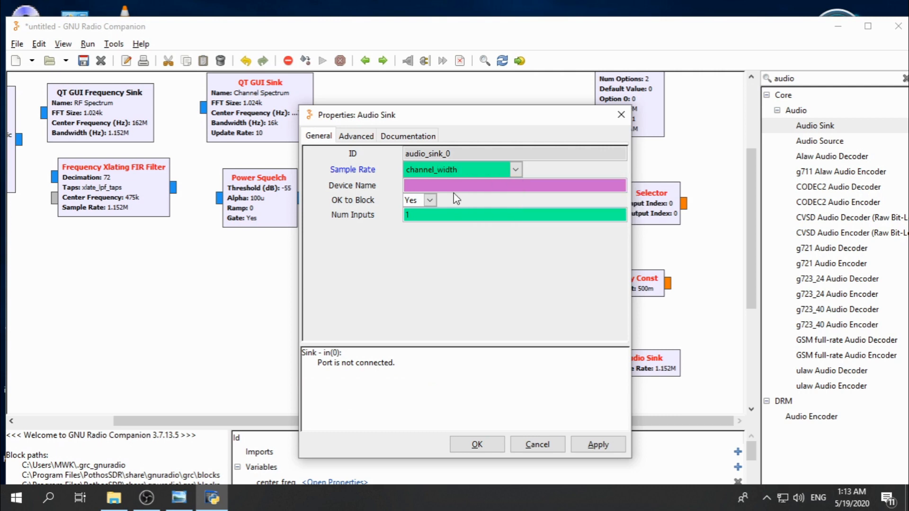
click(472, 445)
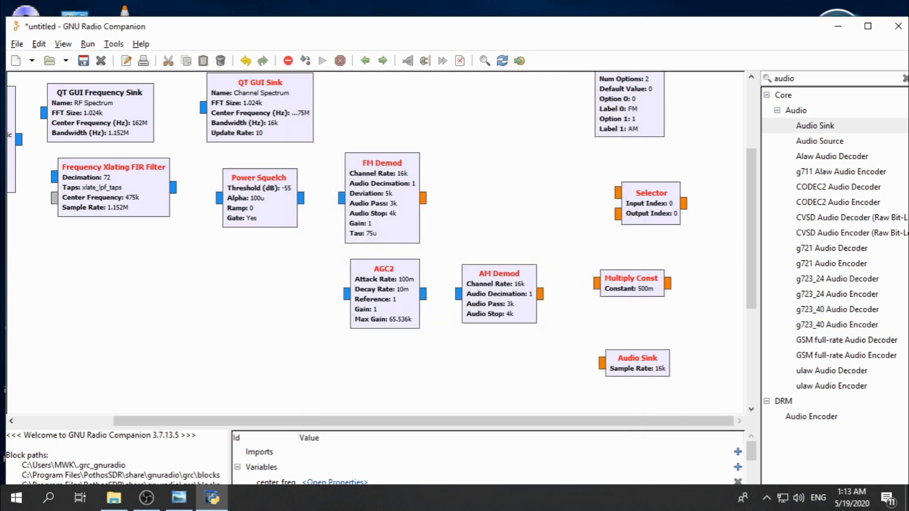
- Connect the RTL-SDR Source output to the QT GUI Frequency Sink and the Frequency Xlating FIR Filter, and align the sink above the filter
key(alt+Tab)
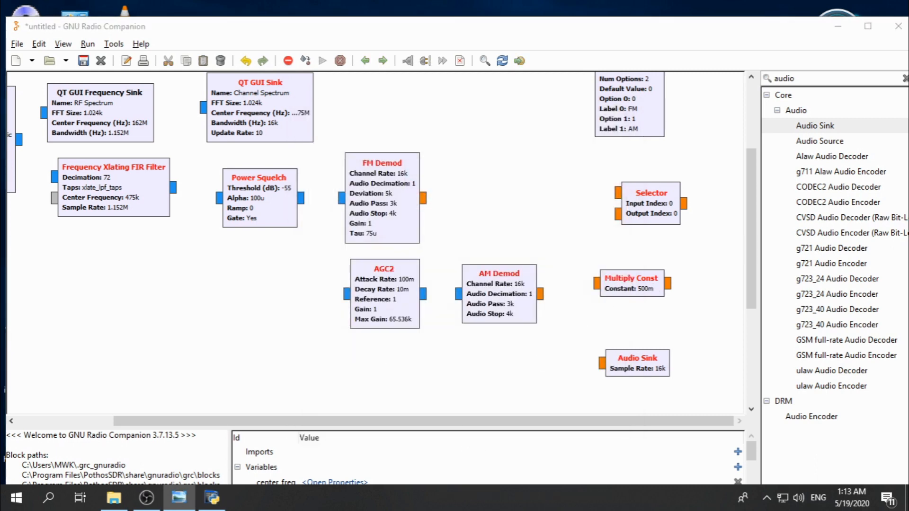
click(748, 242)
scroll(750, 237, up, 5)
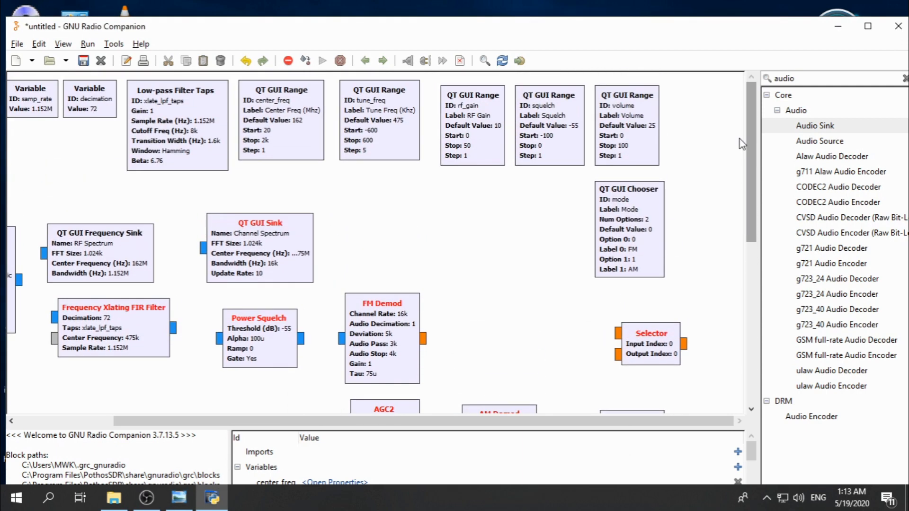
scroll(741, 176, down, 8)
scroll(742, 208, up, 4)
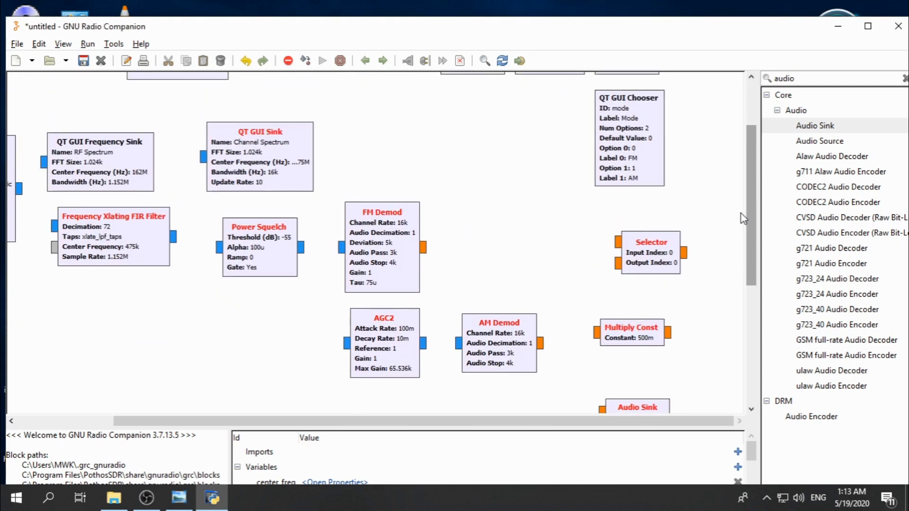
drag(472, 421, 374, 411)
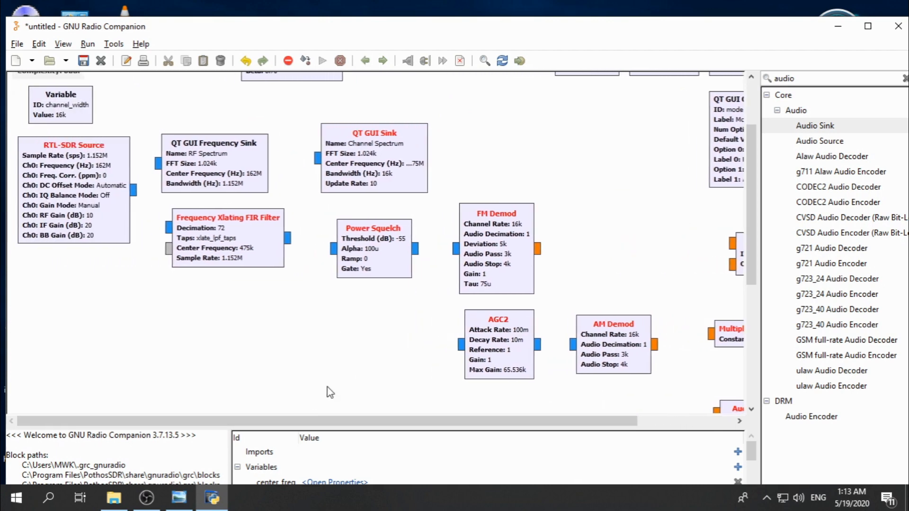
drag(749, 236, 749, 171)
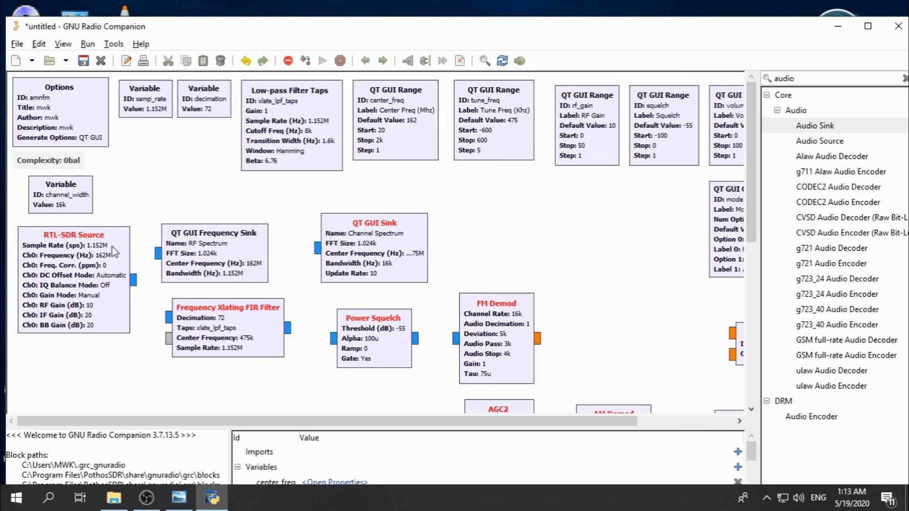
click(136, 282)
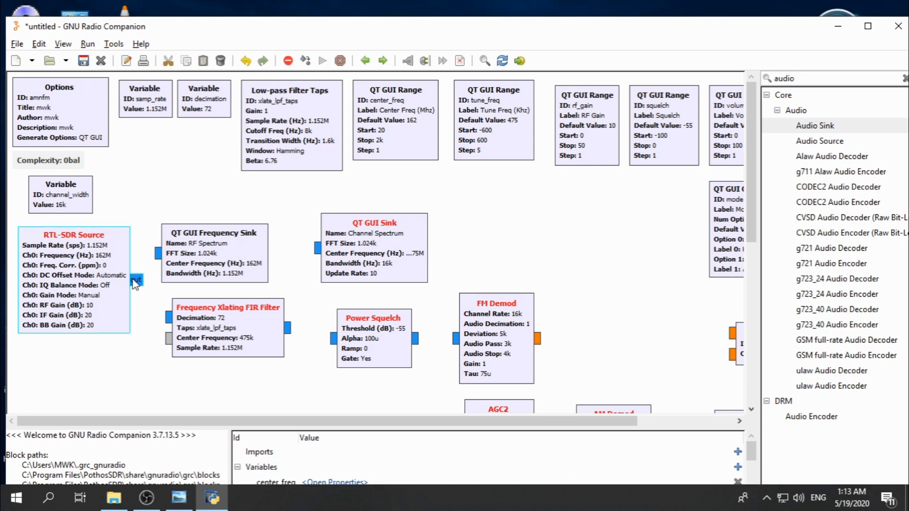
click(156, 254)
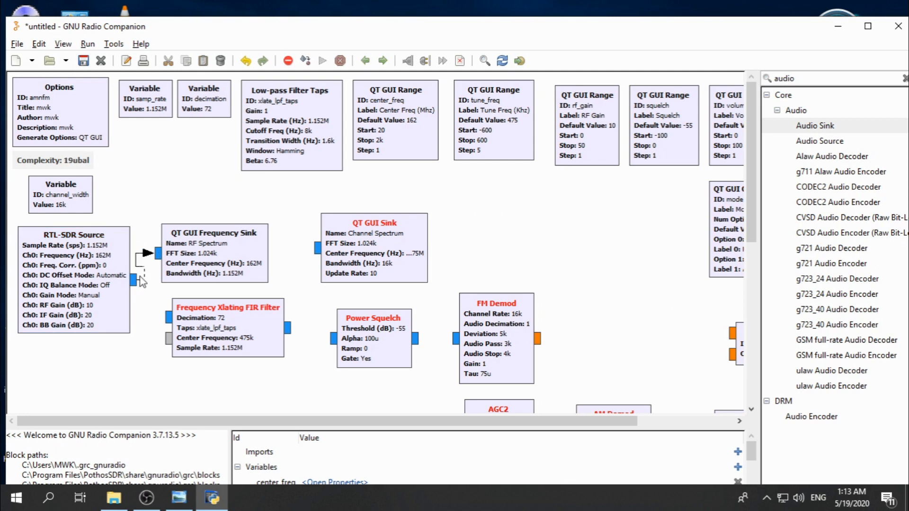
click(135, 283)
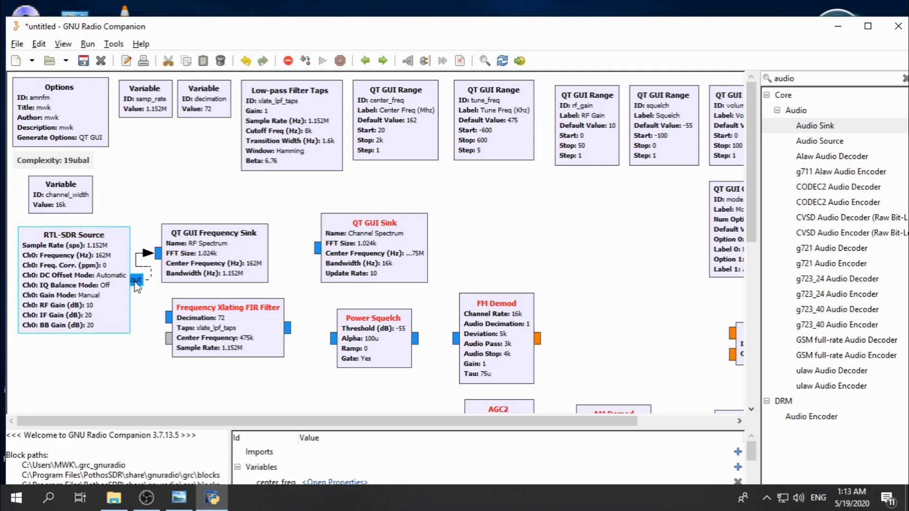
click(167, 322)
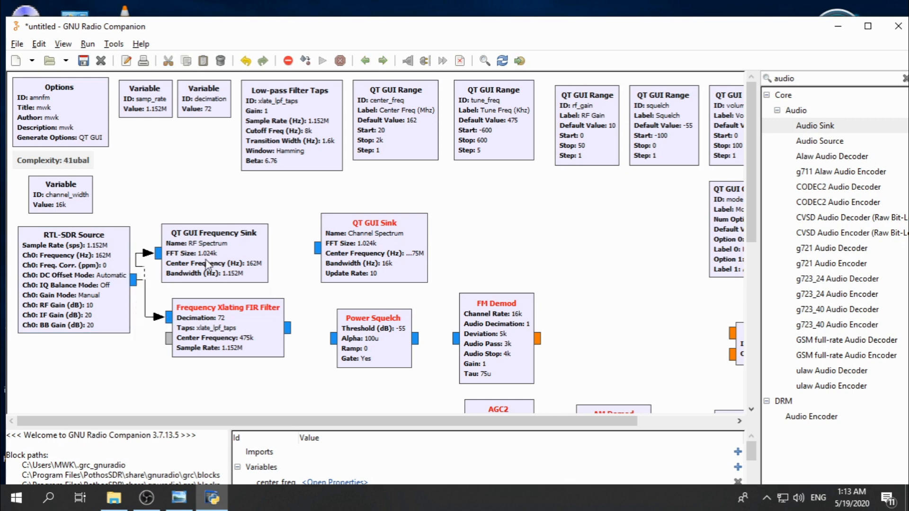
drag(209, 265, 220, 253)
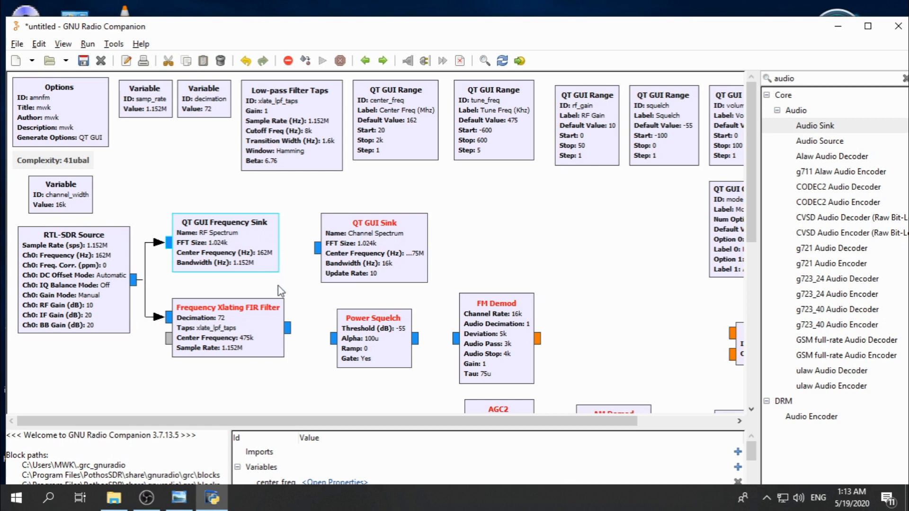
- Connect the Frequency Xlating FIR Filter's output to the Power Squelch and the Channel Spectrum QT GUI Sink
click(291, 329)
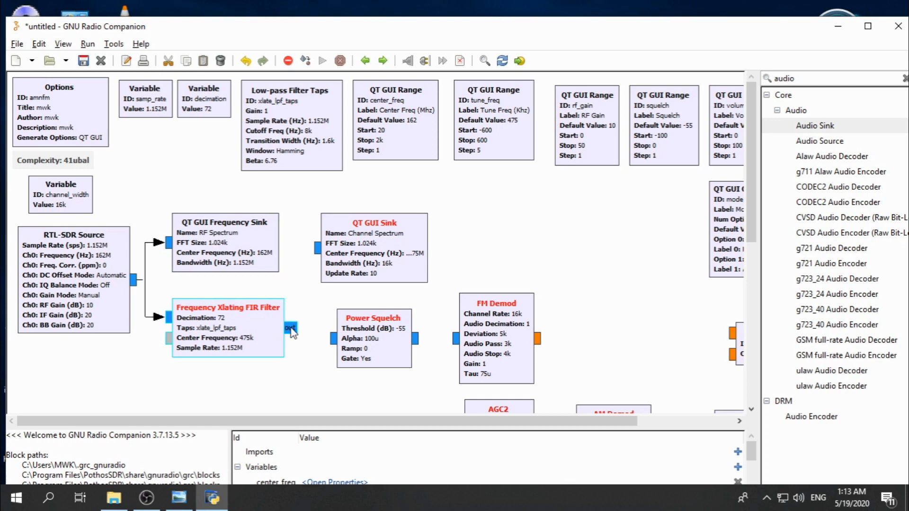
click(330, 339)
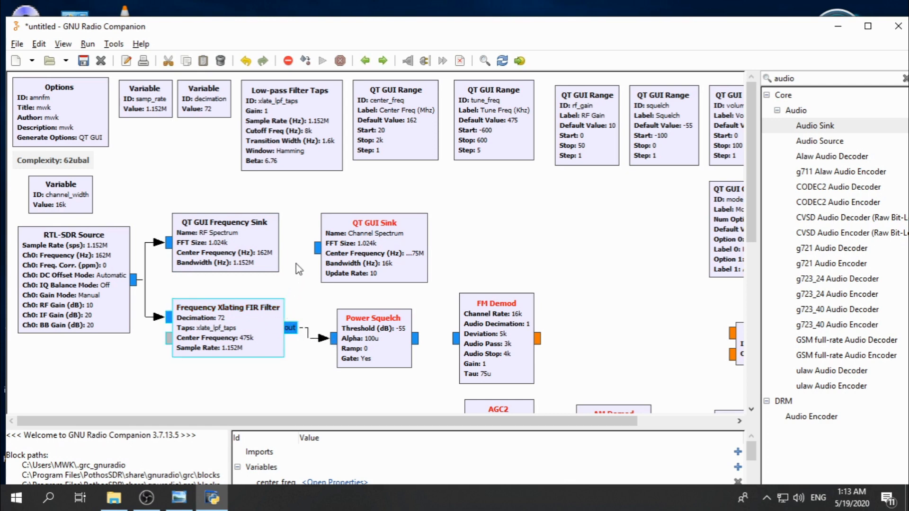
click(315, 248)
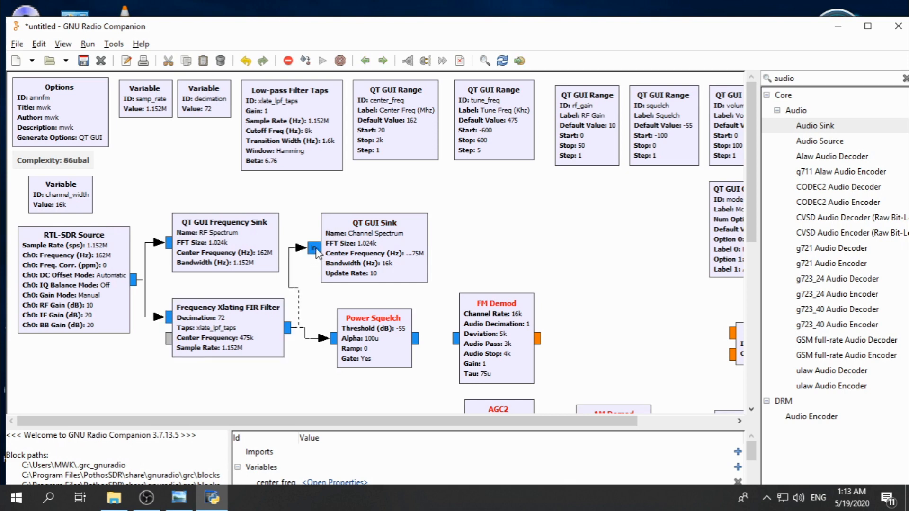
- Connect the Power Squelch output to the FM Demod input, and tidy the positions of the QT GUI Sink, FM Demod and Power Squelch
drag(365, 252, 375, 252)
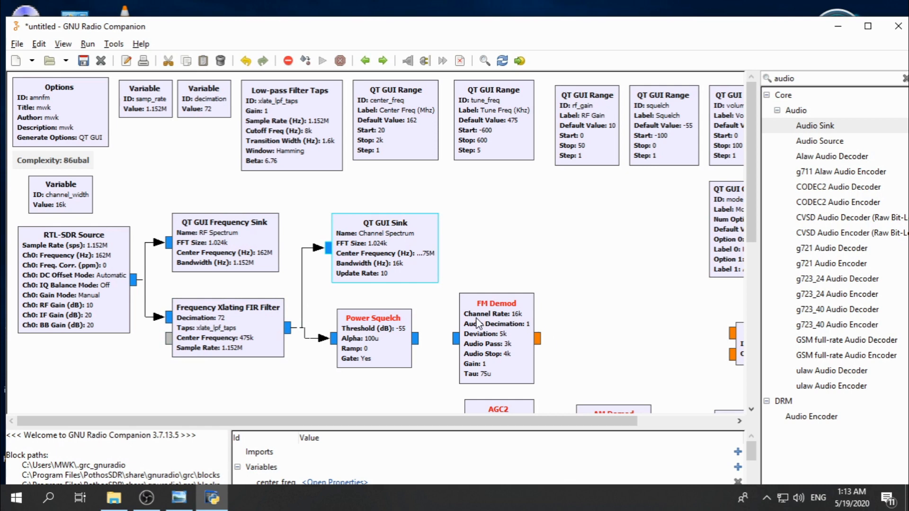
click(418, 339)
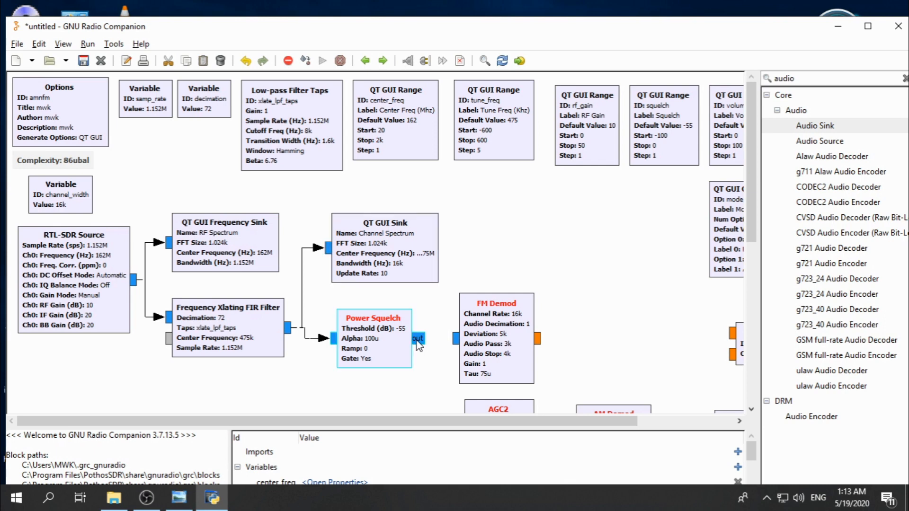
click(453, 337)
drag(750, 210, 747, 290)
drag(504, 192, 526, 192)
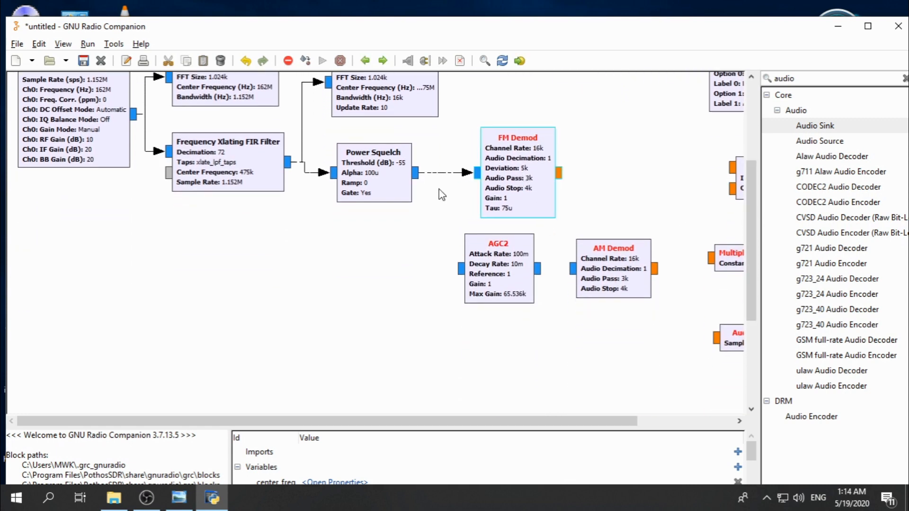
drag(385, 185, 392, 166)
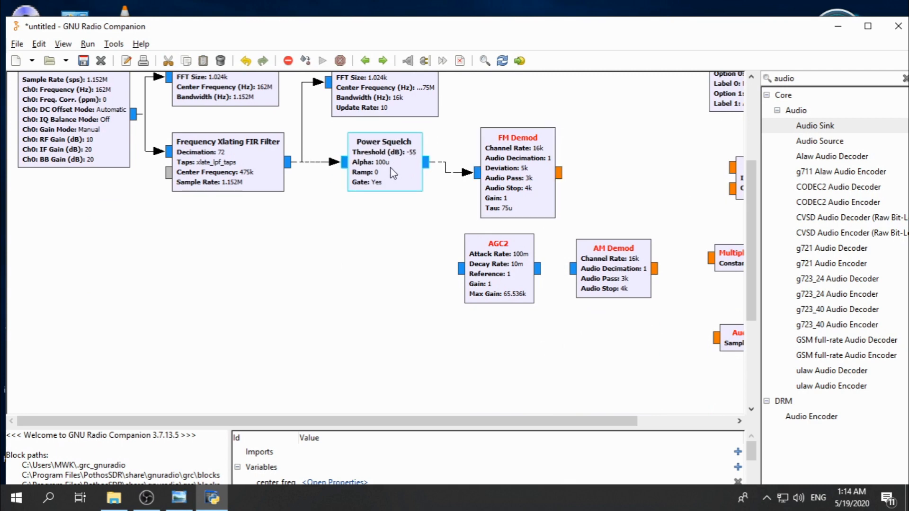
- Connect the FM Demod output to the Selector's first input and level the FM Demod with the Power Squelch
drag(589, 422, 655, 422)
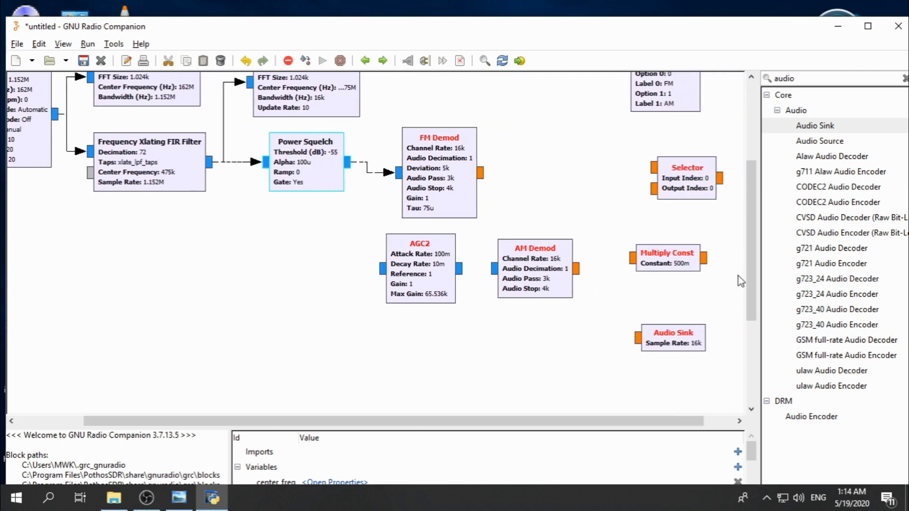
drag(751, 261, 748, 214)
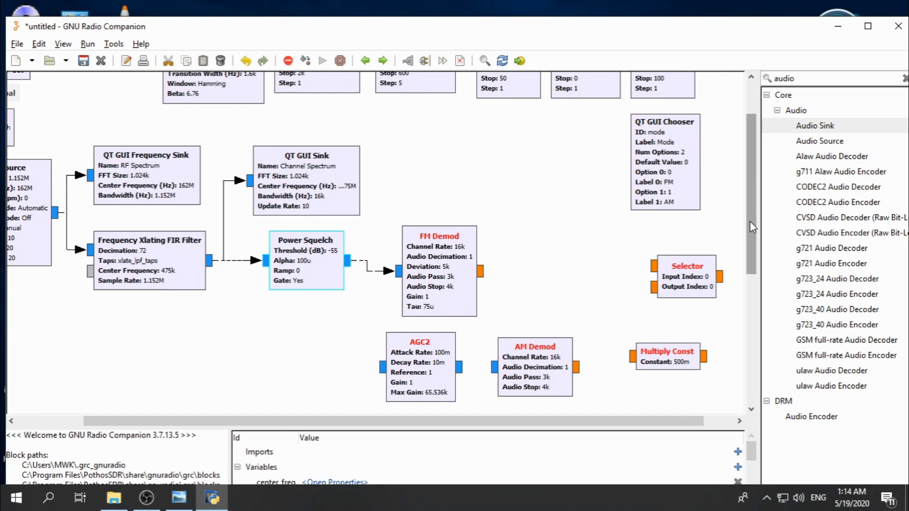
click(484, 273)
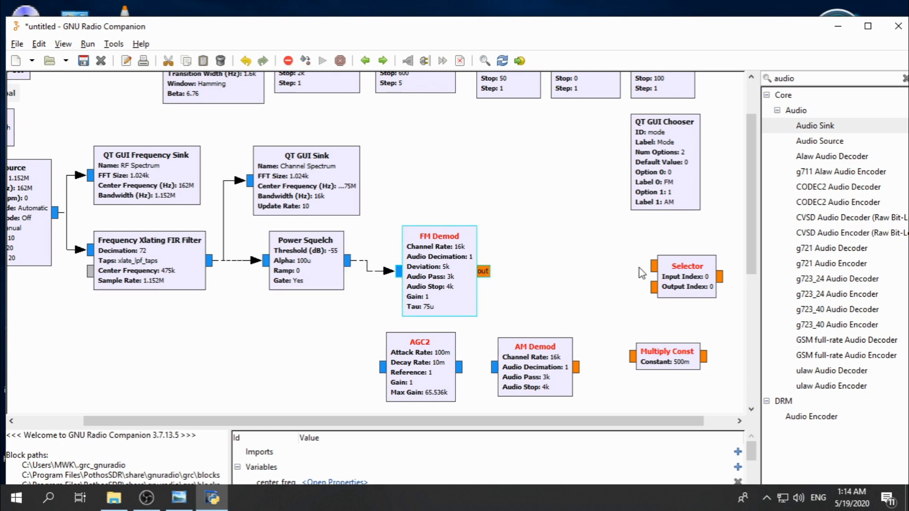
click(651, 266)
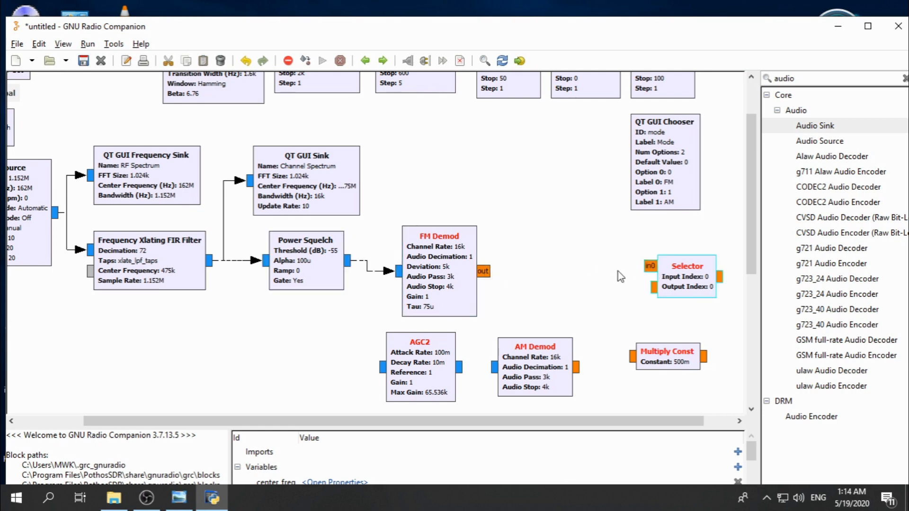
click(651, 266)
drag(456, 289, 455, 278)
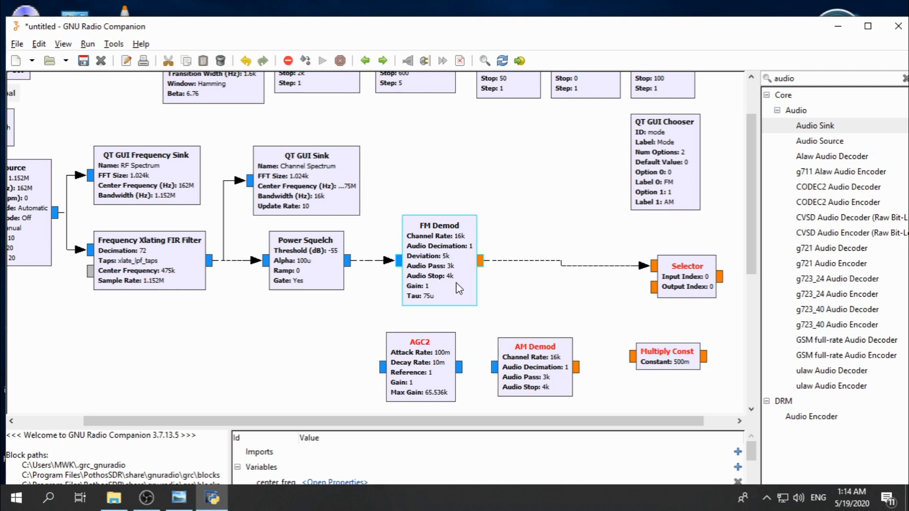
- Connect the Selector output to the Multiply Const block and the Multiply Const output to the Audio Sink
click(724, 278)
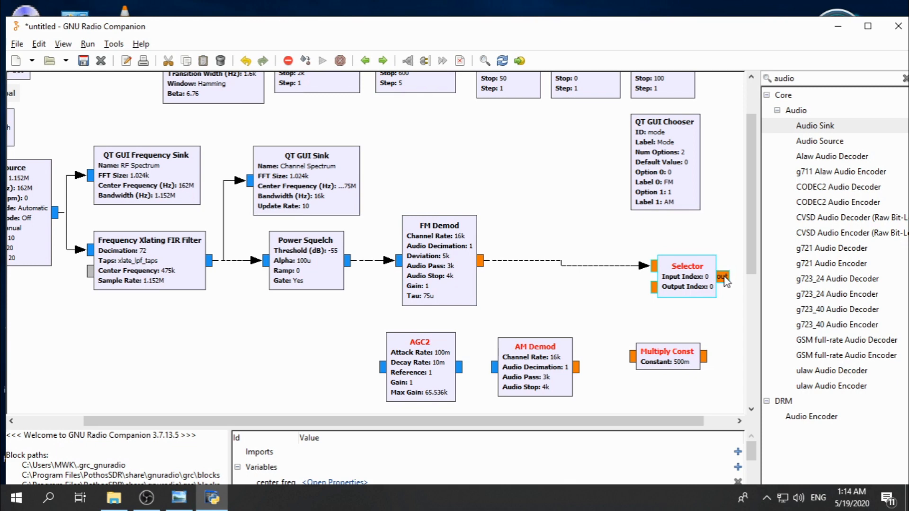
click(629, 358)
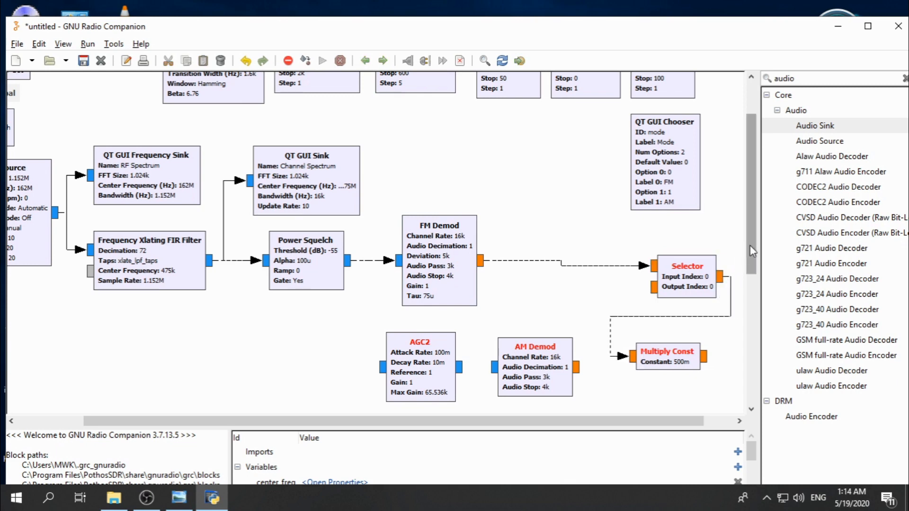
drag(753, 251, 747, 296)
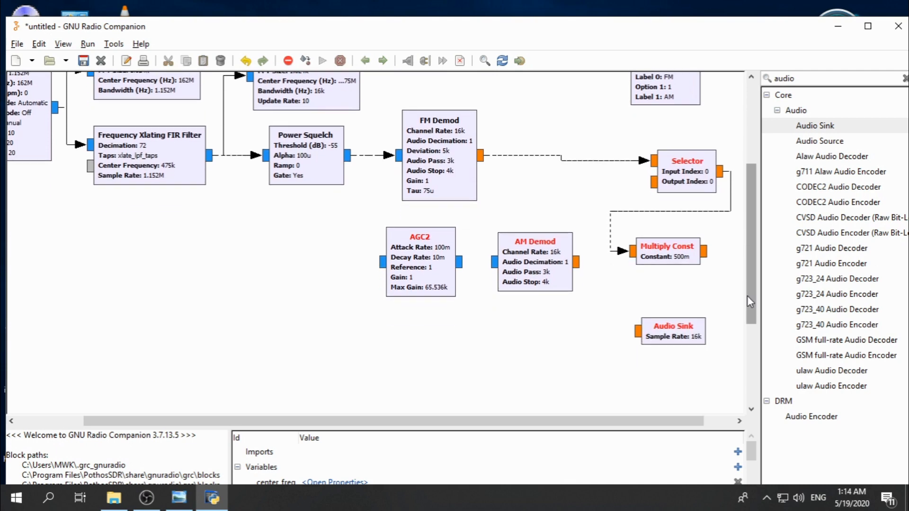
click(704, 248)
click(634, 326)
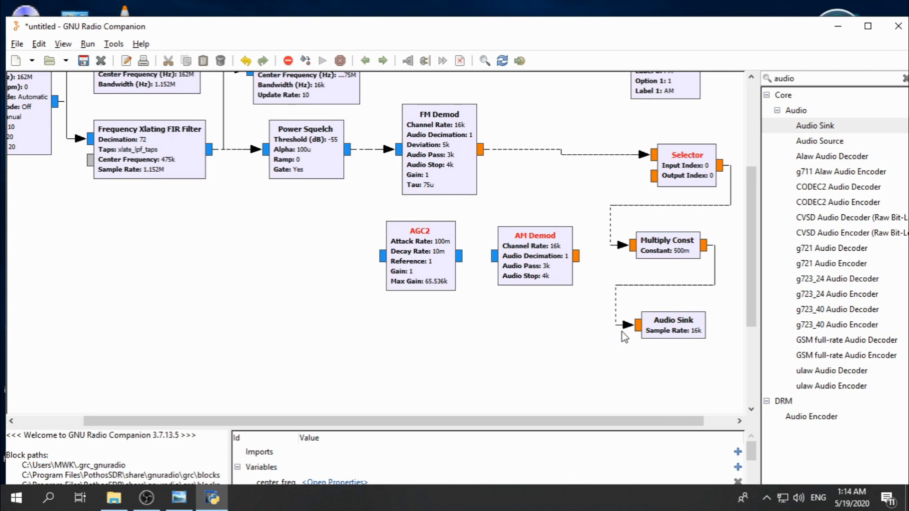
- Wire the AM branch from the Power Squelch output through AGC2 and AM Demod to the Selector's second input
drag(748, 277, 745, 232)
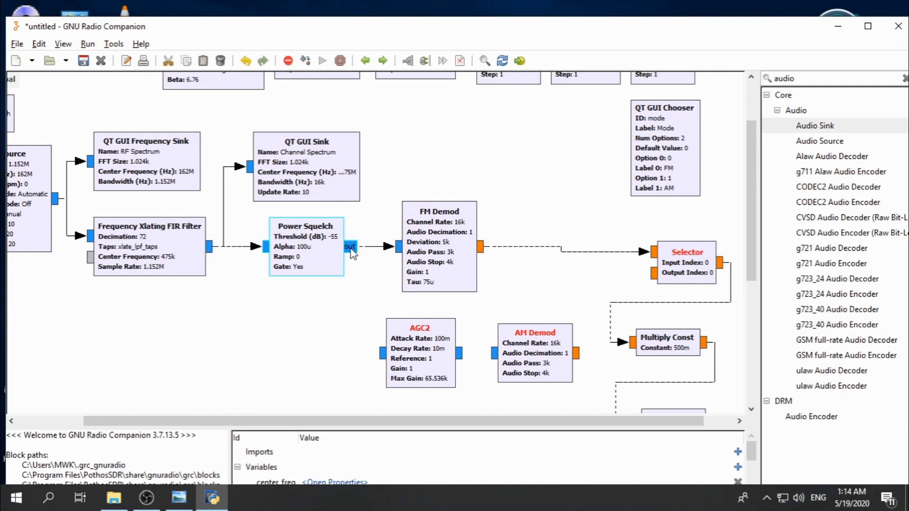
click(380, 354)
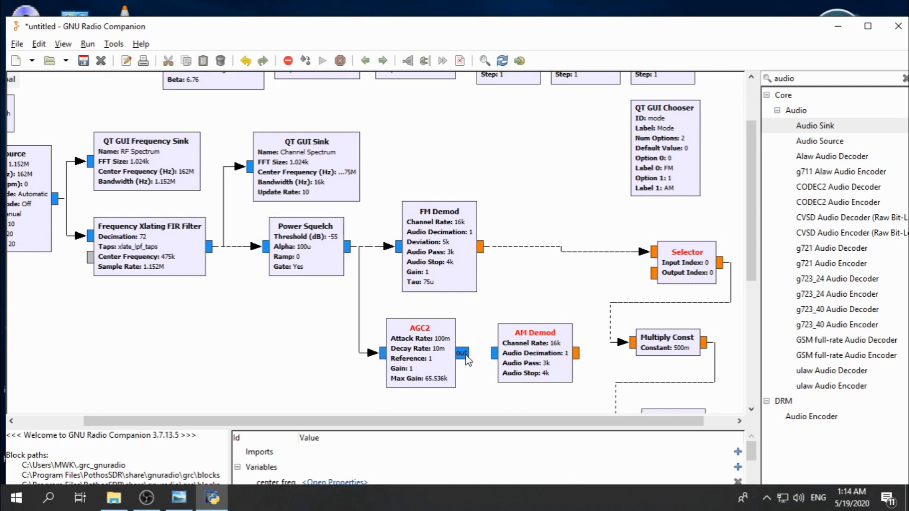
click(491, 355)
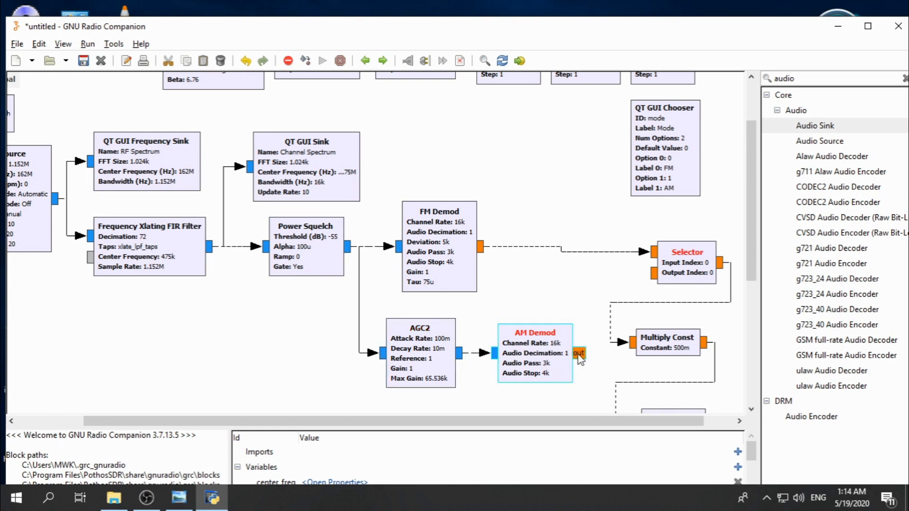
click(651, 274)
- Save the flowgraph to the Desktop as am-fm-test2.grc
drag(747, 256, 754, 222)
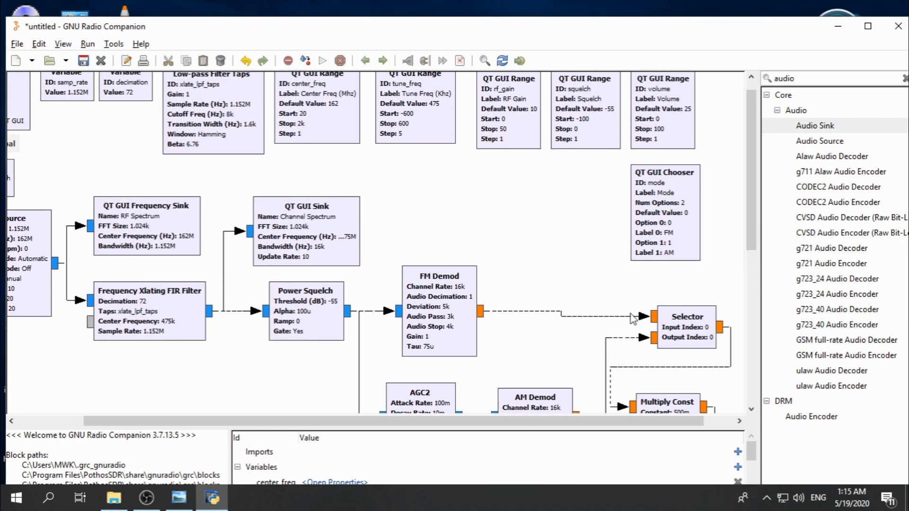
drag(457, 418, 350, 419)
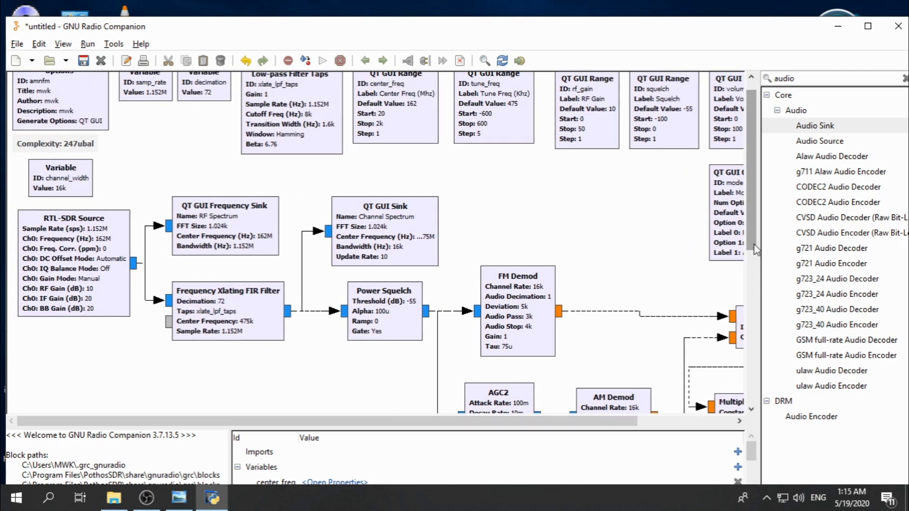
drag(753, 241, 749, 200)
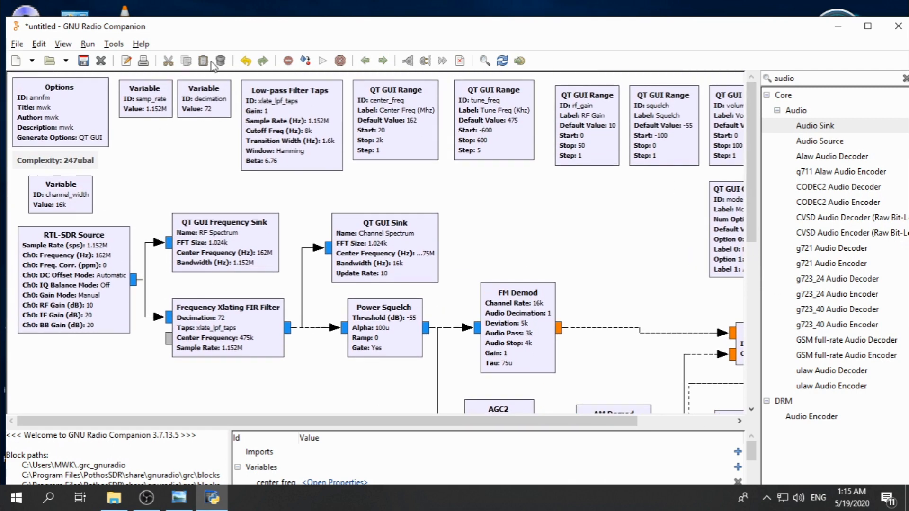
click(306, 66)
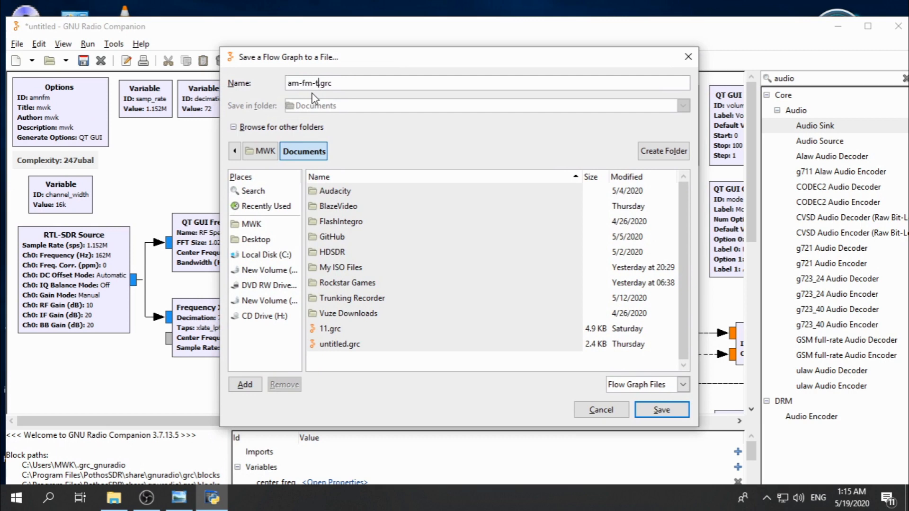
text(test2)
click(267, 241)
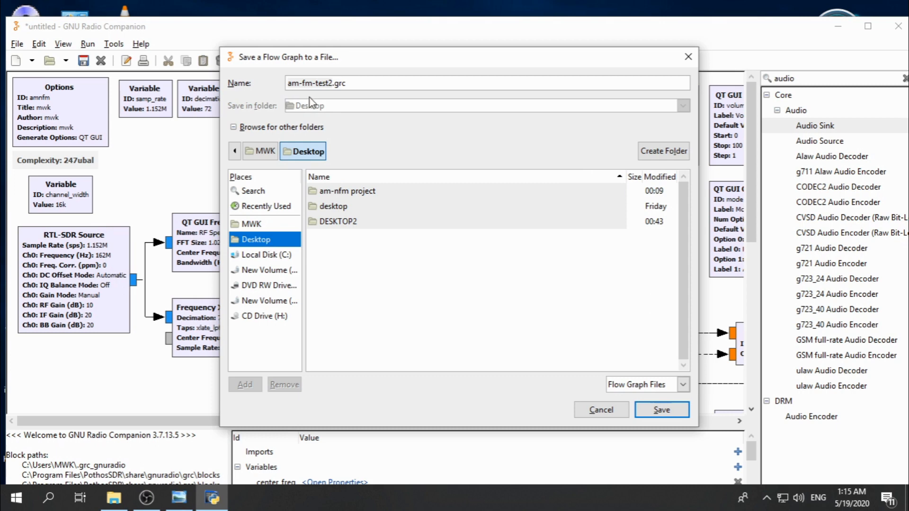
click(647, 408)
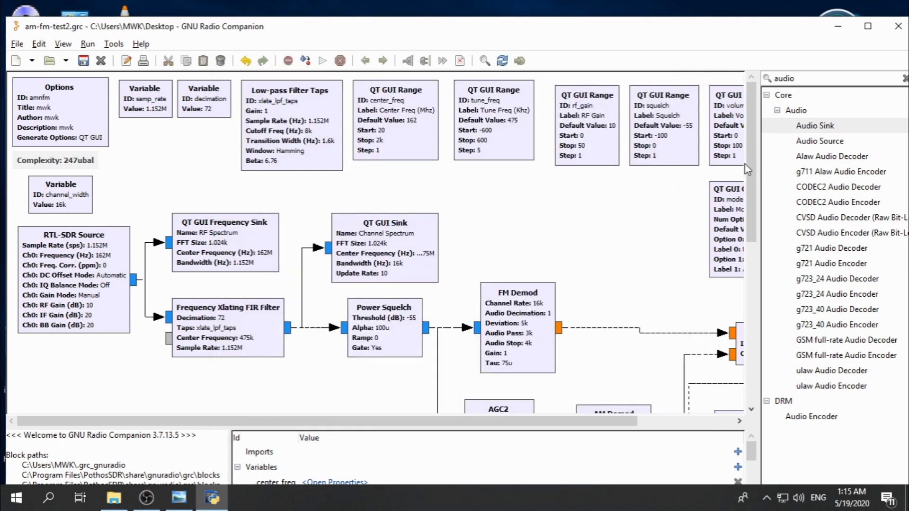
- Generate and run the flowgraph, and maximize the receiver window
click(305, 60)
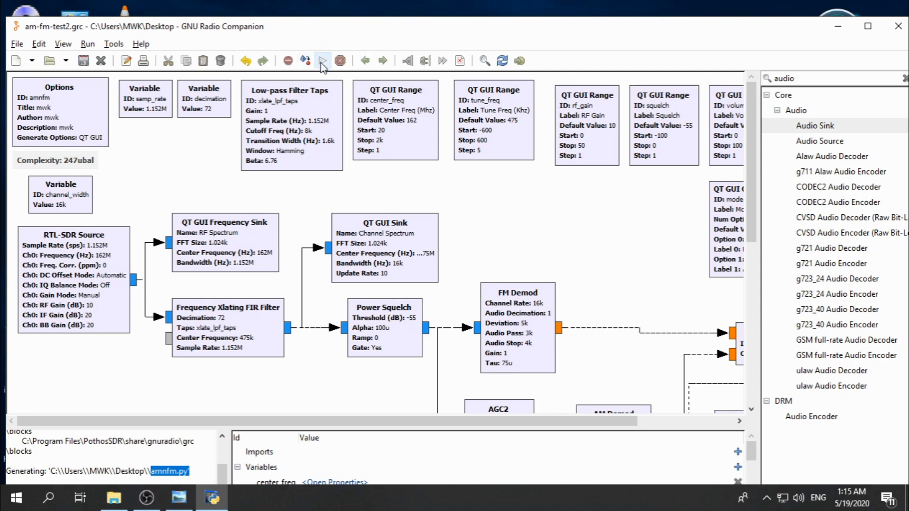
key(F6)
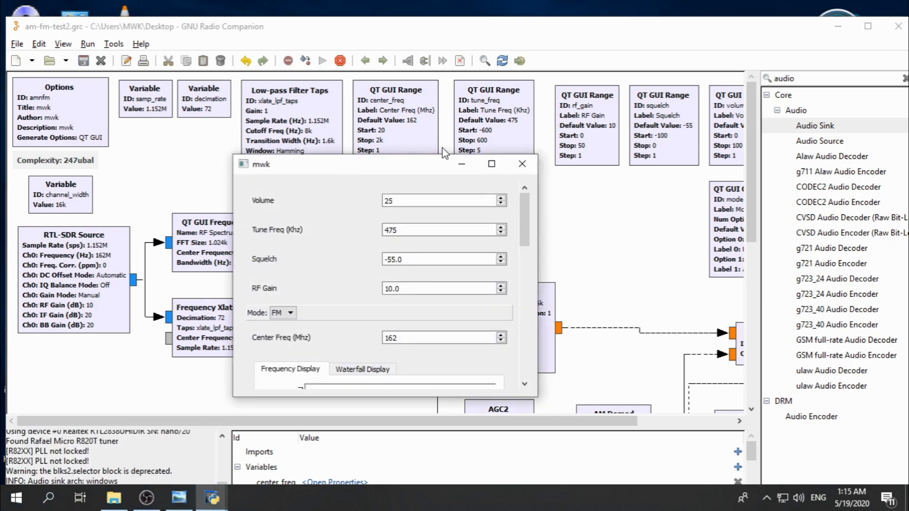
click(491, 164)
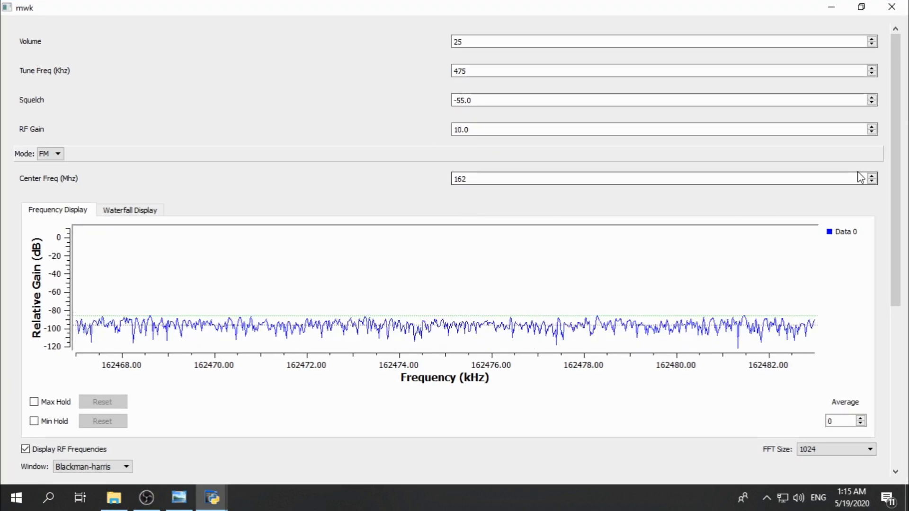
- Examine the running receiver's channel and RF spectrum displays and its demodulation mode selector
scroll(879, 291, down, 5)
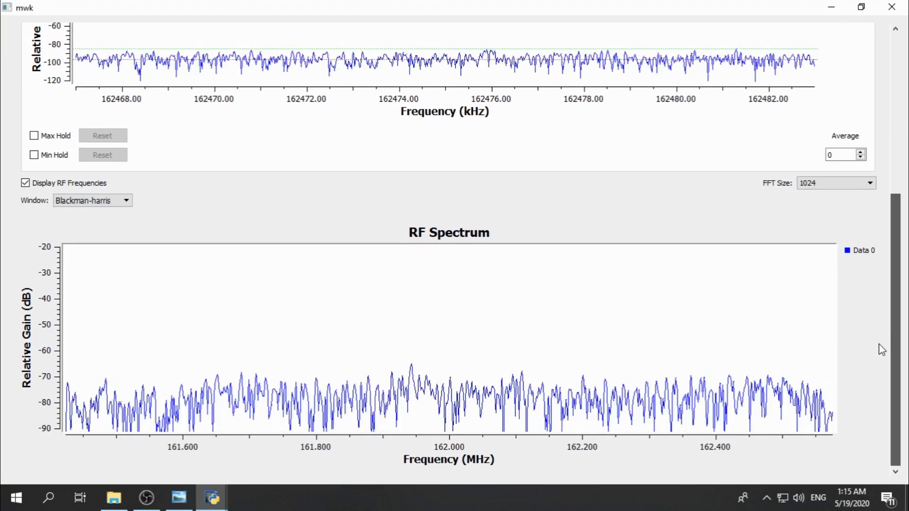
scroll(883, 332, up, 5)
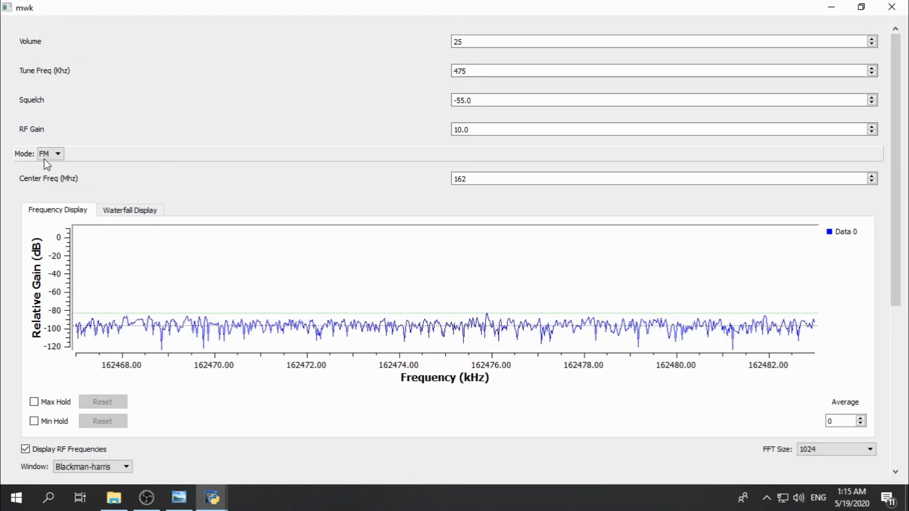
click(56, 164)
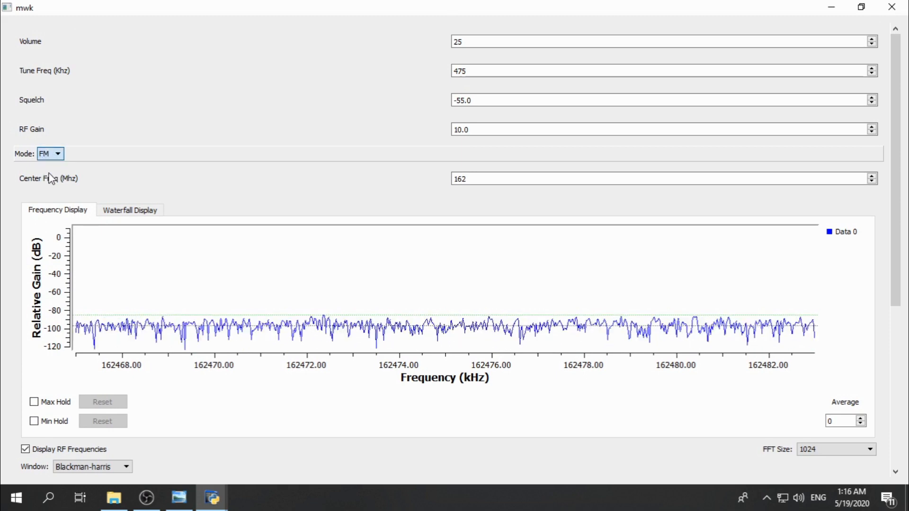
click(55, 165)
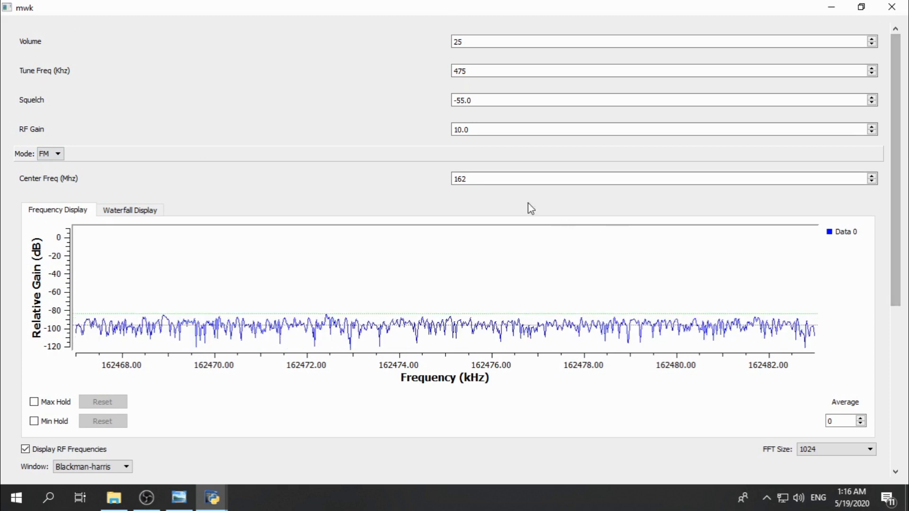
- Set the receiver's center frequency to 423 MHz
click(463, 179)
text(423)
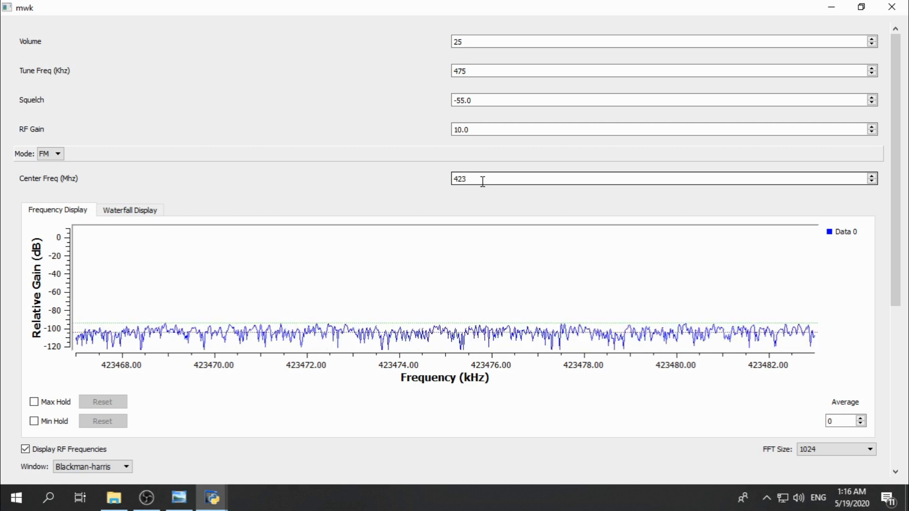
double_click(483, 182)
click(483, 182)
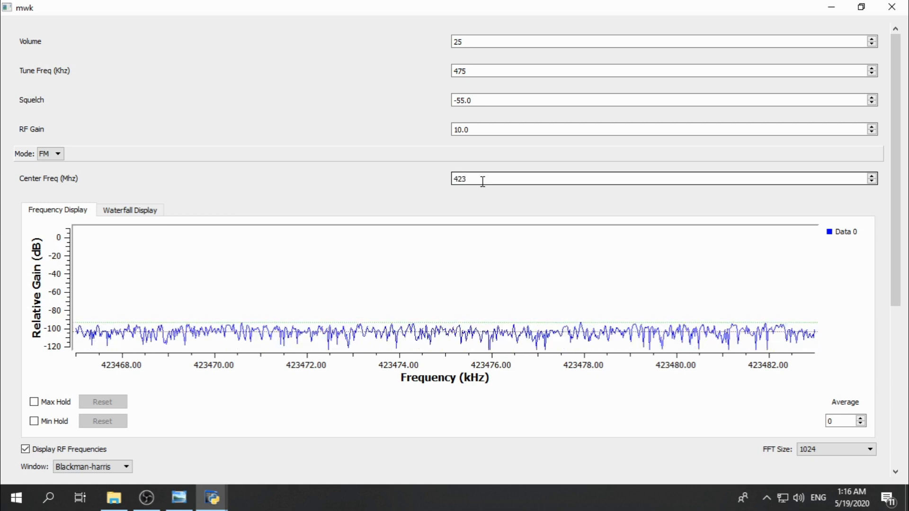
double_click(484, 180)
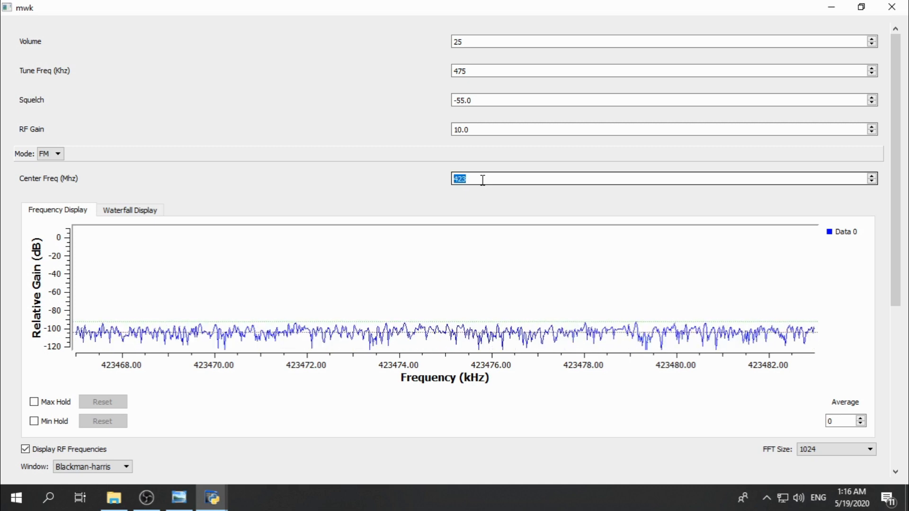
click(483, 180)
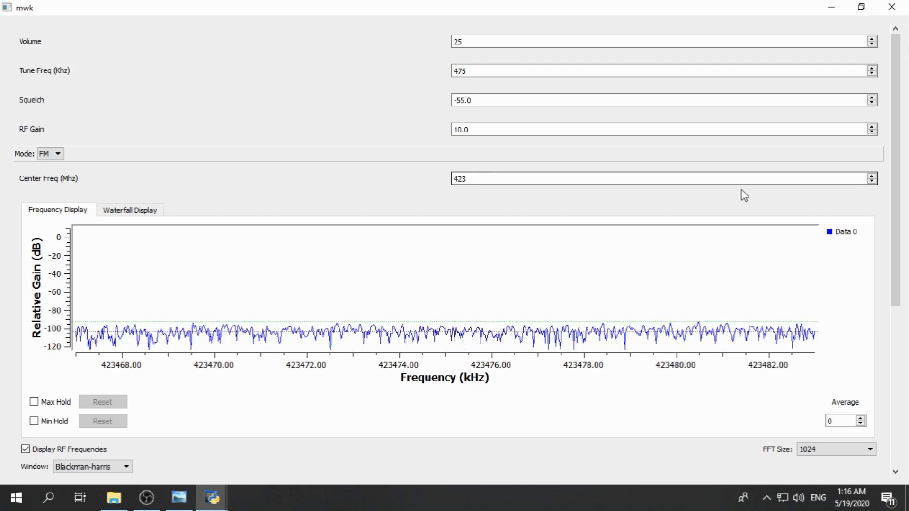
- Set the receiver's tune frequency to -75 kHz to reach the signal peak just below center in the RF spectrum
scroll(472, 333, down, 6)
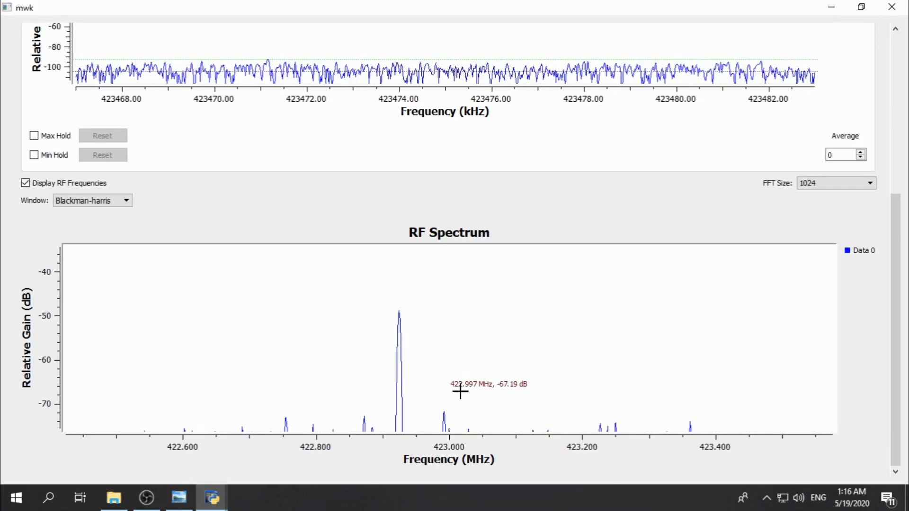
scroll(471, 398, up, 5)
scroll(588, 429, up, 1)
scroll(651, 355, down, 5)
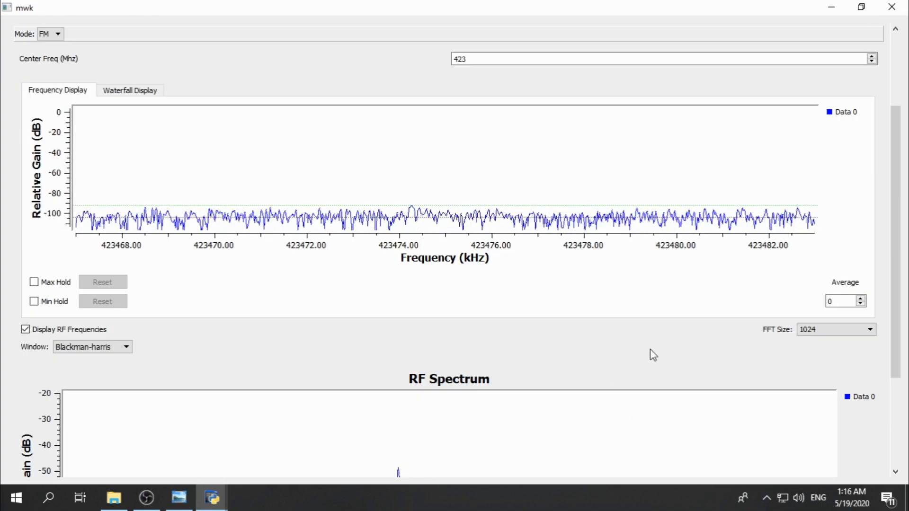
scroll(534, 431, up, 2)
scroll(535, 431, down, 2)
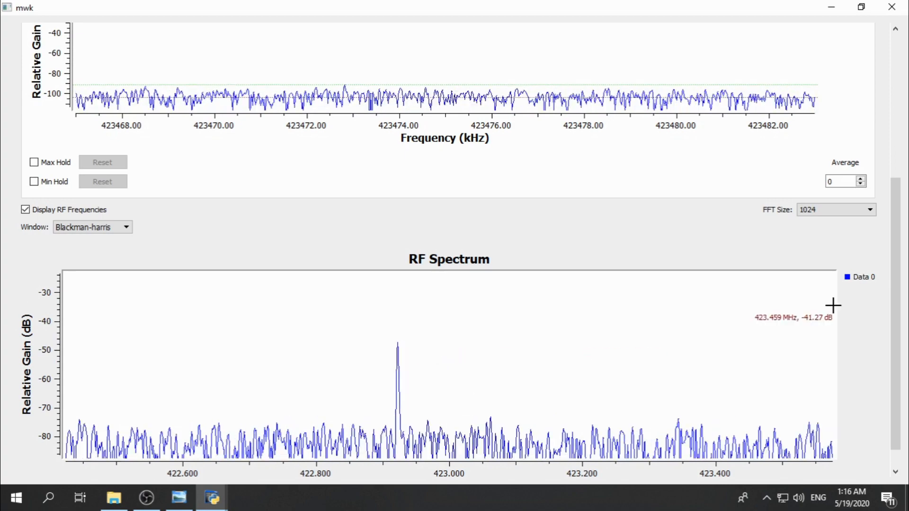
scroll(737, 127, up, 5)
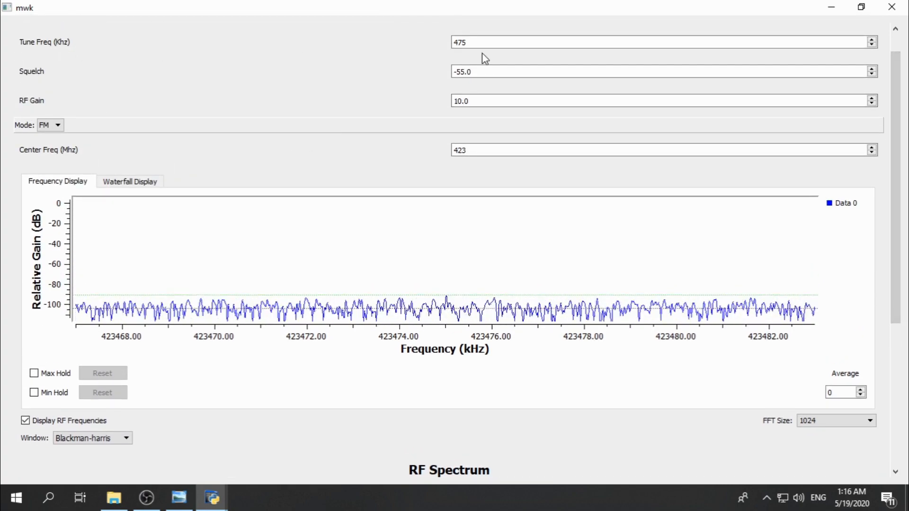
double_click(512, 42)
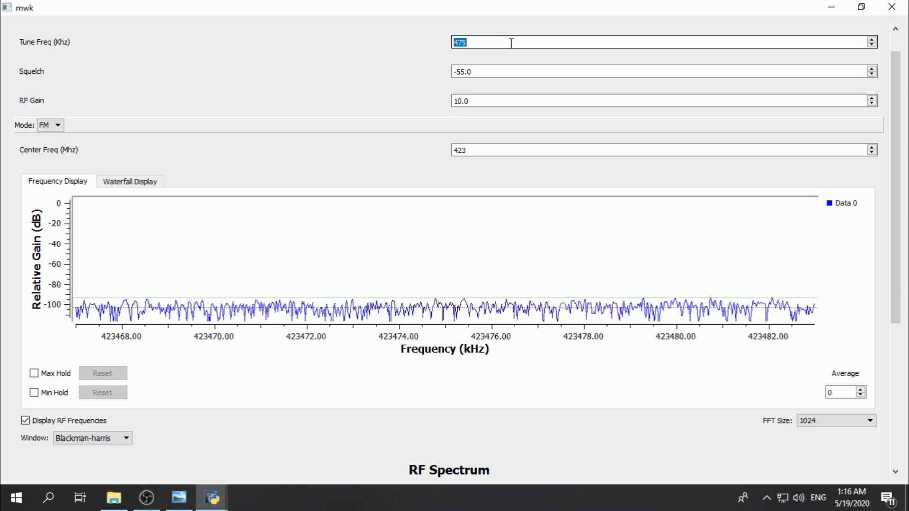
text(-75)
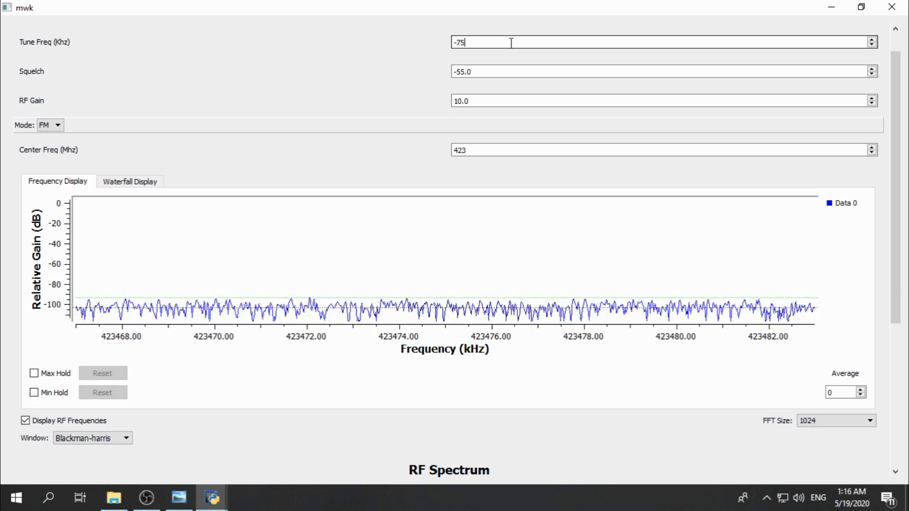
key(Return)
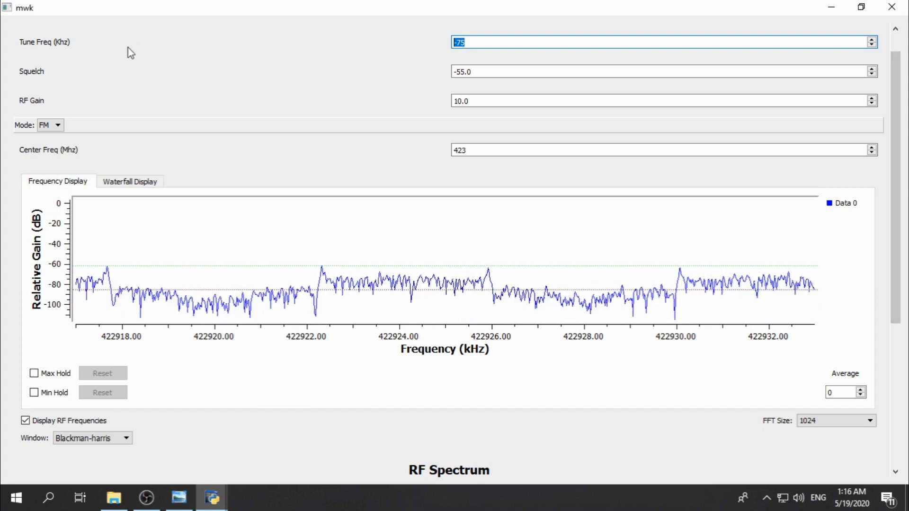
- Switch the receiver's demodulation mode to AM and back to FM
drag(894, 117, 378, 77)
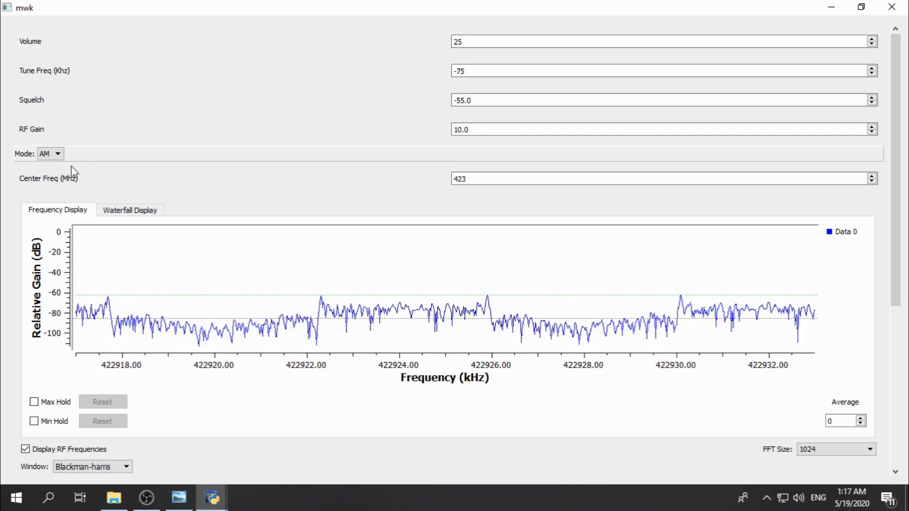
click(58, 155)
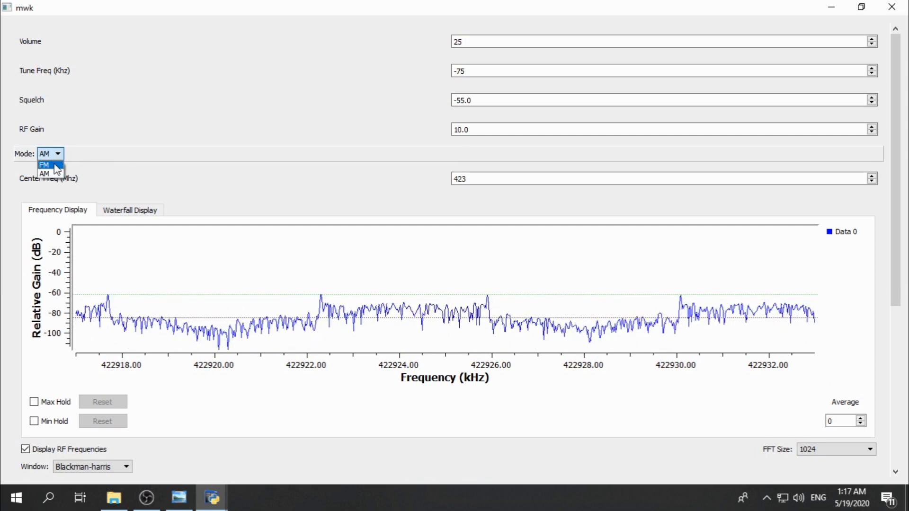
click(58, 173)
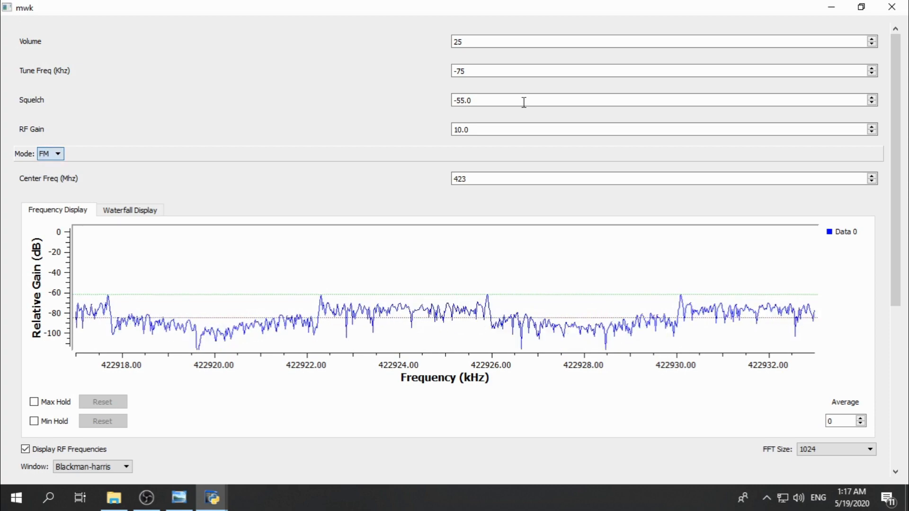
- Check the RF spectrum plot and show the tuned channel as a waterfall
drag(899, 197, 899, 361)
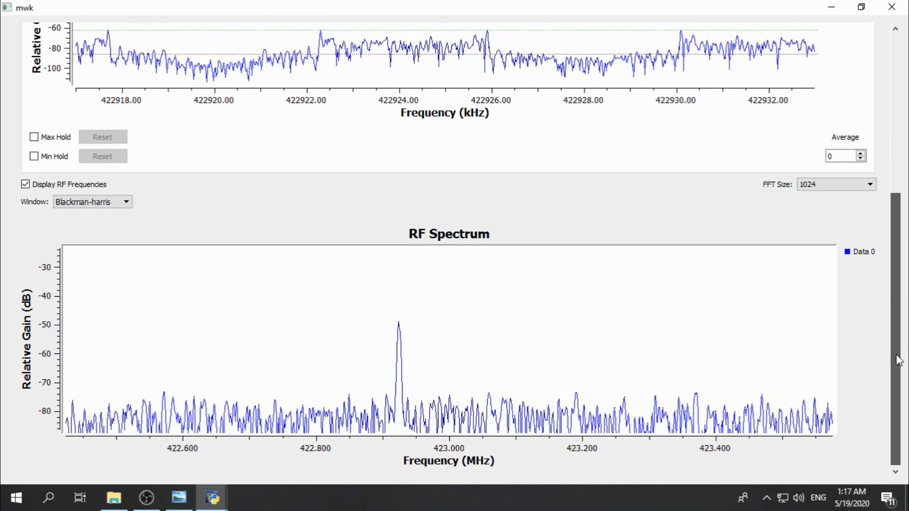
drag(899, 361, 892, 228)
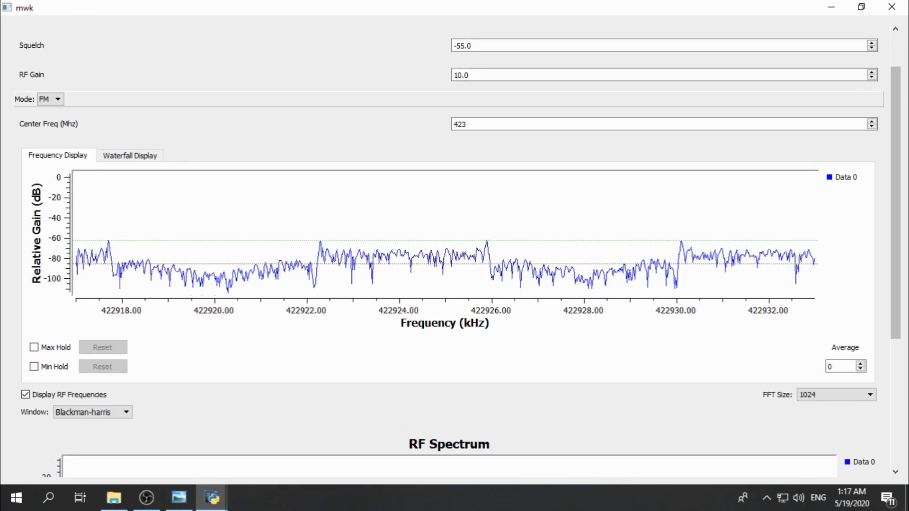
click(130, 157)
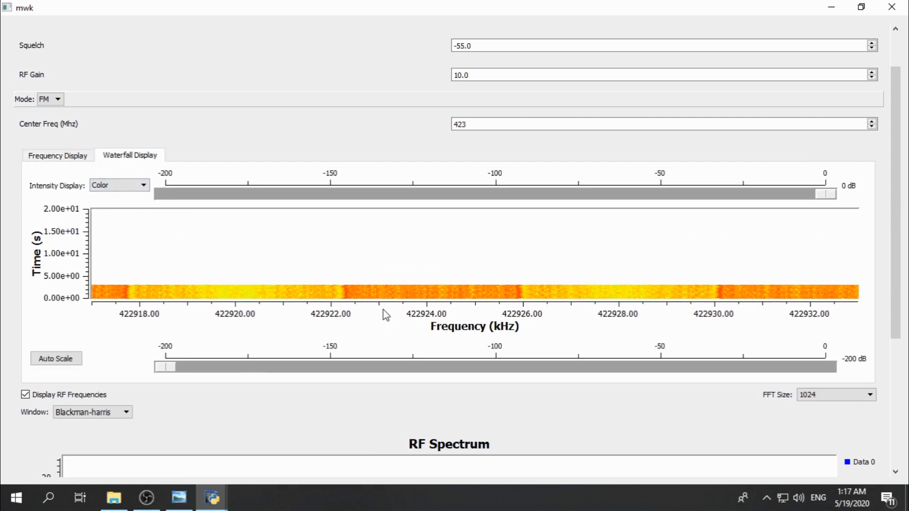
- Try the White Hot and Black Hot intensity displays on the waterfall and return to Color
mouse_move(900, 248)
mouse_down()
mouse_move(897, 397)
mouse_move(895, 249)
mouse_up()
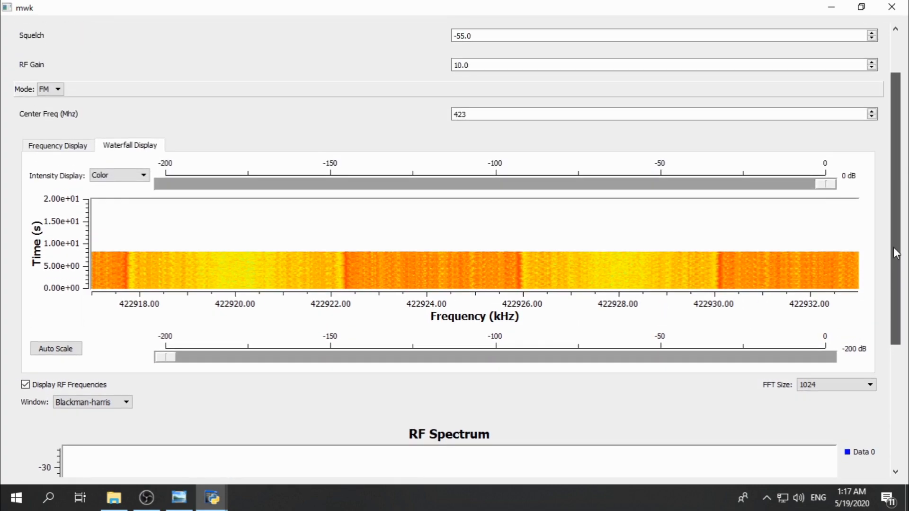
click(121, 175)
click(106, 195)
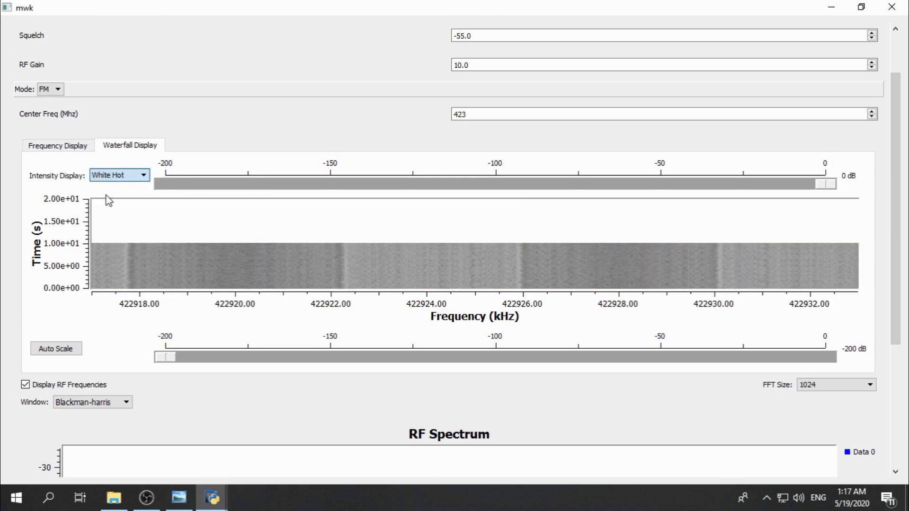
click(118, 175)
click(114, 204)
click(122, 177)
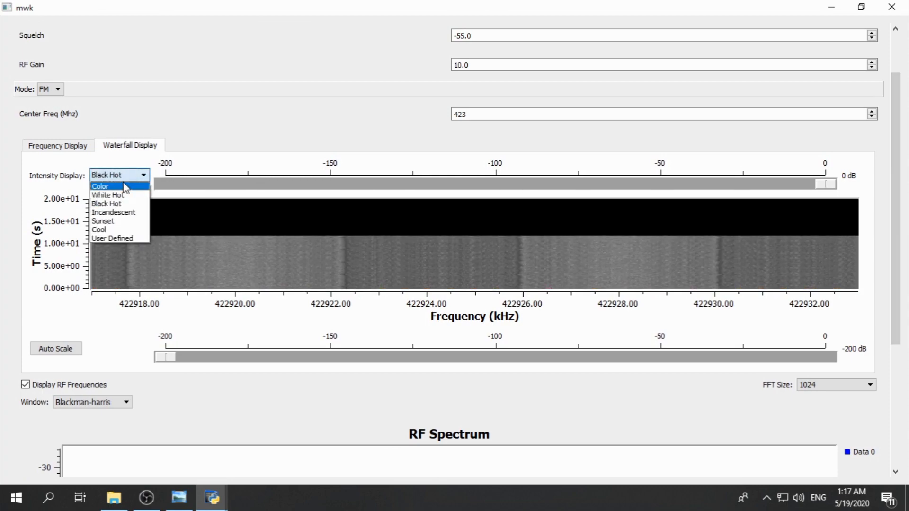
click(122, 186)
- Auto-scale the waterfall's intensity range and return to the channel's frequency display
click(74, 349)
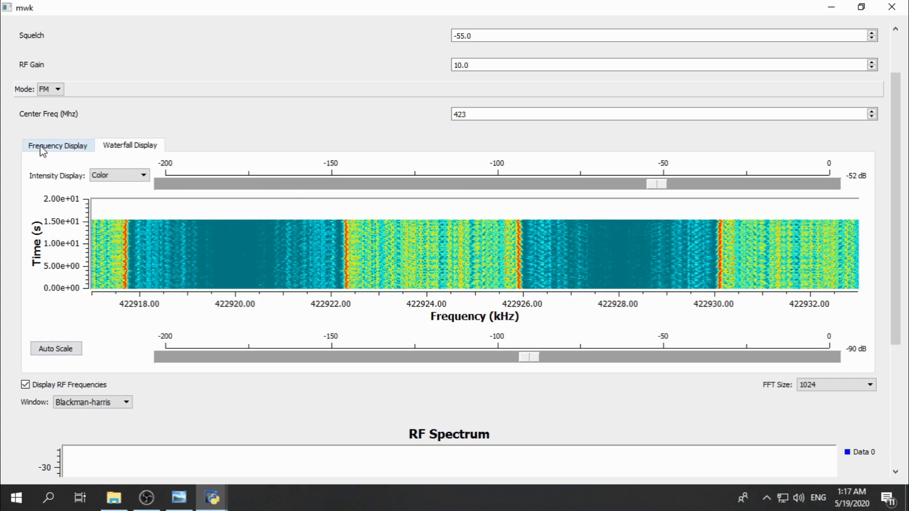
click(55, 146)
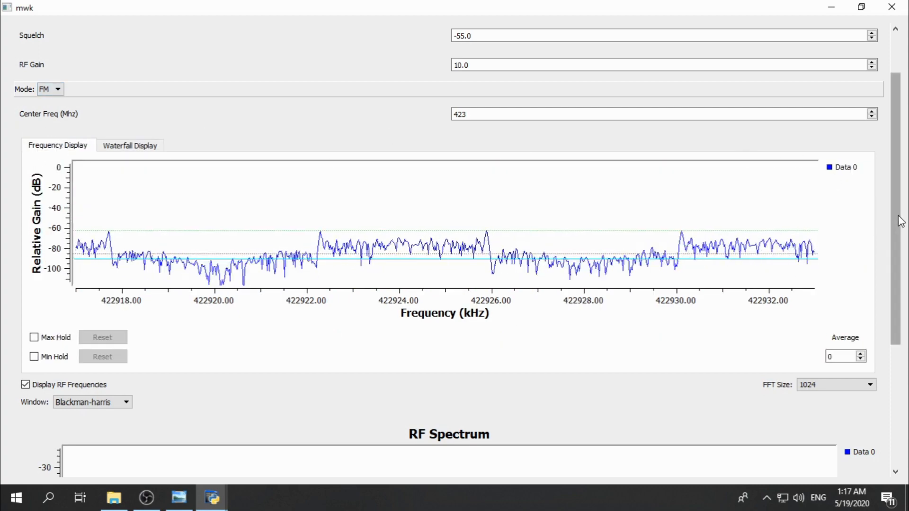
- Set the receiver's squelch to -57 and its tune frequency to 0 kHz
mouse_move(896, 216)
mouse_down()
mouse_move(891, 368)
mouse_move(894, 202)
mouse_up()
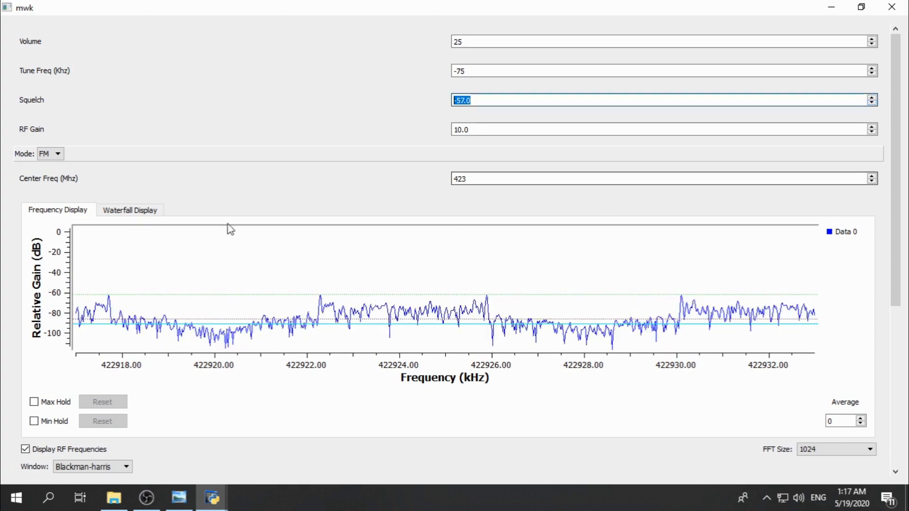
mouse_move(891, 246)
mouse_down()
mouse_move(891, 325)
mouse_move(888, 245)
mouse_up()
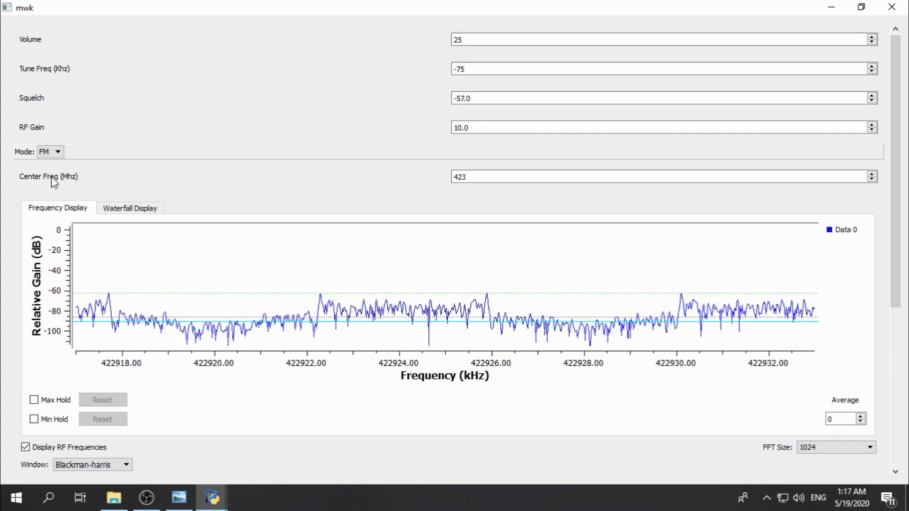
double_click(480, 67)
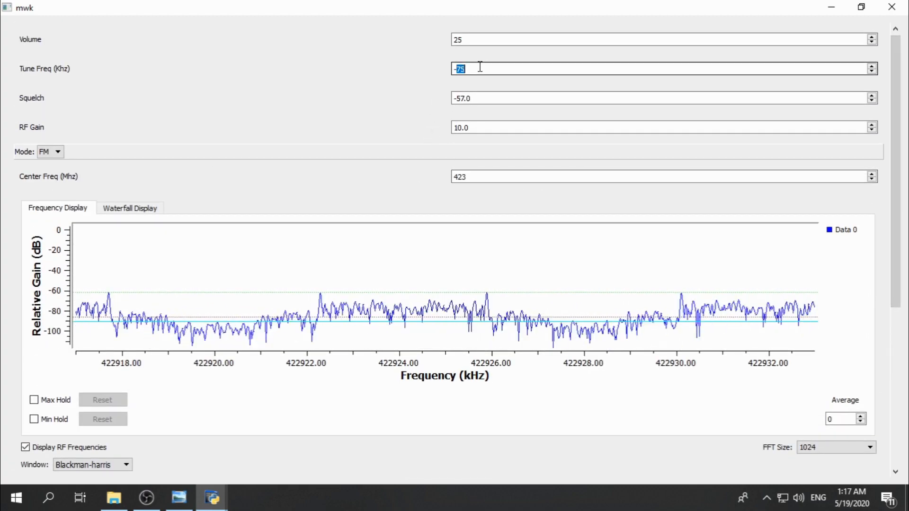
key(Return)
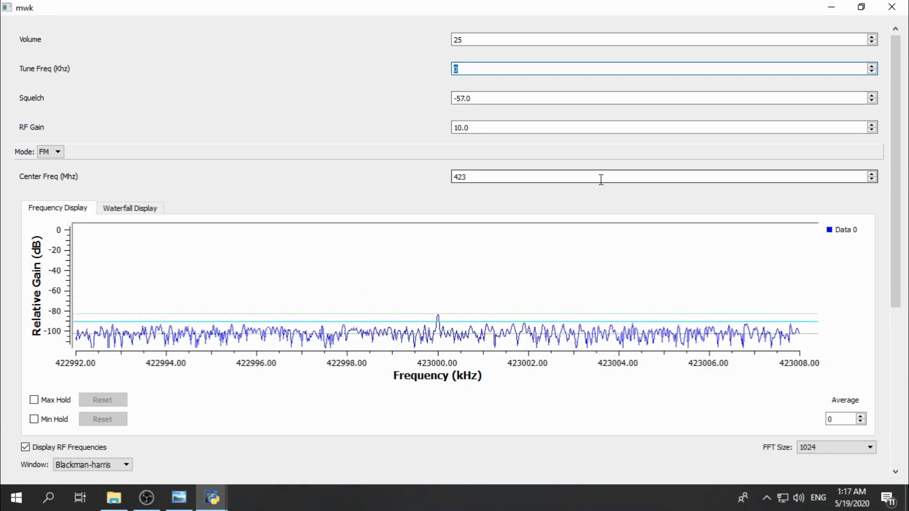
- Check the RF spectrum around the 423 MHz center for active signals and close the receiver window
drag(898, 169, 905, 341)
drag(901, 339, 893, 143)
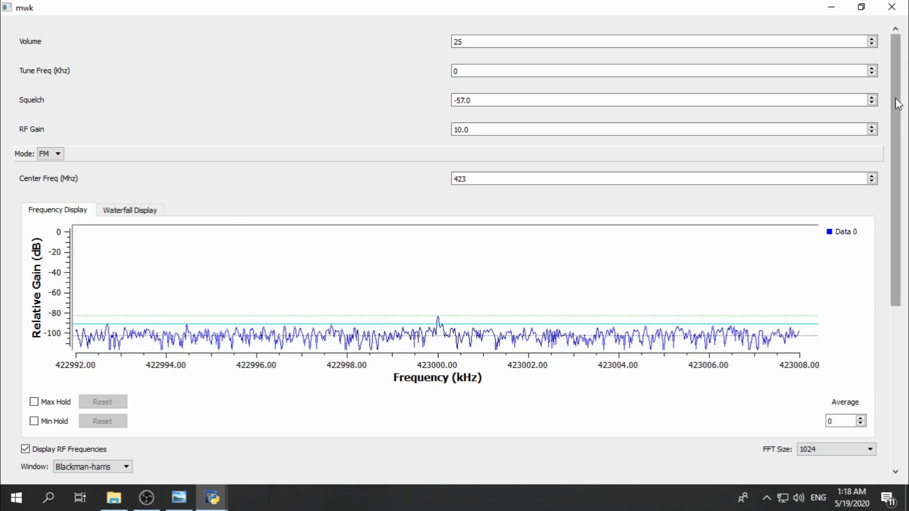
mouse_move(899, 104)
mouse_down()
mouse_move(884, 275)
mouse_move(886, 94)
mouse_up()
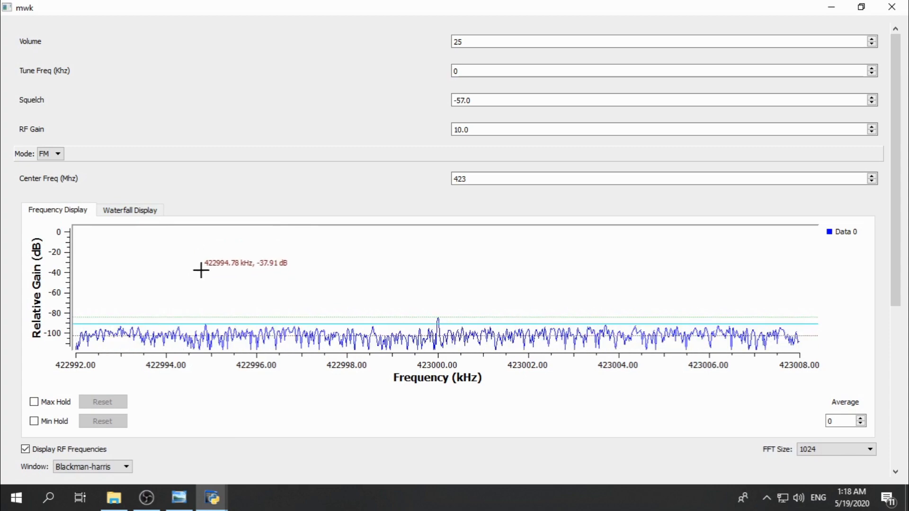
drag(895, 201, 896, 392)
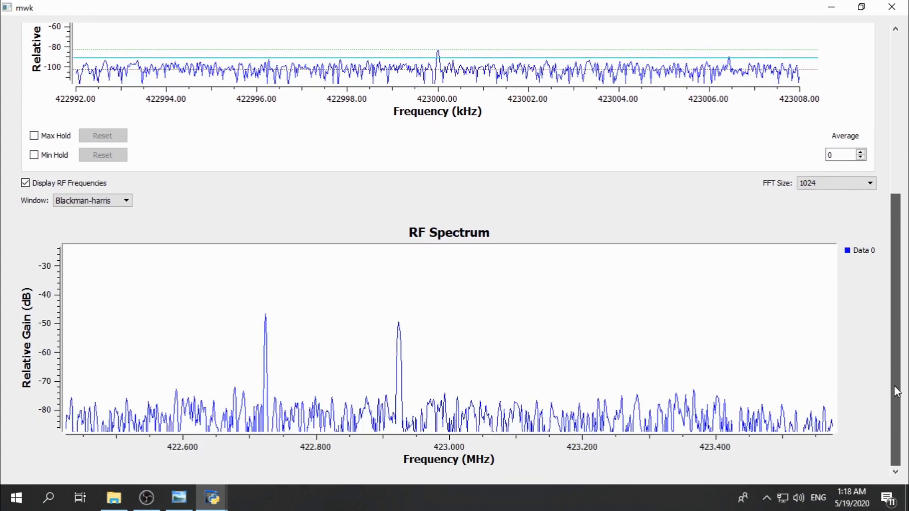
scroll(897, 392, up, 10)
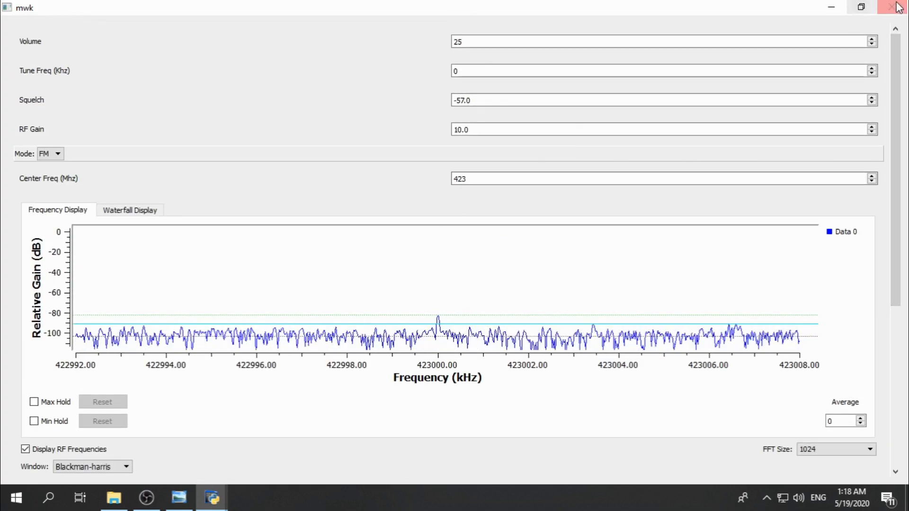
click(899, 7)
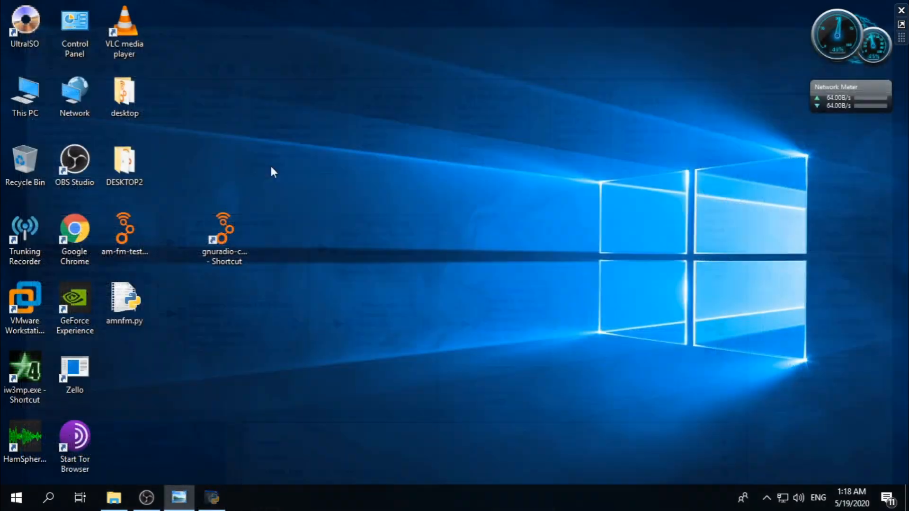